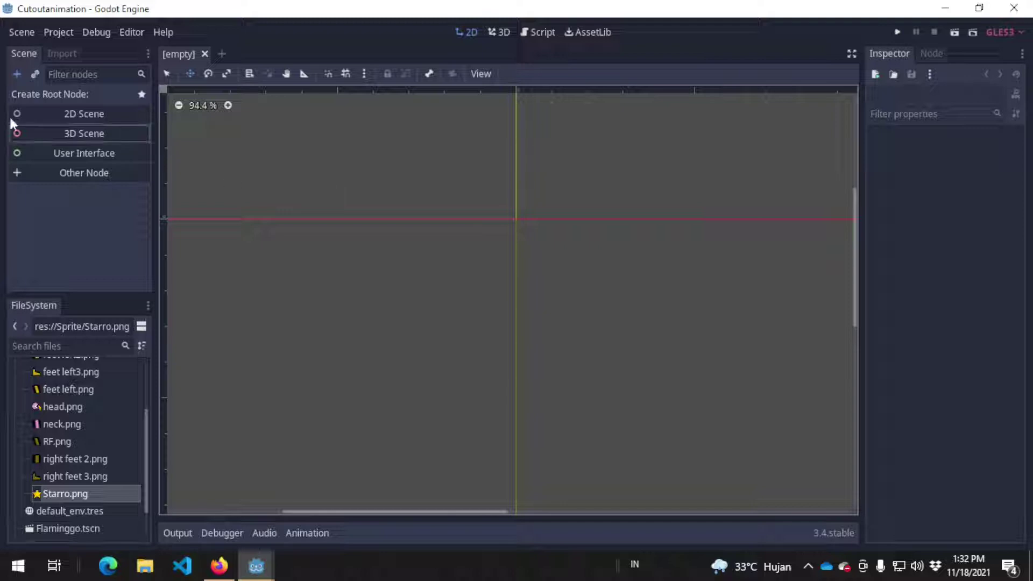
- Create a 2D scene root node and add a Polygon2D child node to it
click(65, 111)
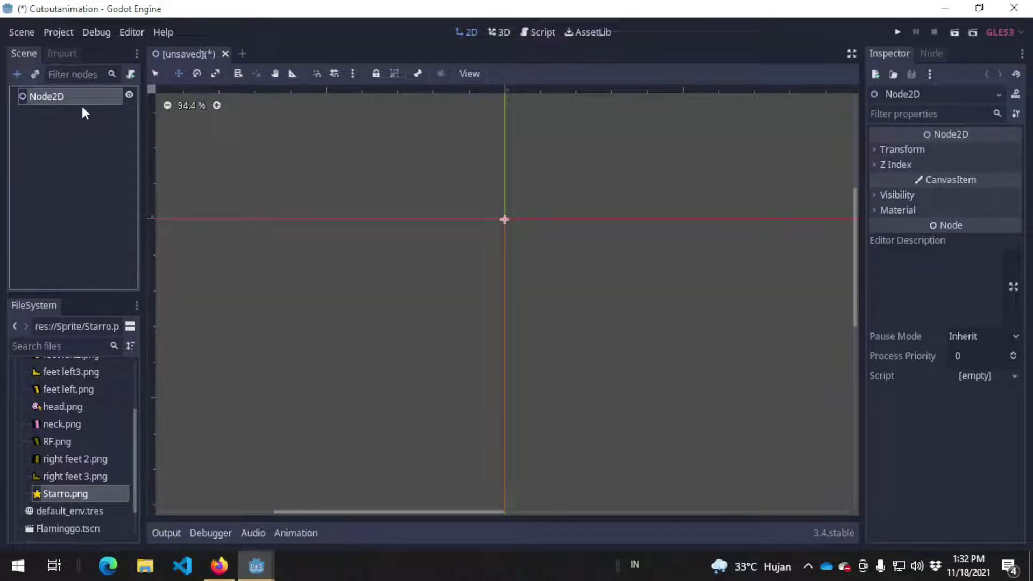
key(ctrl+a)
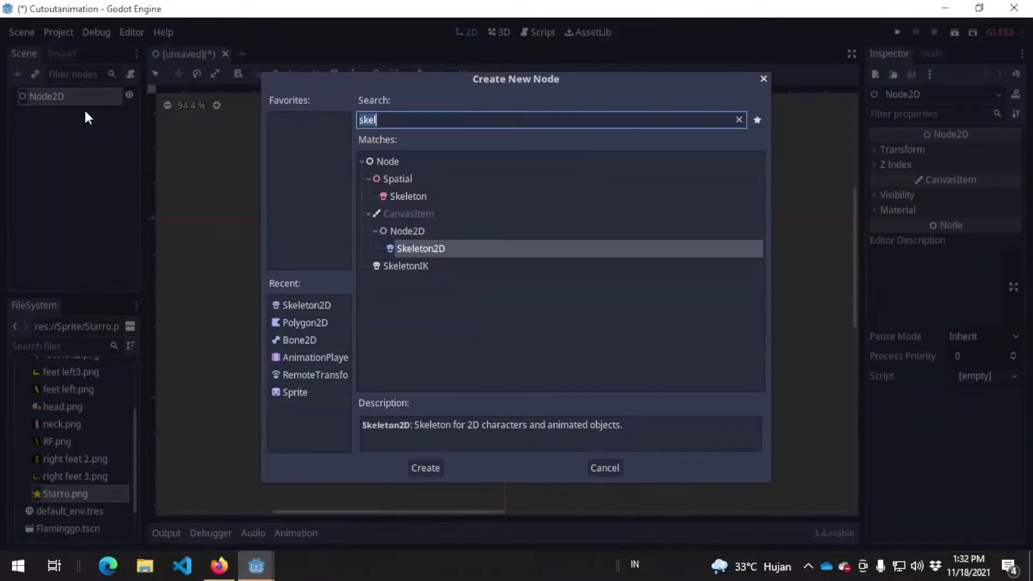
text(poly)
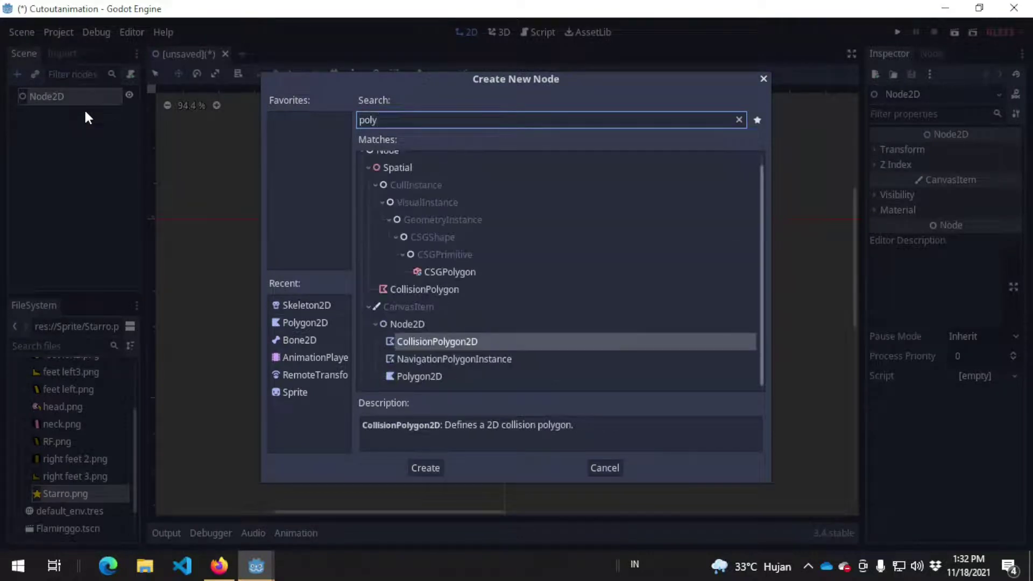
key(Down)
key(Down)
key(Return)
- Add a Skeleton2D node as a child of the root Node2D
click(79, 95)
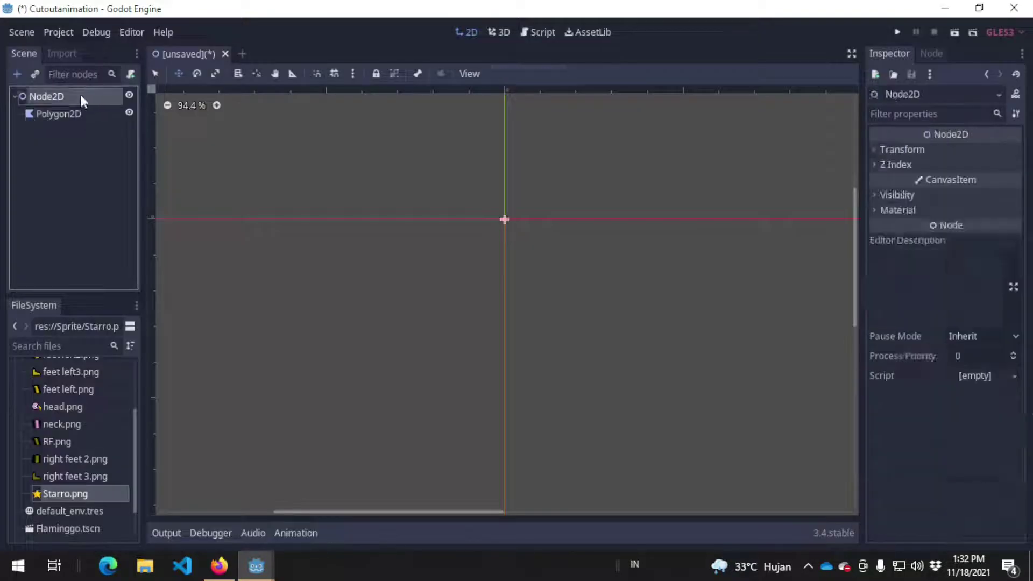
key(ctrl+a)
text(skel)
key(Return)
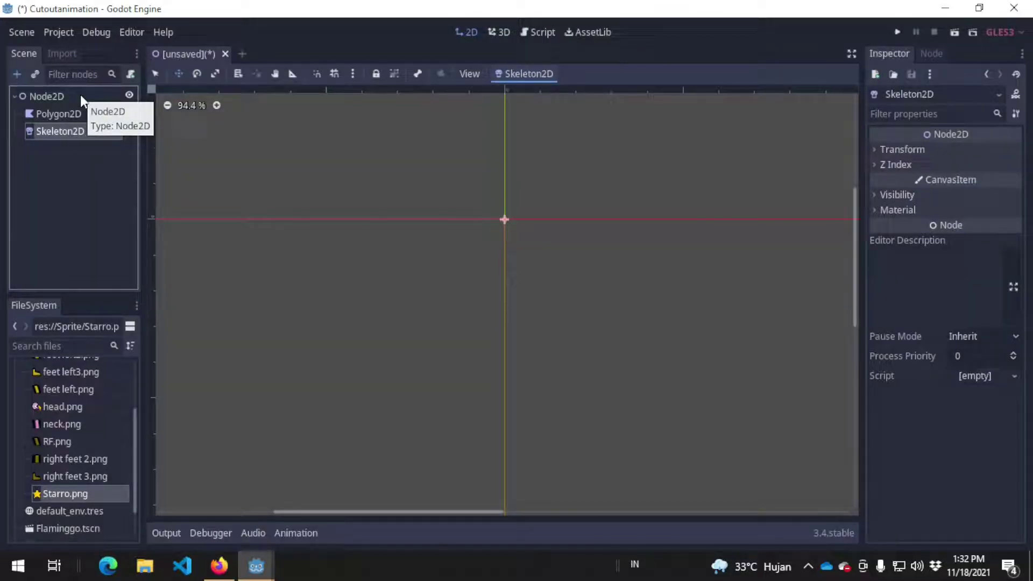
click(210, 226)
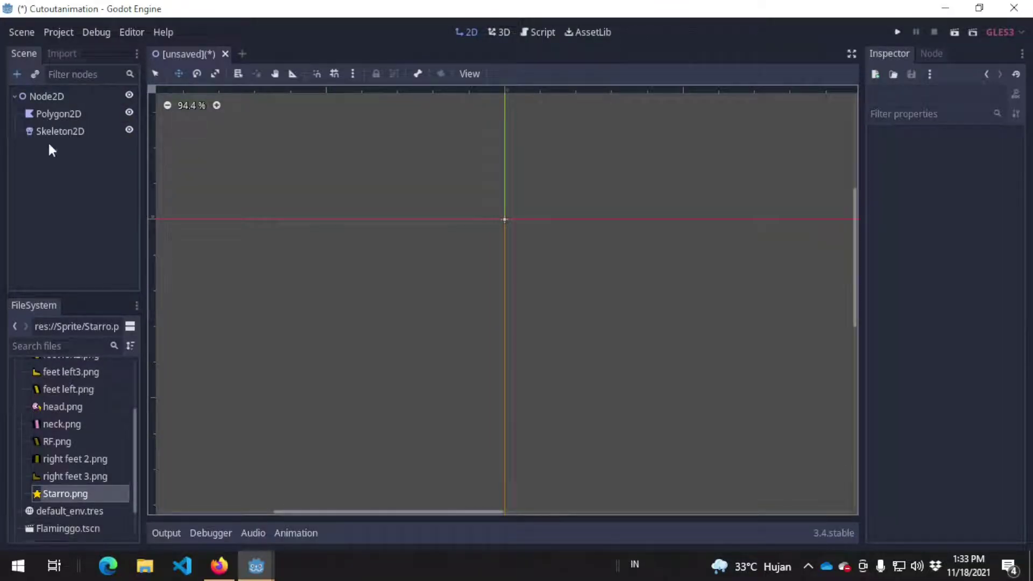
- Assign Starro.png as the texture of the Polygon2D node
click(81, 114)
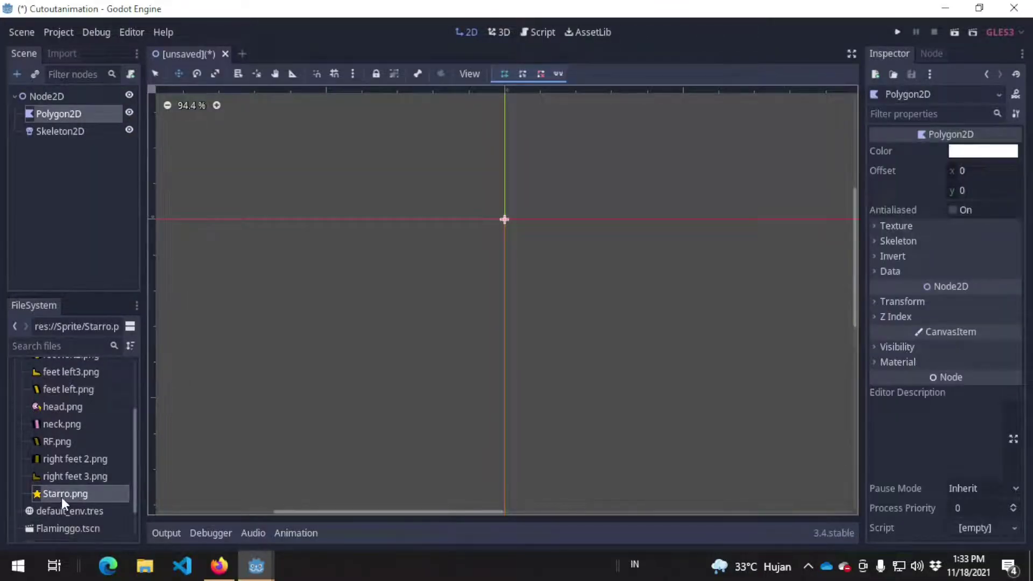
mouse_move(61, 498)
mouse_down()
mouse_move(474, 301)
mouse_move(80, 475)
mouse_move(77, 495)
mouse_up()
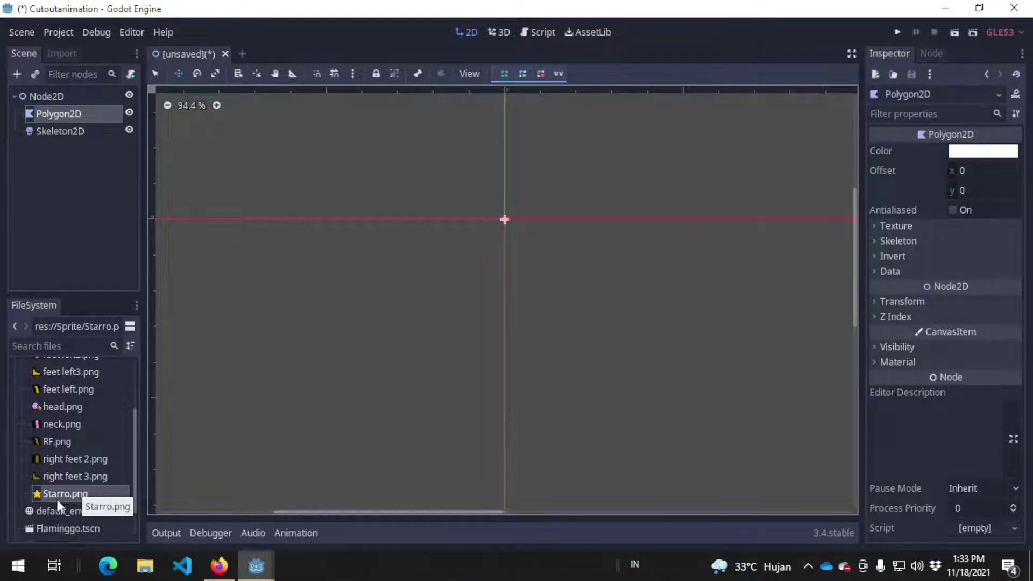
drag(61, 493, 989, 248)
click(915, 229)
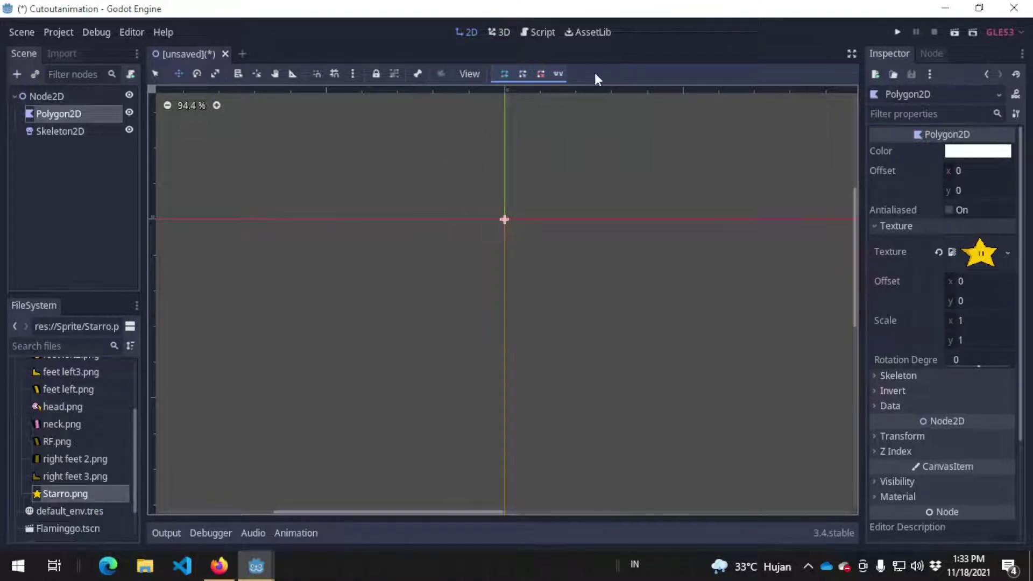
- Outline the star texture with a closed ten-point polygon through its tips and inner corners in the Polygon 2D UV Editor
click(558, 74)
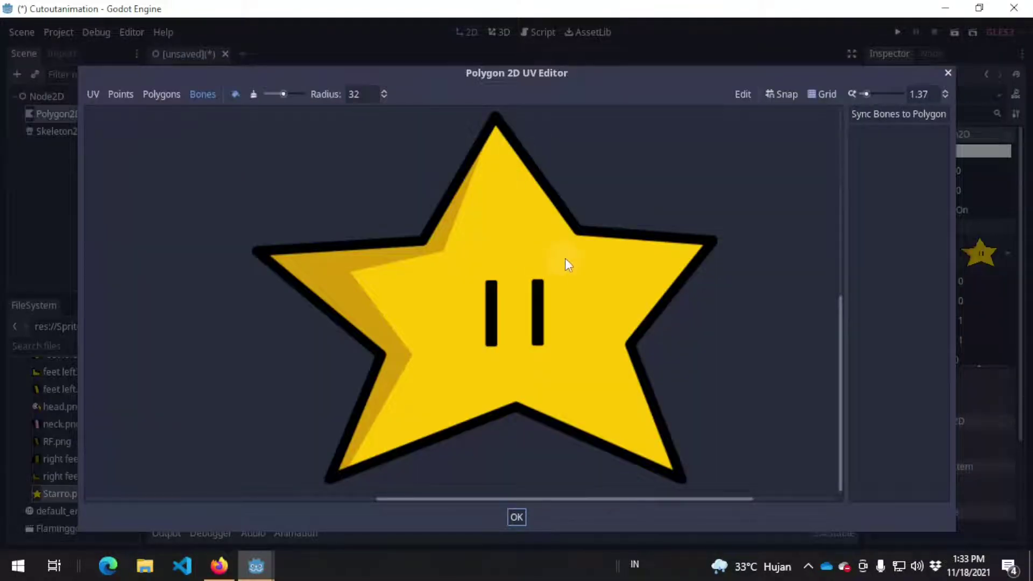
scroll(565, 258, down, 1)
click(117, 94)
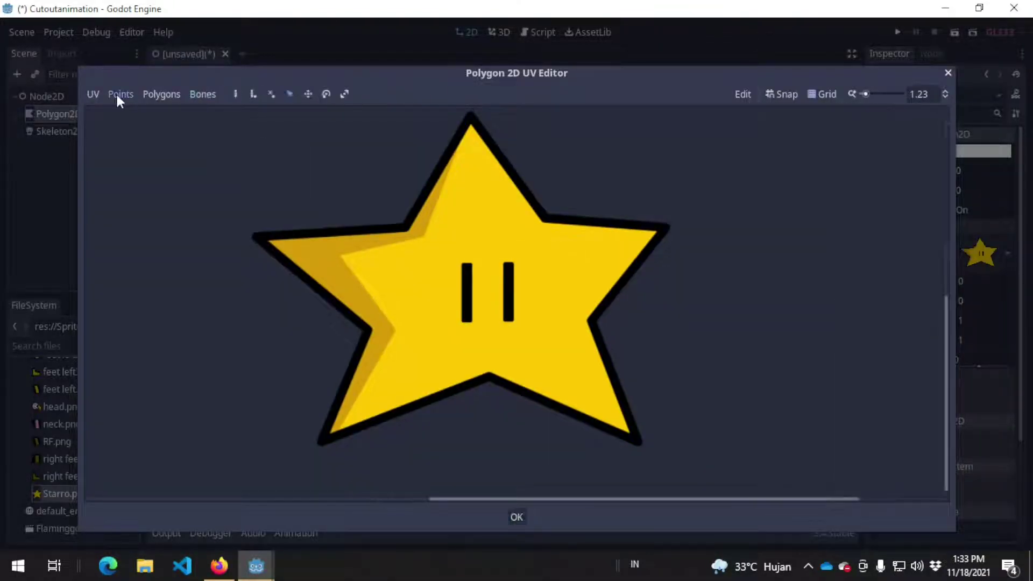
click(235, 95)
click(361, 331)
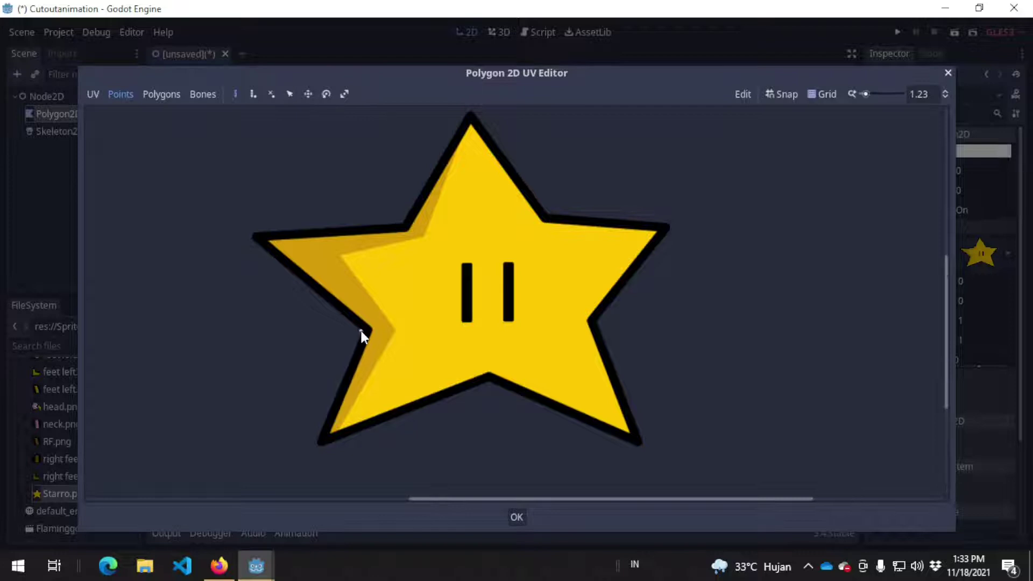
click(252, 234)
click(403, 224)
middle_drag(402, 224, 373, 294)
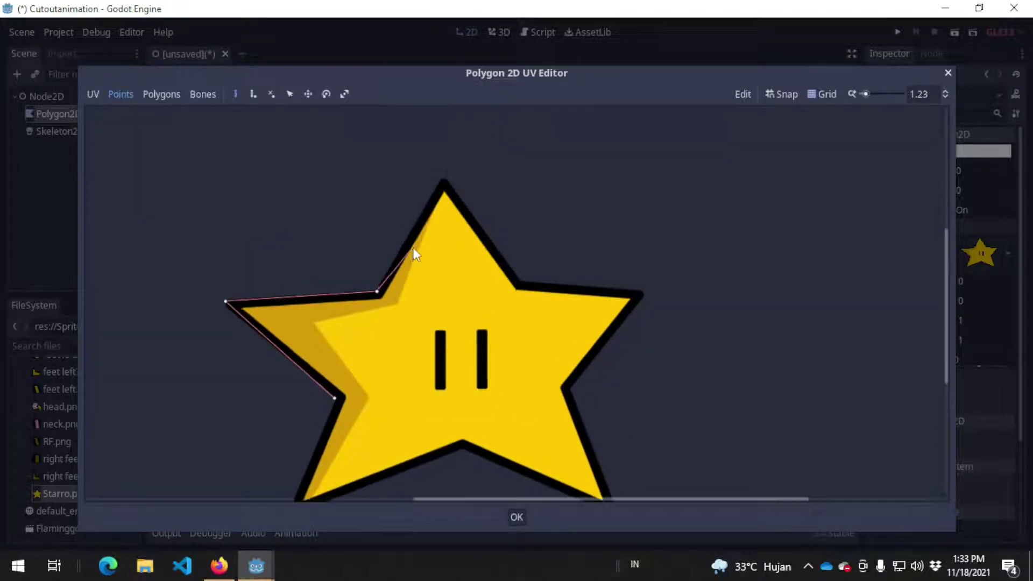
click(441, 177)
middle_drag(499, 240, 460, 189)
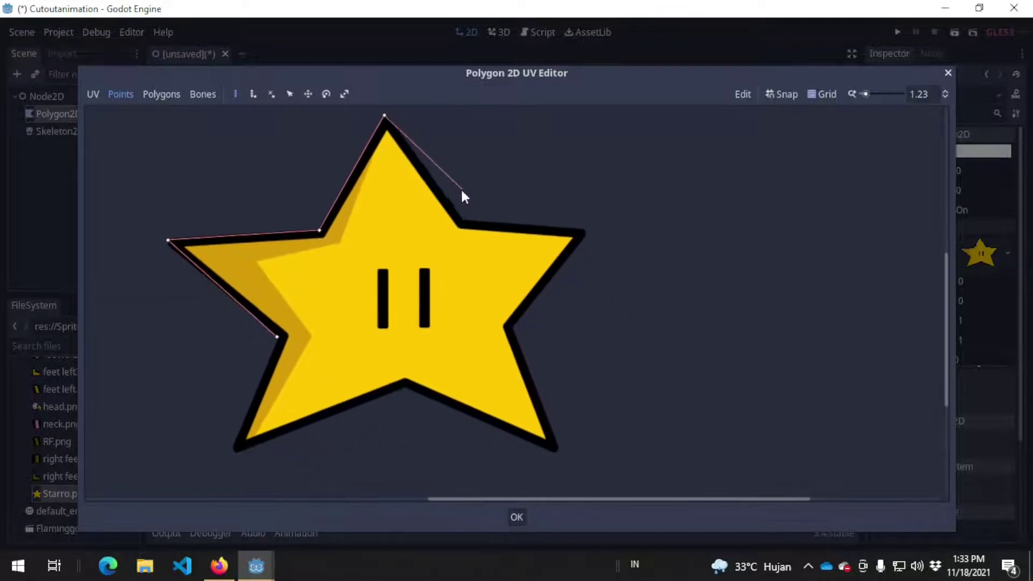
click(462, 221)
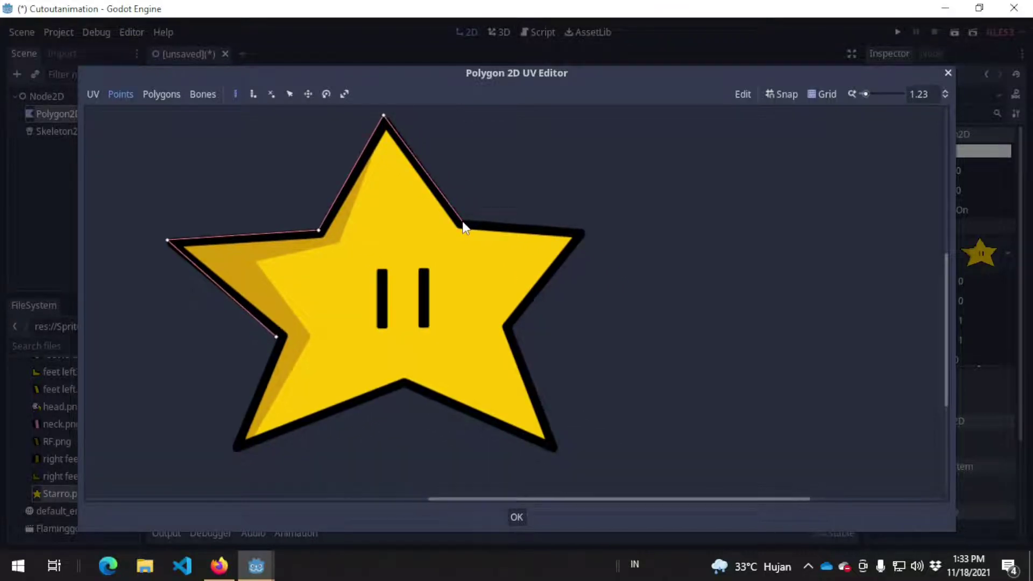
click(589, 231)
middle_drag(586, 253, 592, 168)
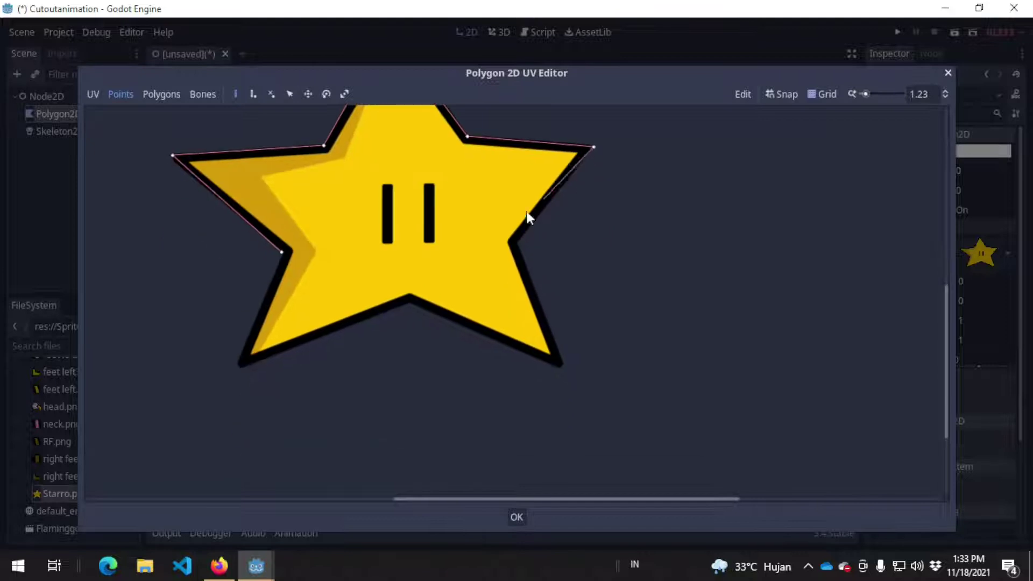
click(516, 245)
click(565, 368)
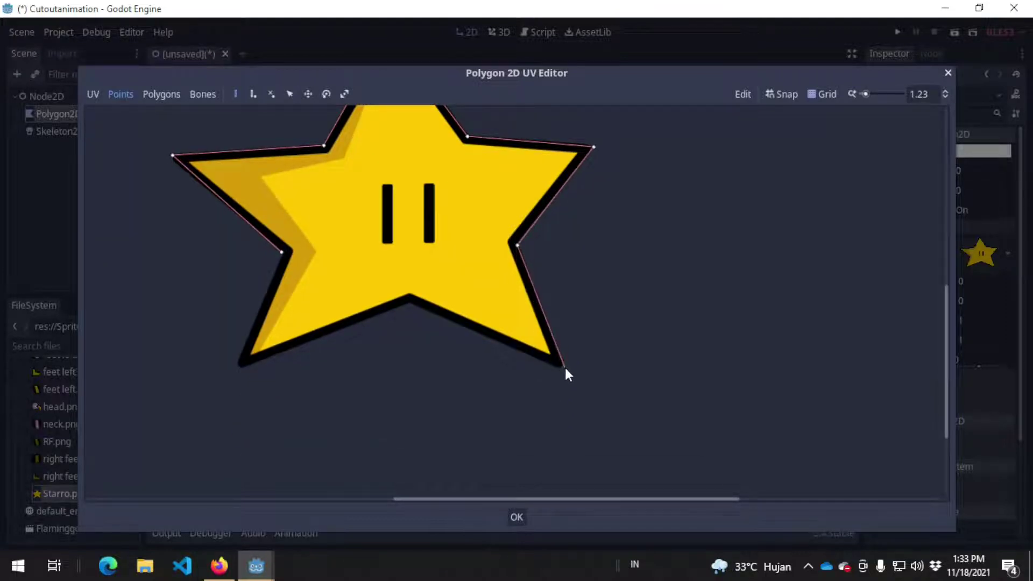
click(408, 304)
click(237, 369)
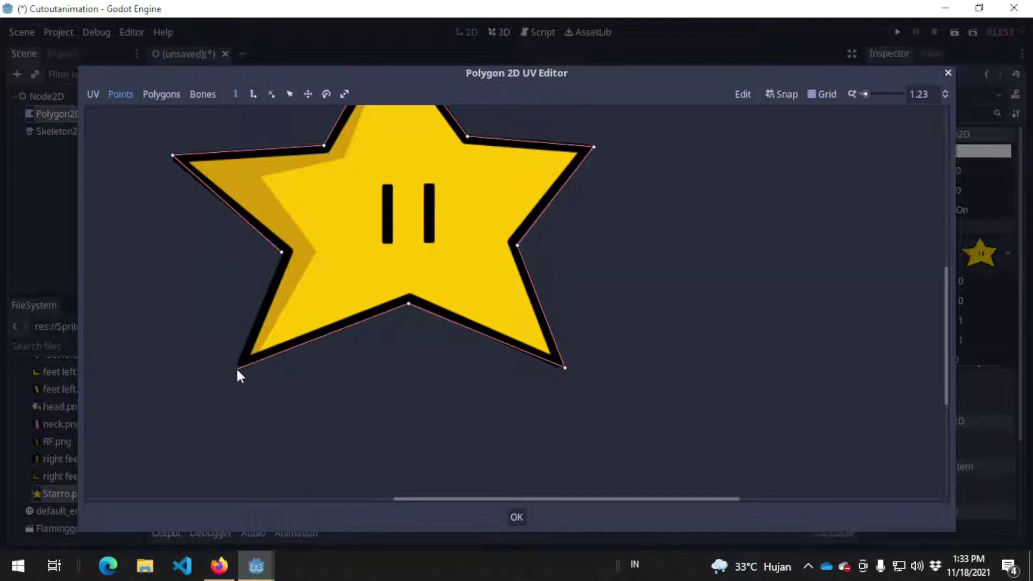
click(282, 252)
middle_drag(422, 247, 493, 311)
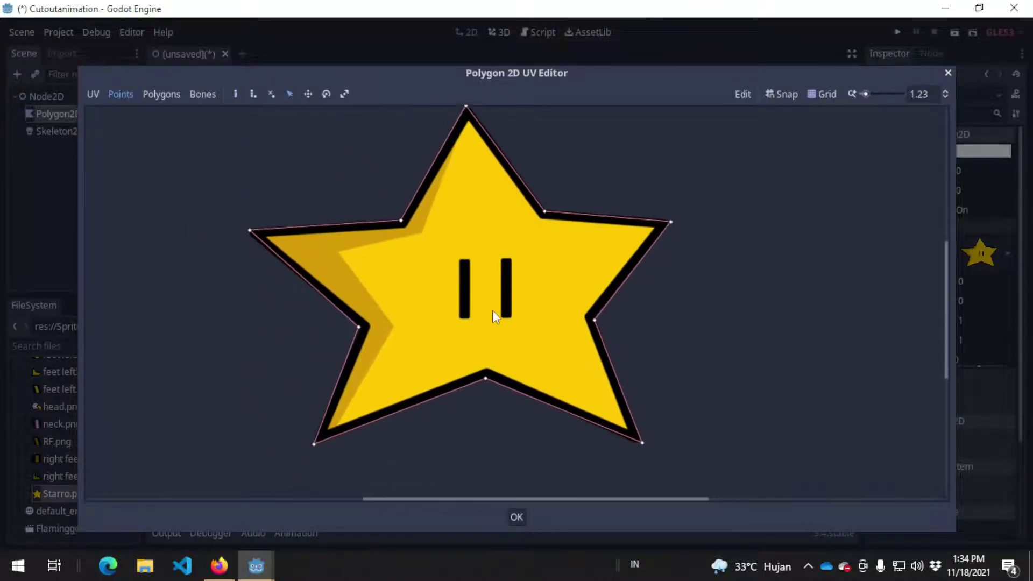
click(513, 517)
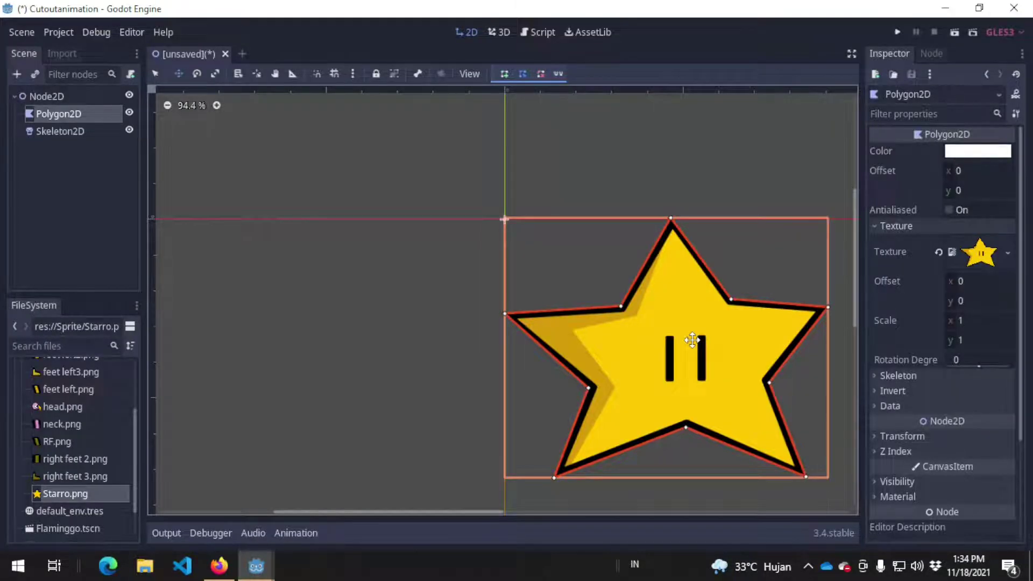
- Move the star over the scene origin and set its pivot at its centre, giving an offset of about -237, -195
click(175, 75)
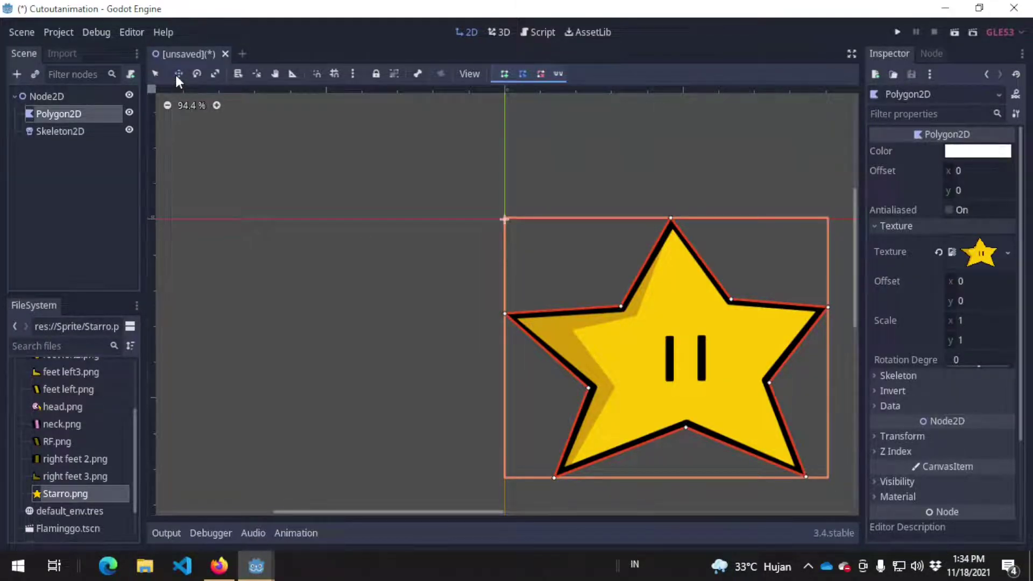
drag(674, 339, 507, 205)
middle_drag(553, 208, 553, 254)
drag(553, 254, 551, 252)
key(v)
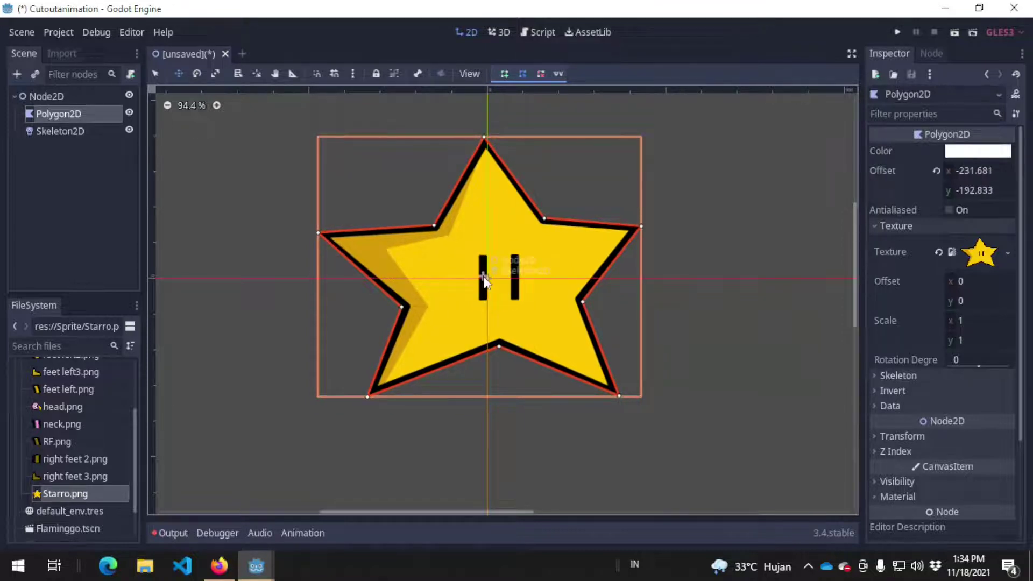
key(v)
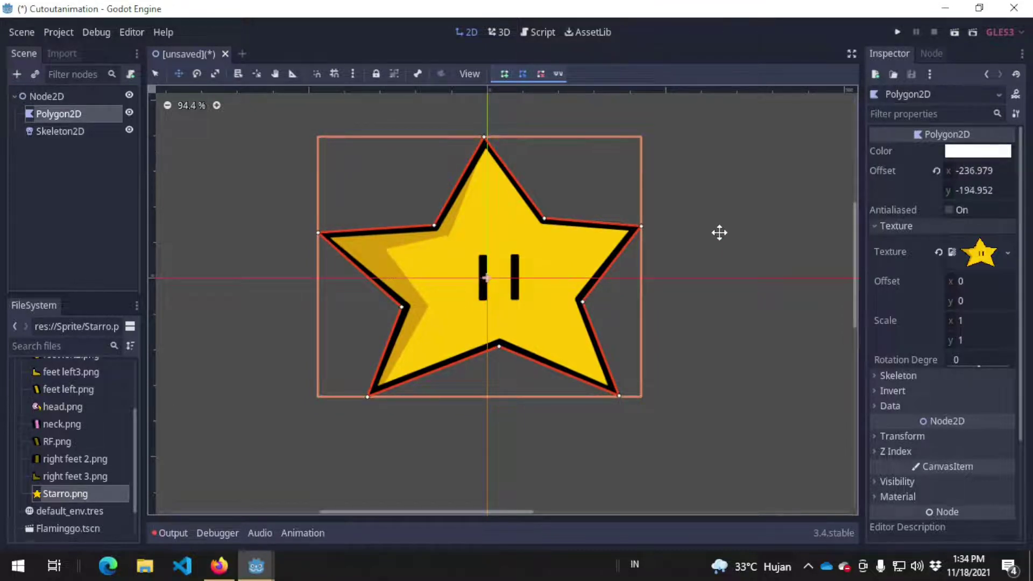
- Save the scene as Star1.tscn in the project's root folder
key(ctrl+s)
text(Star)
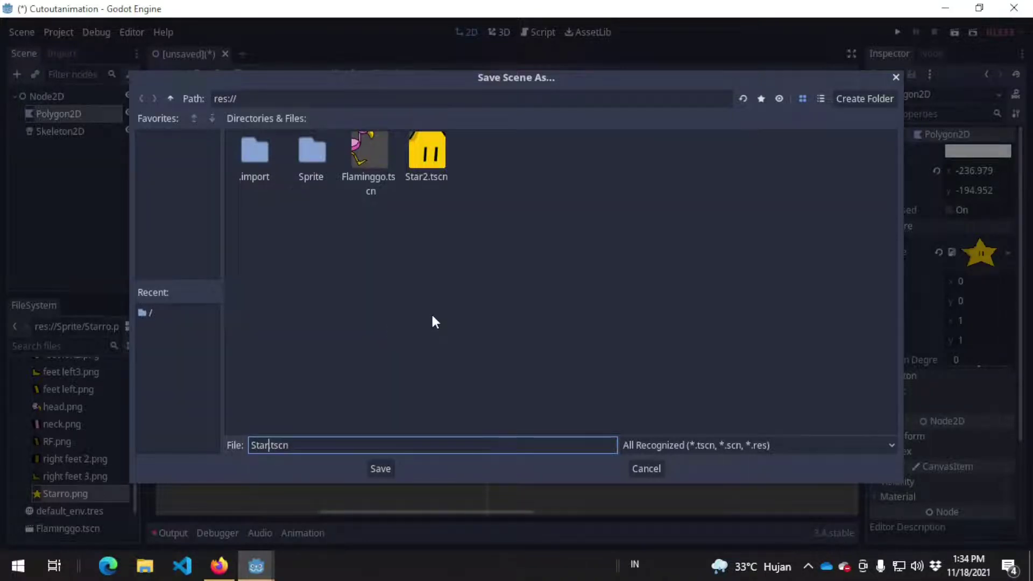
text(1)
key(Return)
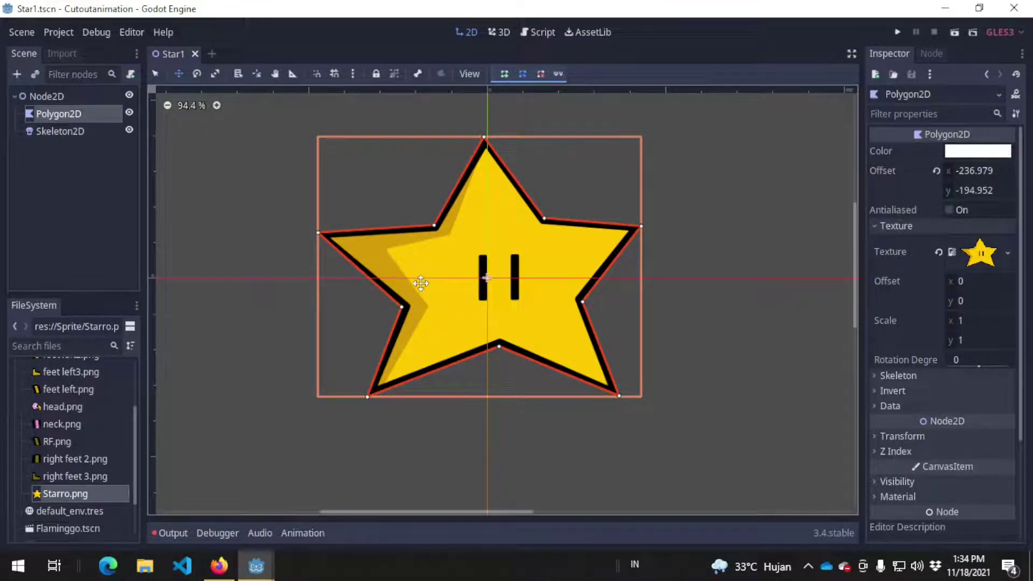
- Add a Bone2D node under Skeleton2D and rename it Pusat
click(79, 132)
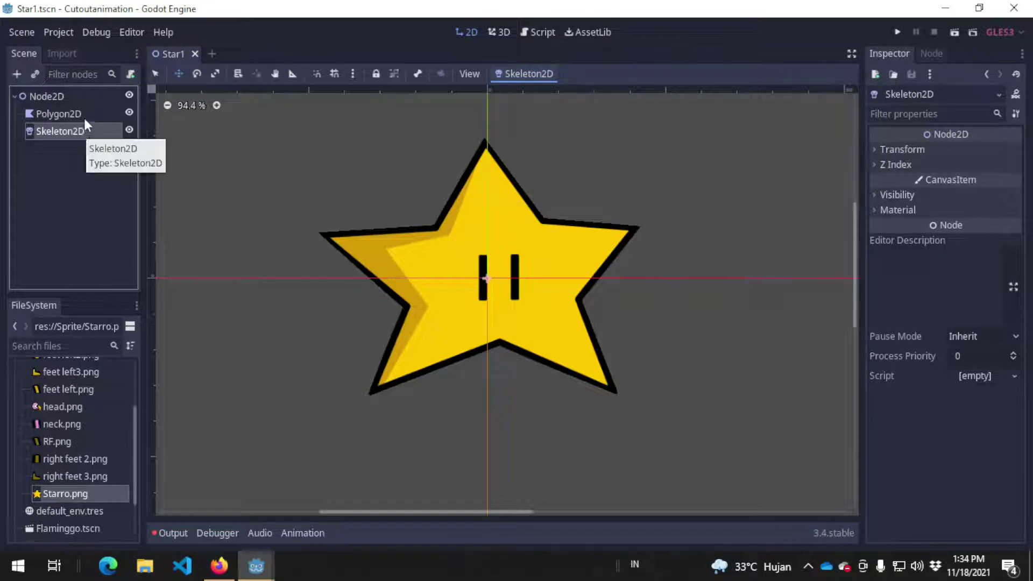
click(84, 115)
click(76, 134)
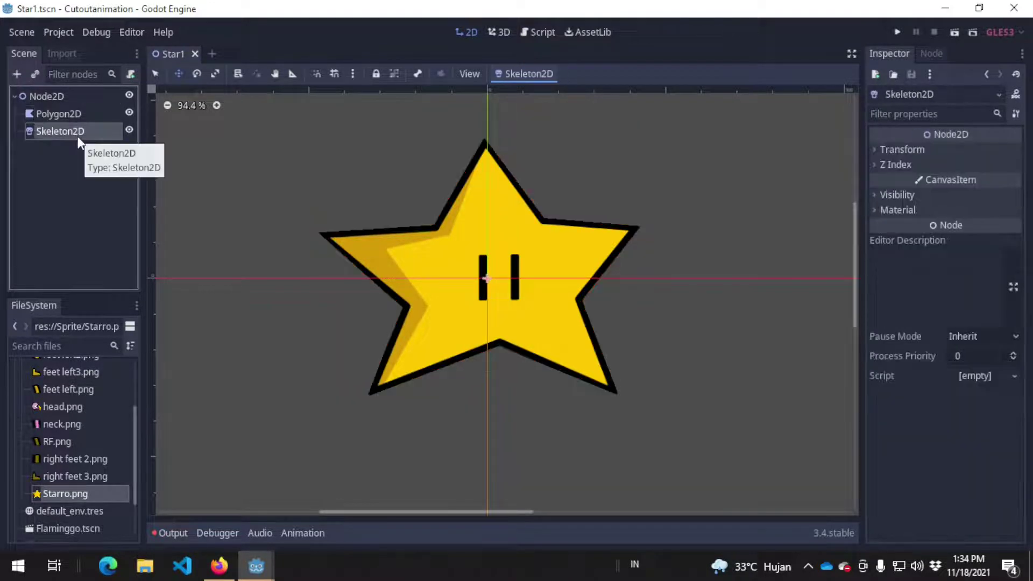
key(ctrl+a)
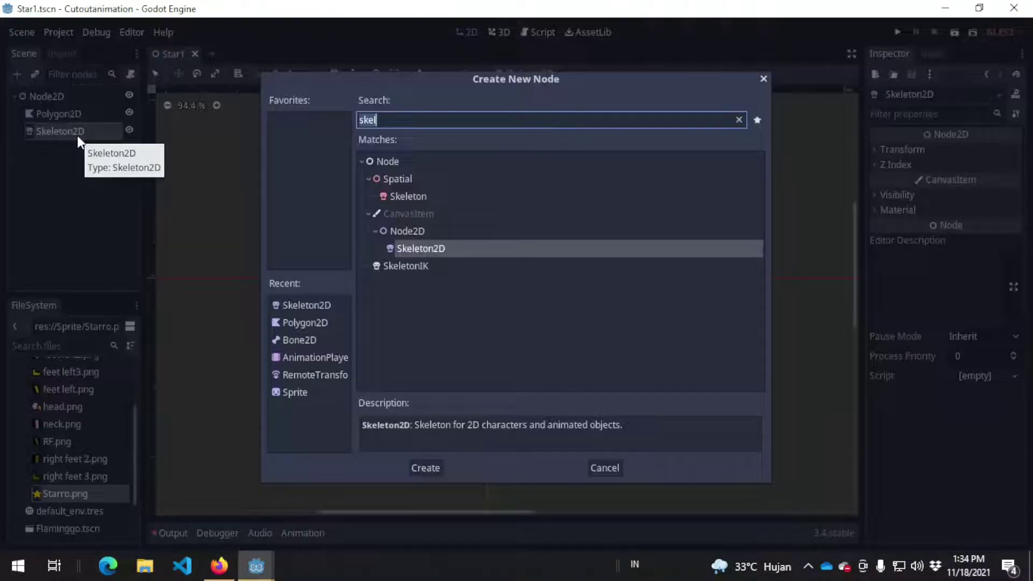
text(Bone2D)
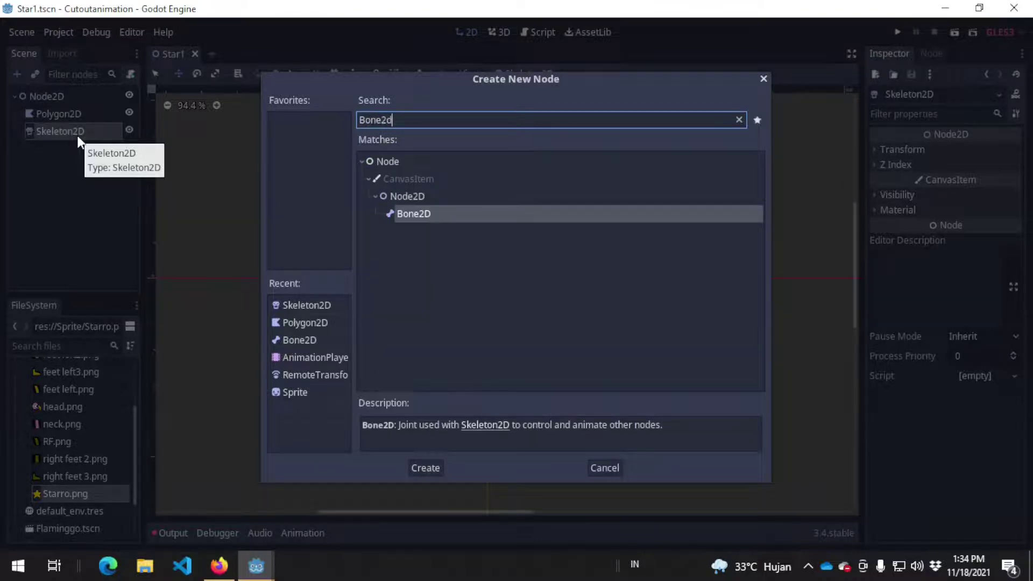
key(Return)
click(80, 142)
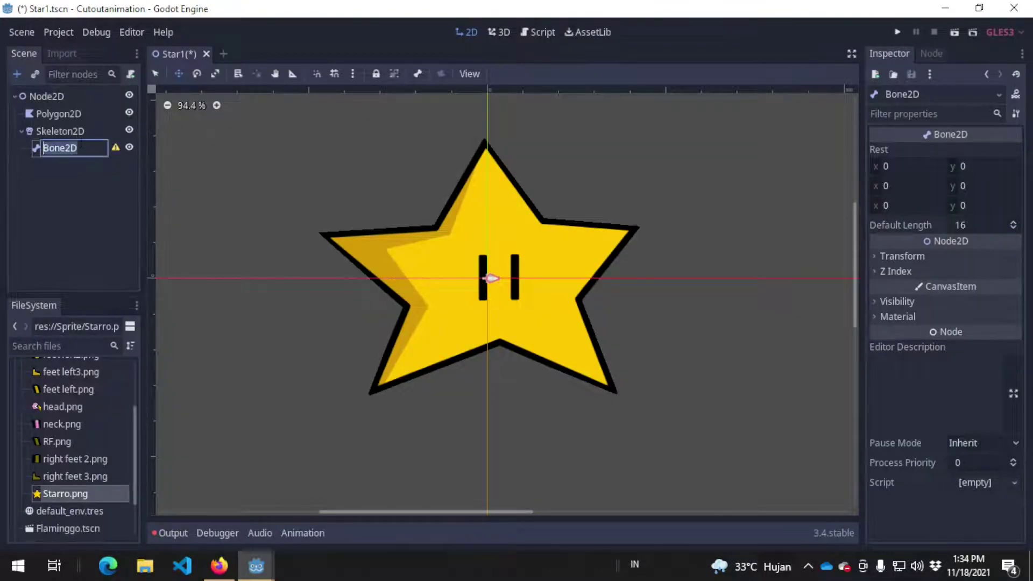
text(Pusat)
key(Return)
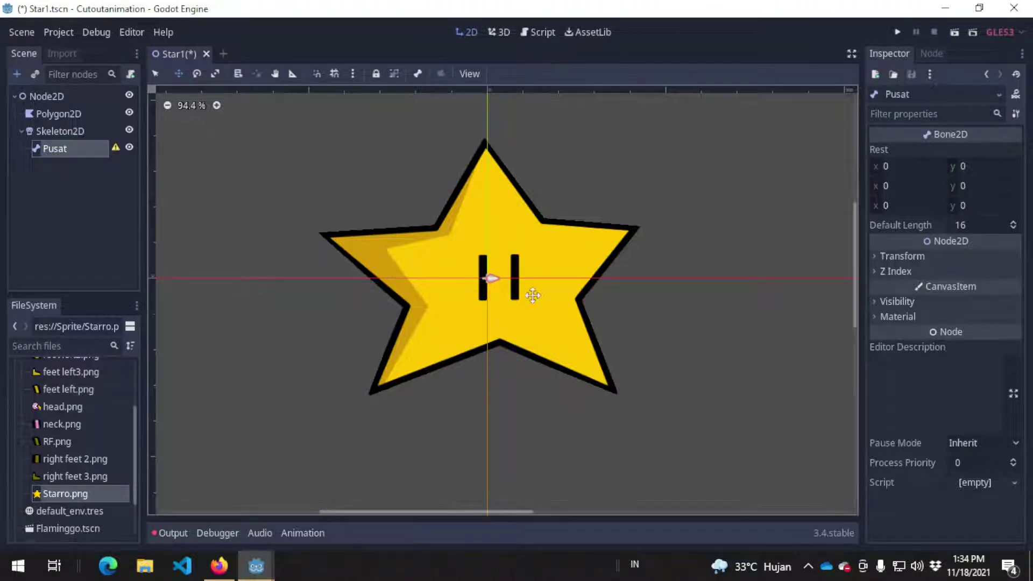
- Add a Bone2D child under Pusat and rename it TanganKr
right_click(66, 147)
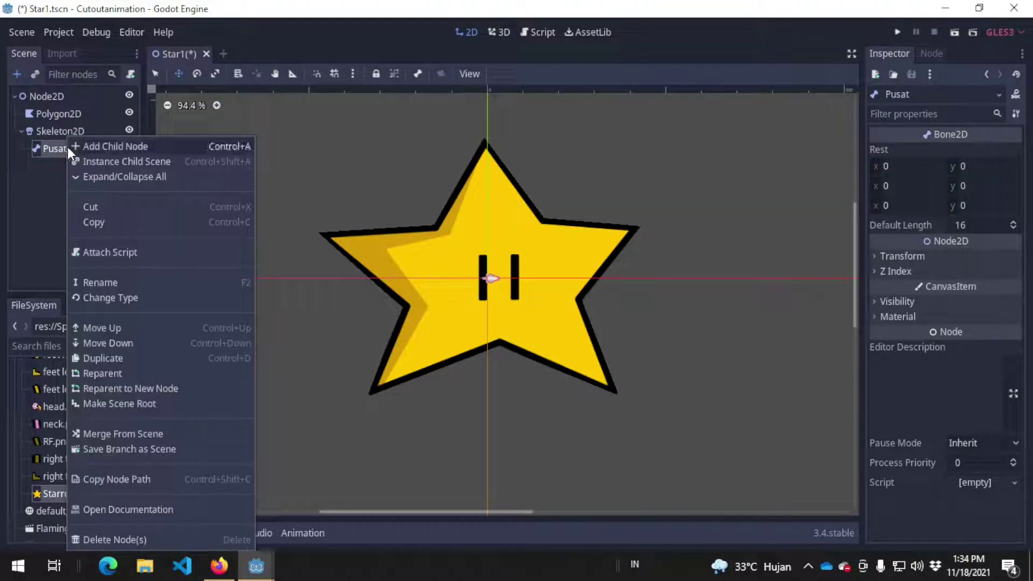
click(88, 148)
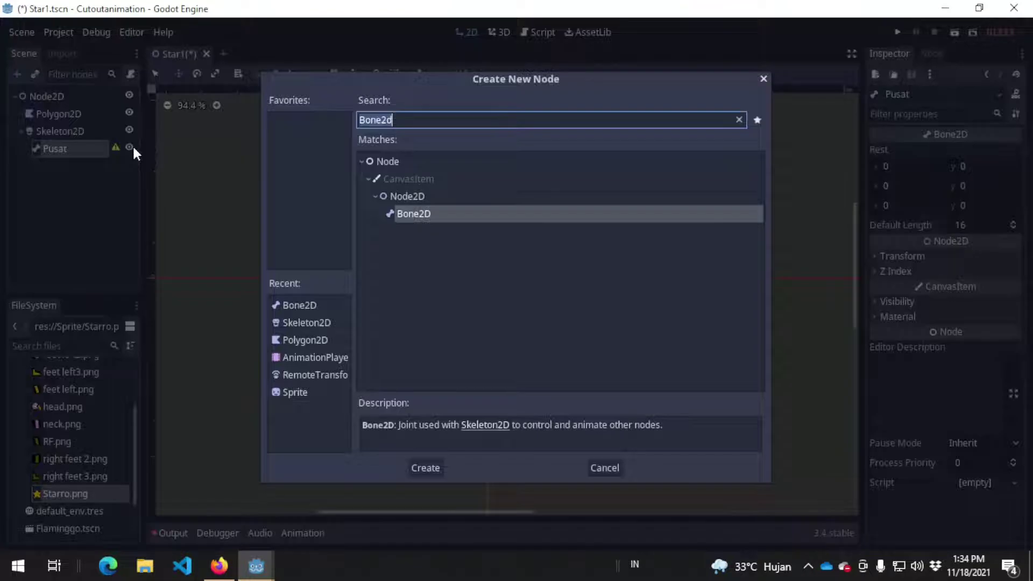
double_click(438, 213)
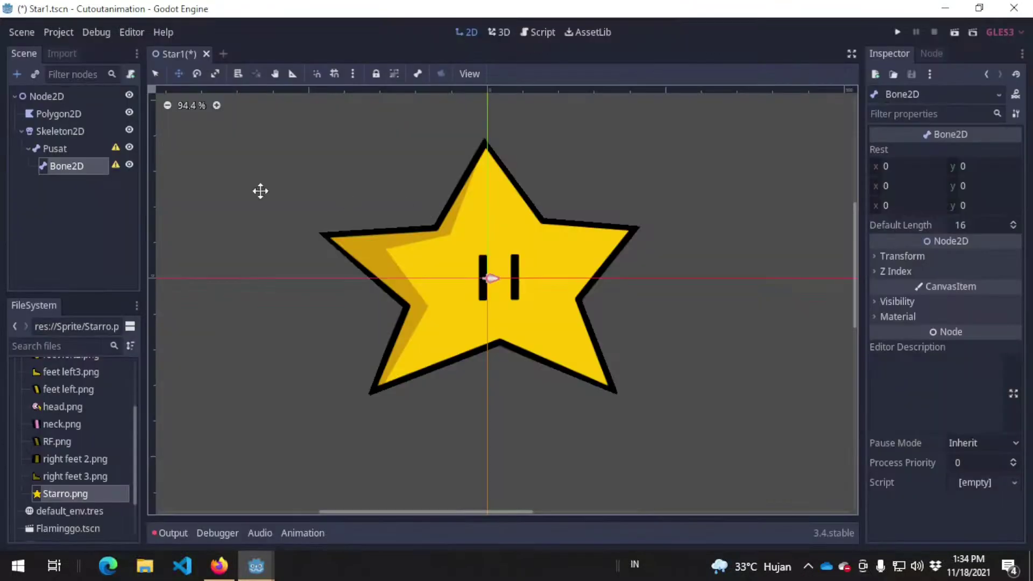
double_click(86, 166)
text(Tangan)
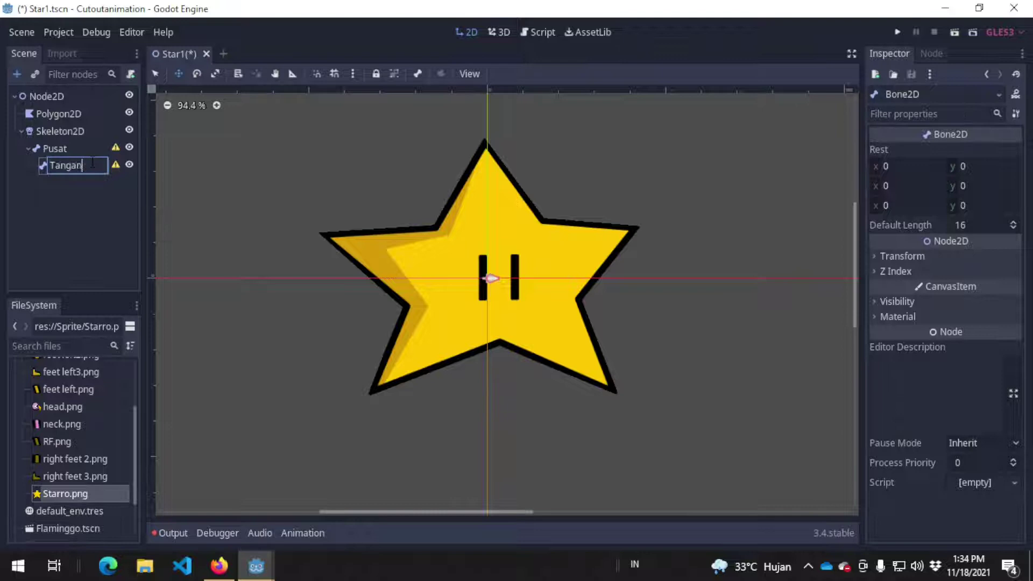
text(Kr)
key(Return)
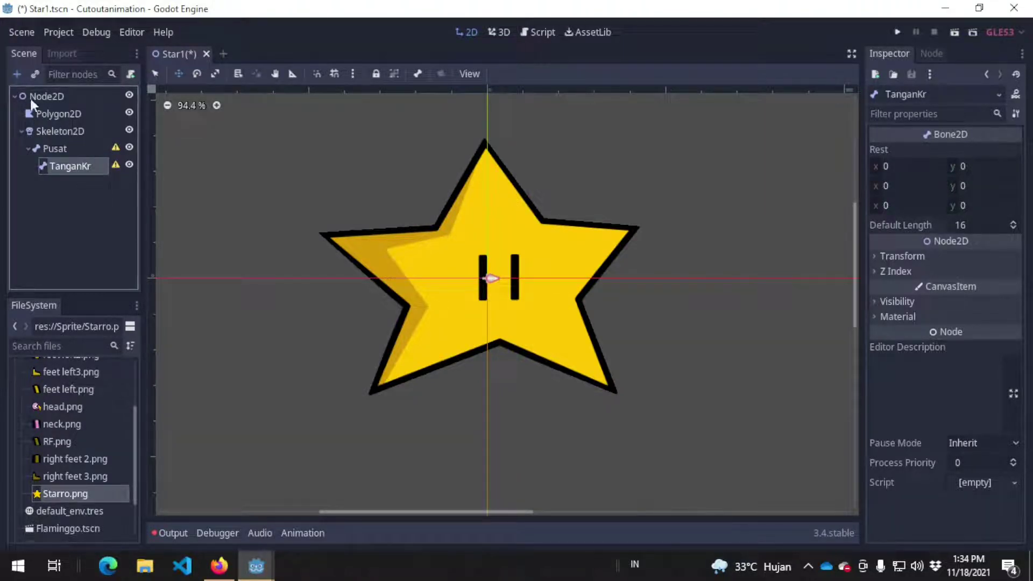
- Duplicate the TanganKr bone and name the copy TanganKn
click(80, 192)
click(77, 163)
key(ctrl+d)
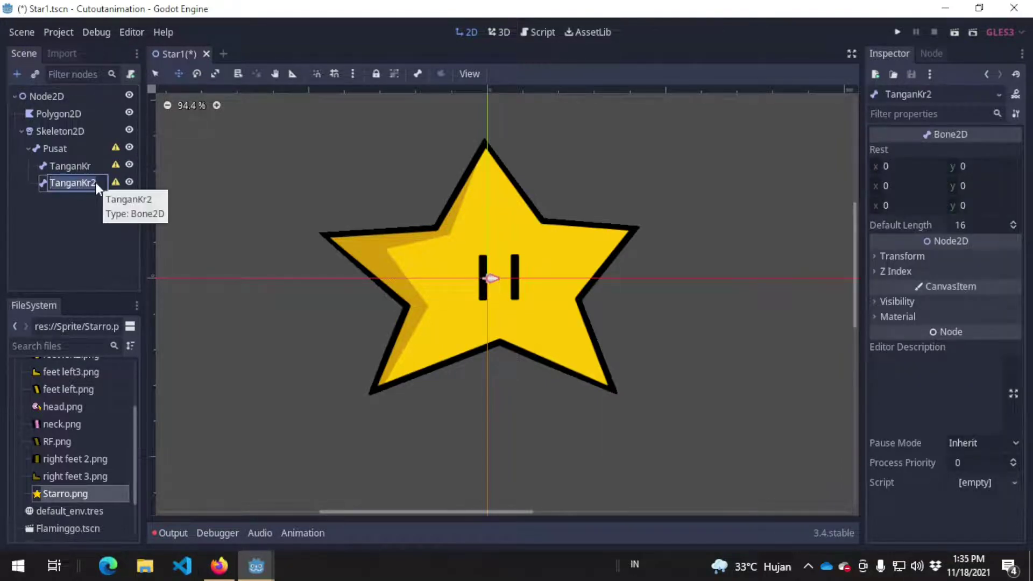
click(95, 182)
text(n)
key(Return)
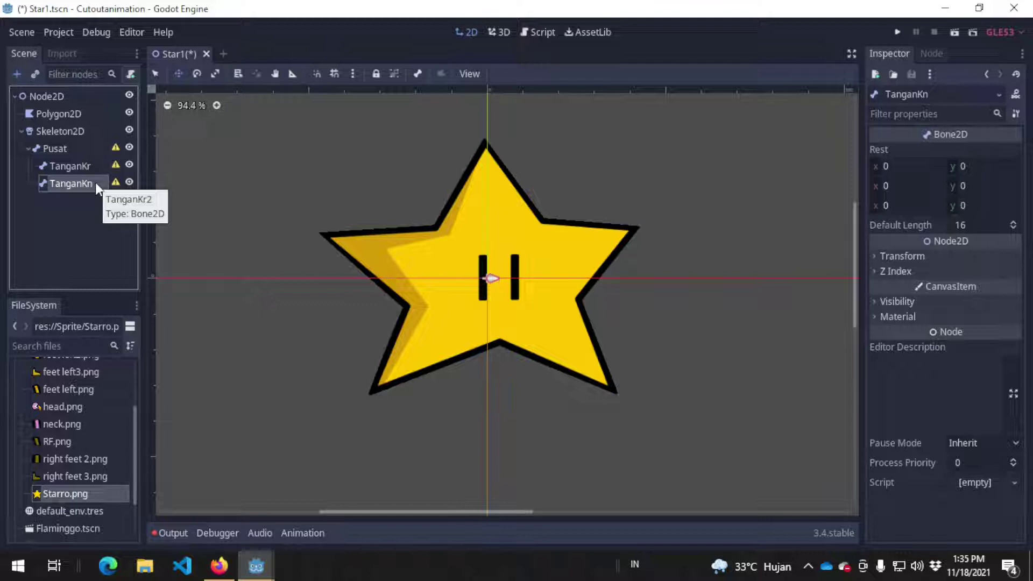
- Duplicate the TanganKr and TanganKn bones together and rename the TanganKr copy to KakiKr2
ctrl+click(101, 165)
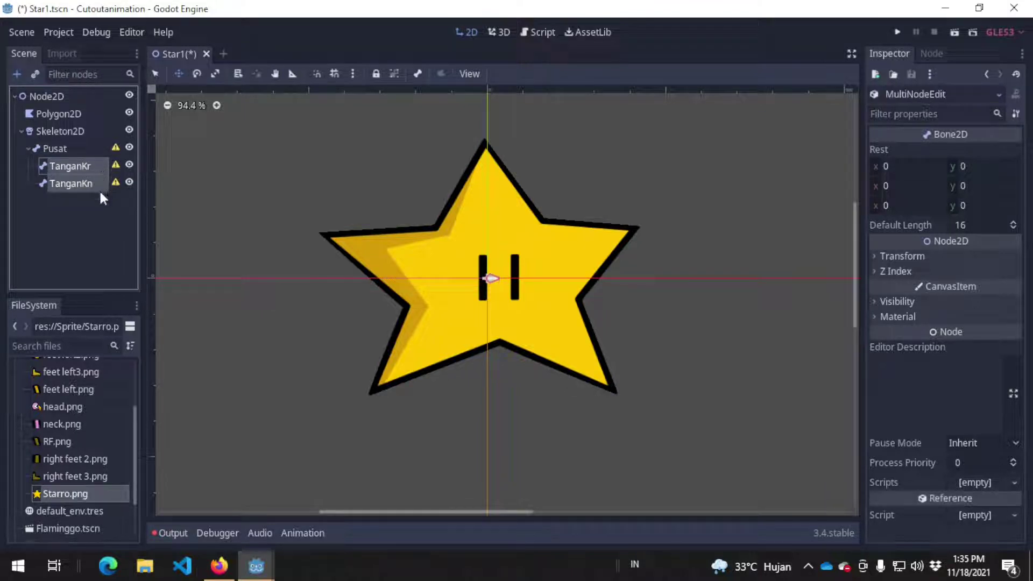
key(ctrl+d)
double_click(88, 202)
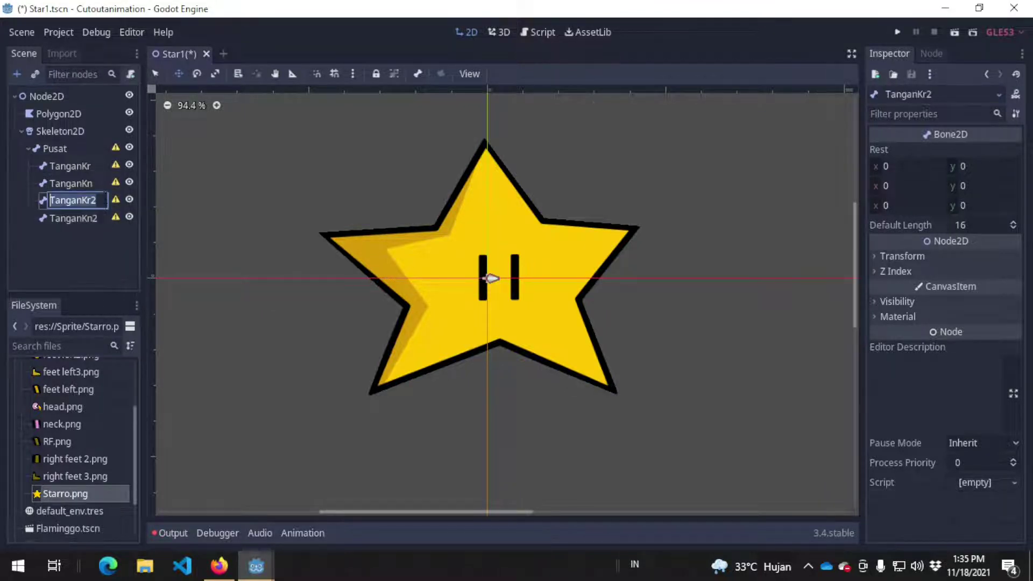
key(Right)
key(Left)
key(Left)
key(Left)
key(shift+Left)
key(shift+Left)
key(shift+Left)
key(shift+Left)
key(shift+Left)
key(shift+Left)
key(BackSpace)
text(Kaki)
key(Return)
- Rename the TanganKn copy to KakiKn2
key(Down)
key(F2)
key(Right)
key(Left)
key(Left)
key(Left)
key(shift+Left)
key(shift+Left)
key(shift+Left)
key(shift+Left)
key(shift+Left)
key(shift+Left)
key(BackSpace)
text(Kaki)
key(Return)
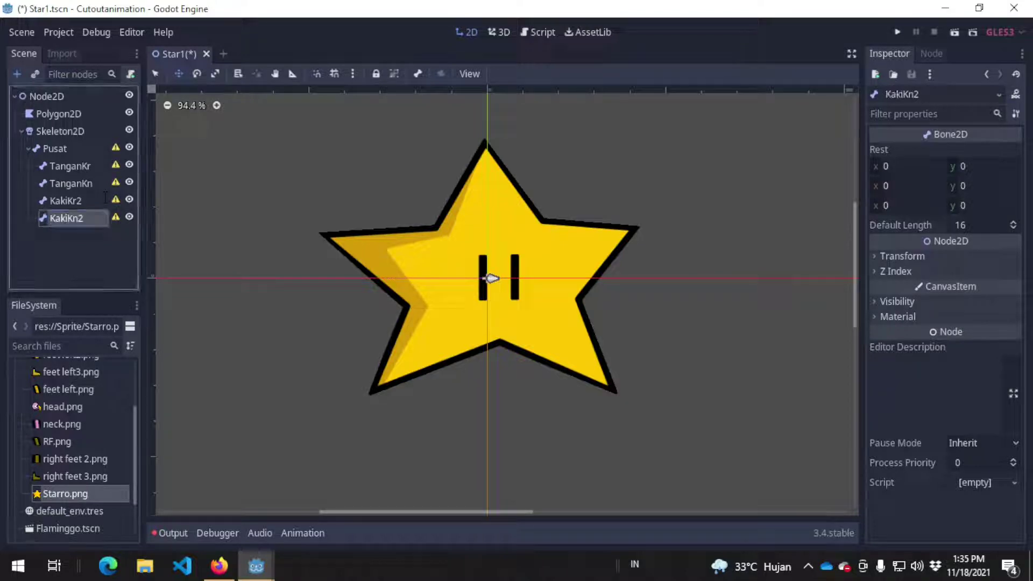
- Duplicate the TanganKr bone, name the copy Kepala, and reorder it below KakiKn2 under Pusat
click(82, 151)
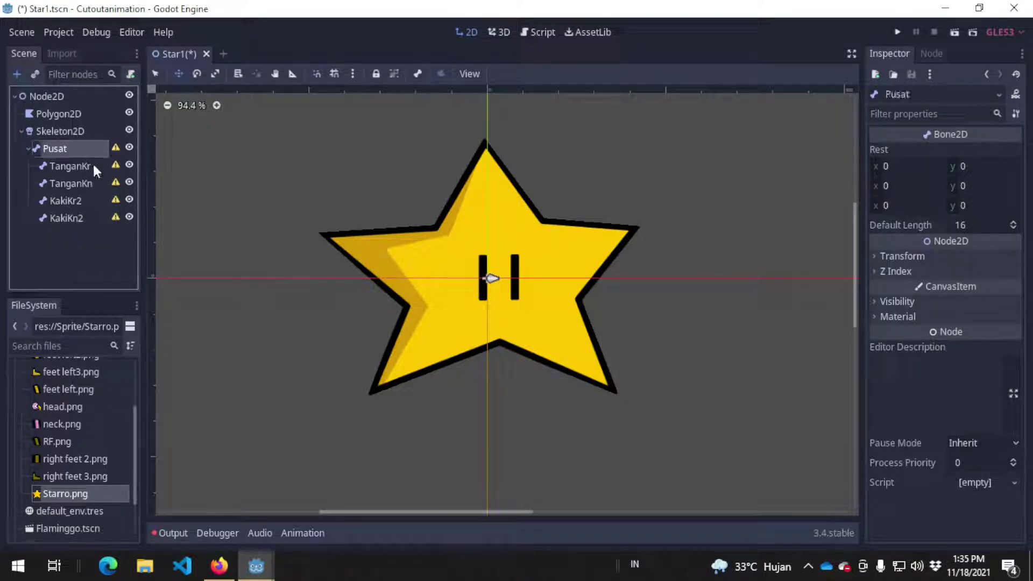
click(93, 165)
key(ctrl+d)
double_click(89, 183)
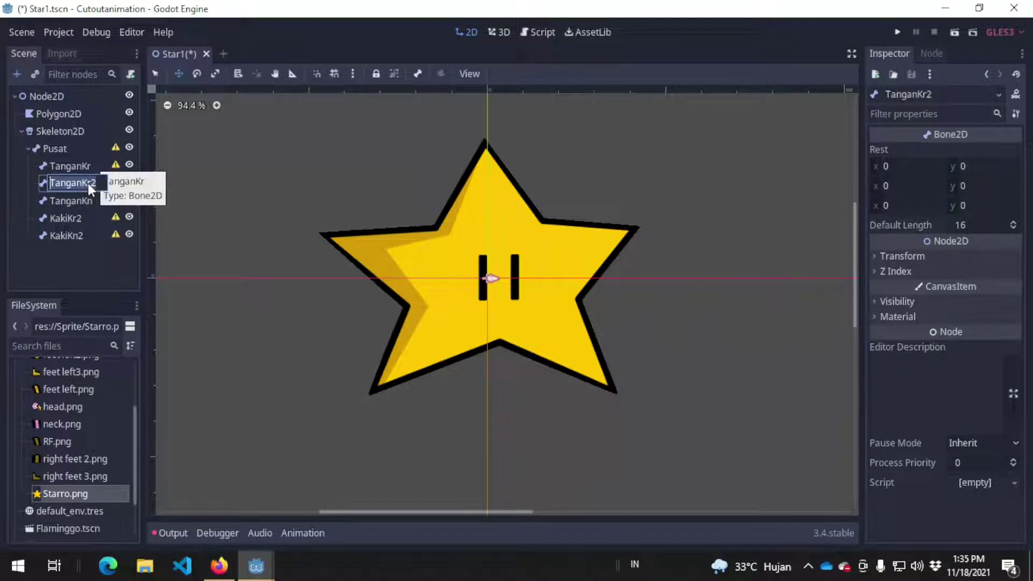
text(Keap)
key(BackSpace)
key(BackSpace)
text(pala)
key(Return)
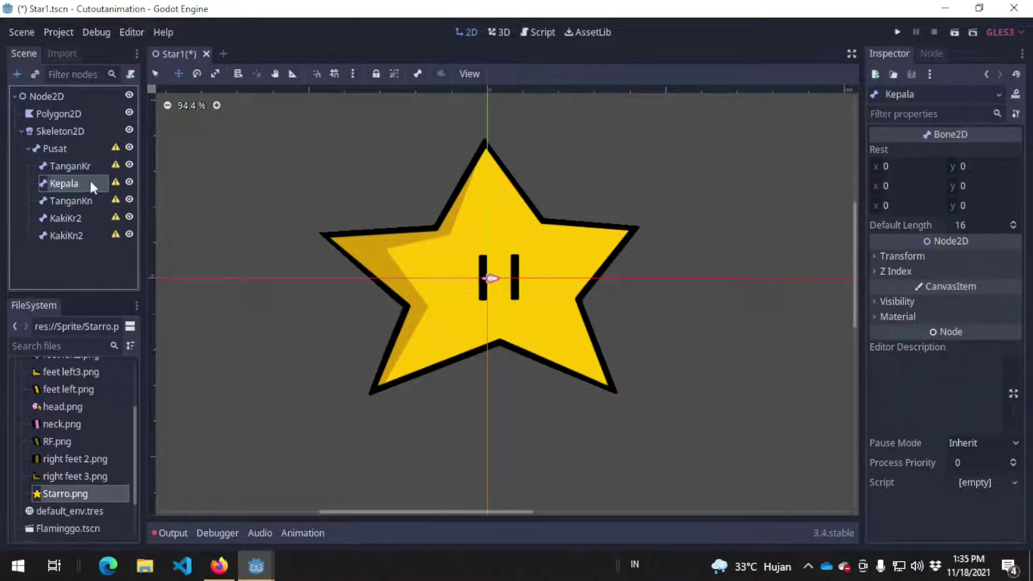
drag(89, 188, 76, 240)
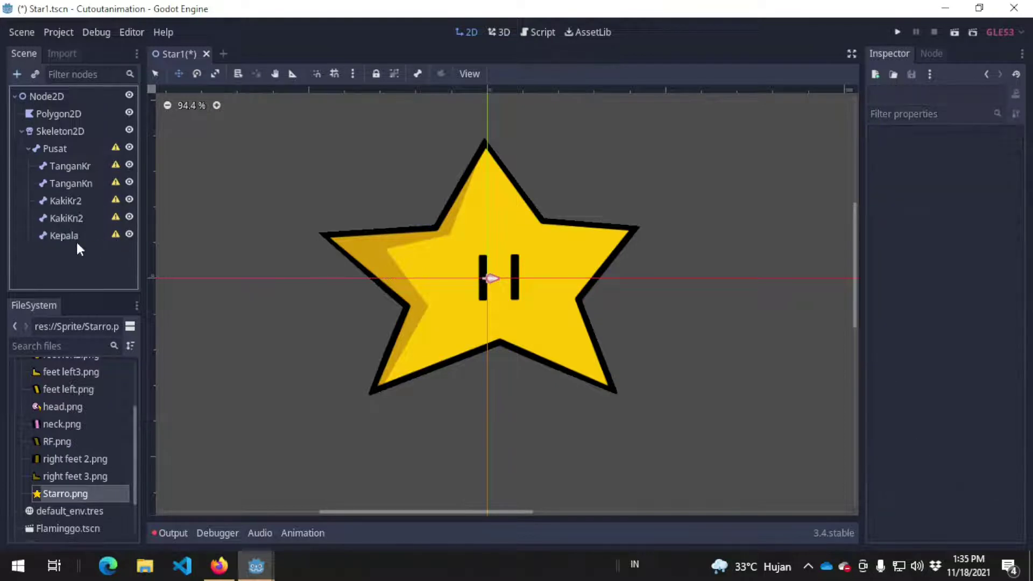
- Examine the bone hierarchy and the rest pose commands available for the Skeleton2D node
click(82, 150)
shift+click(77, 237)
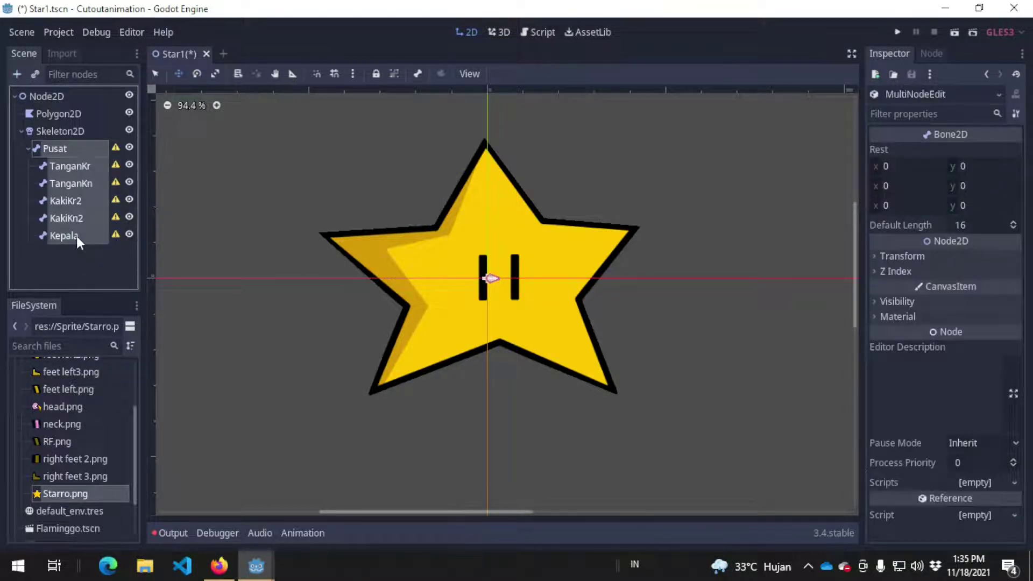
click(82, 253)
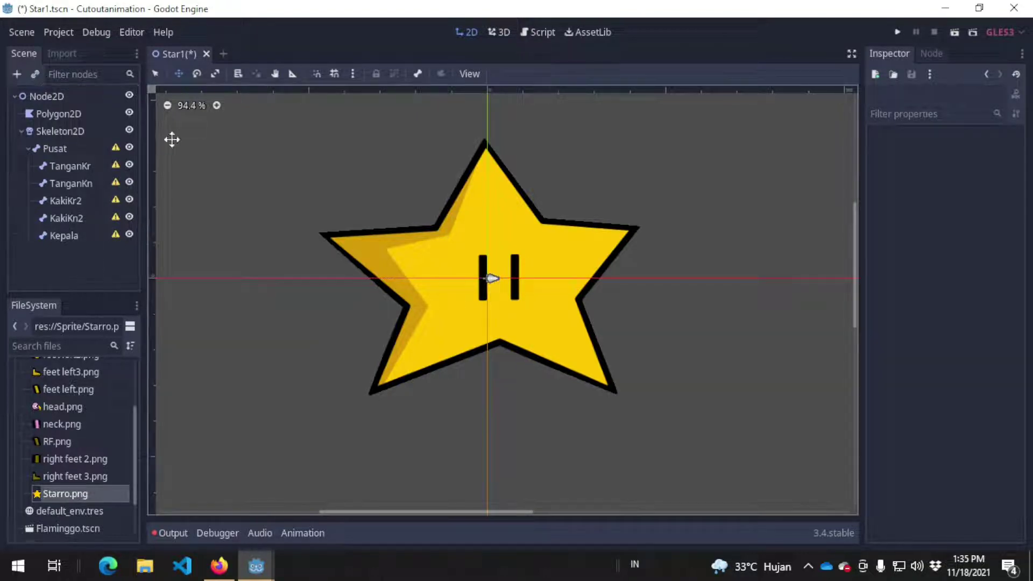
click(51, 130)
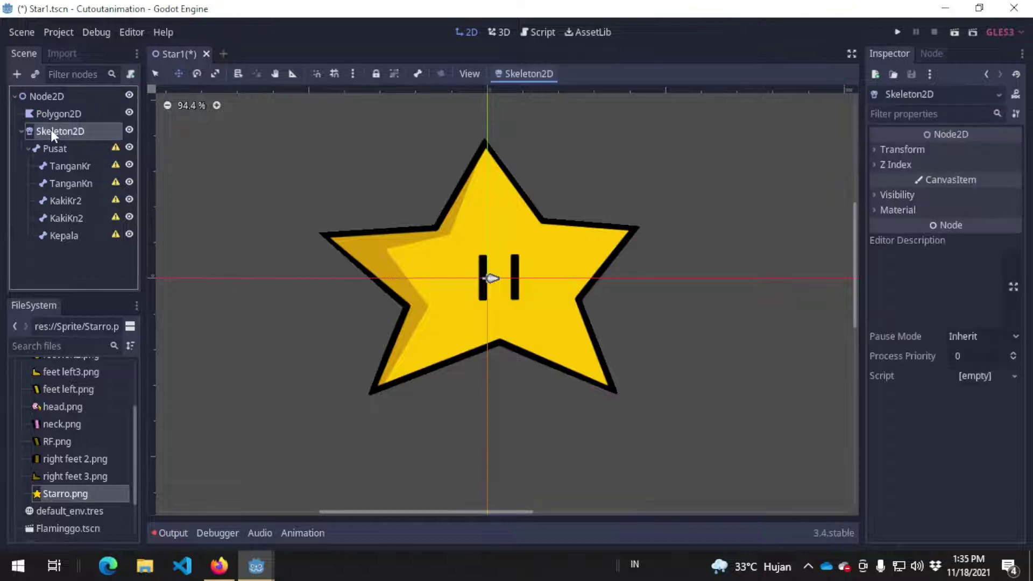
click(544, 72)
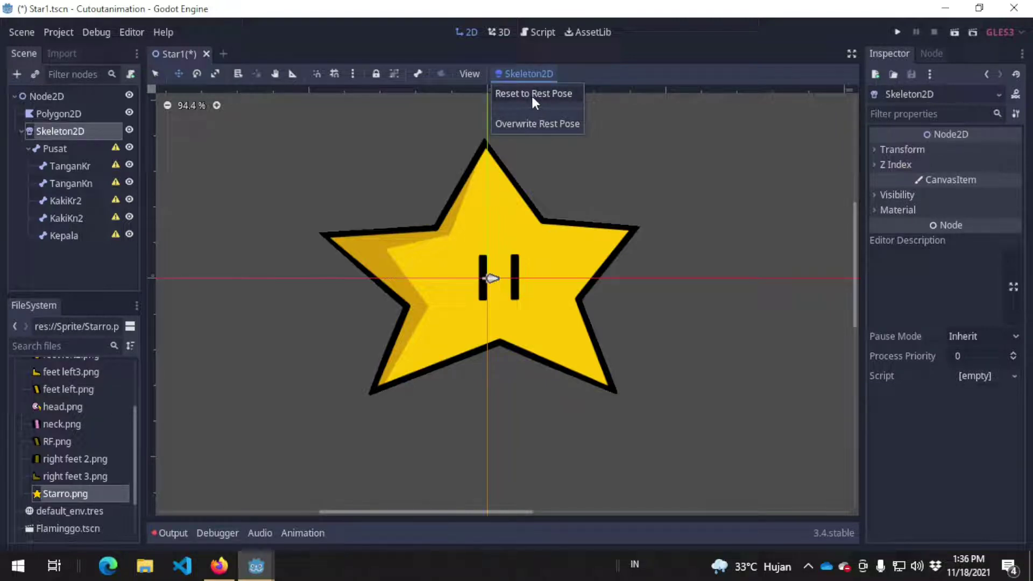
click(546, 123)
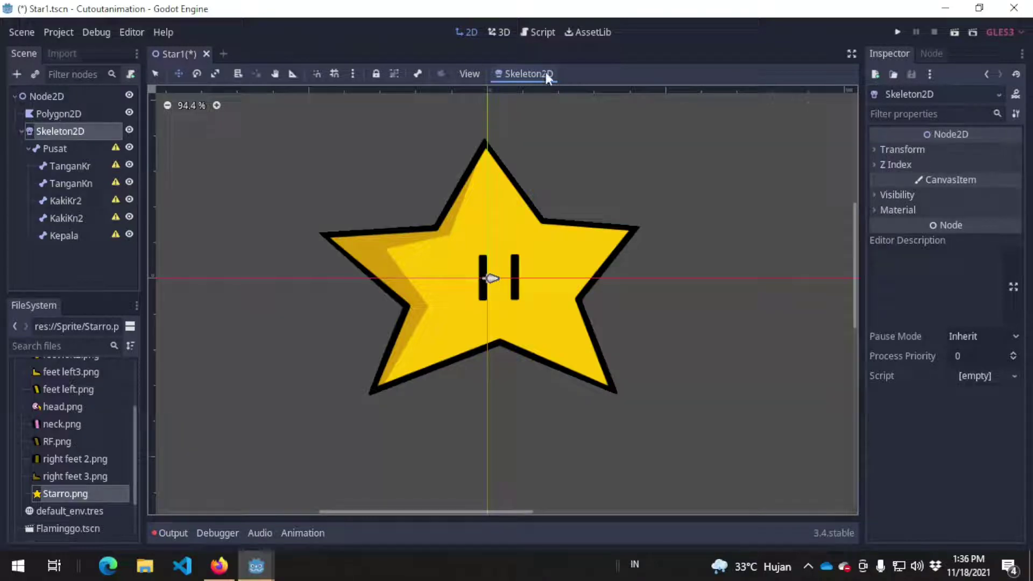
click(76, 115)
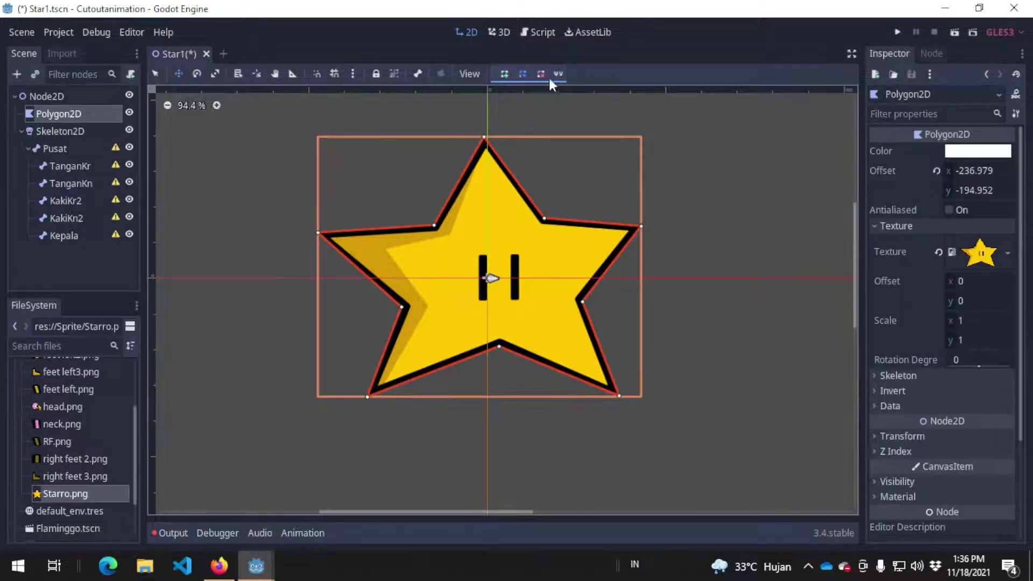
click(63, 146)
click(72, 132)
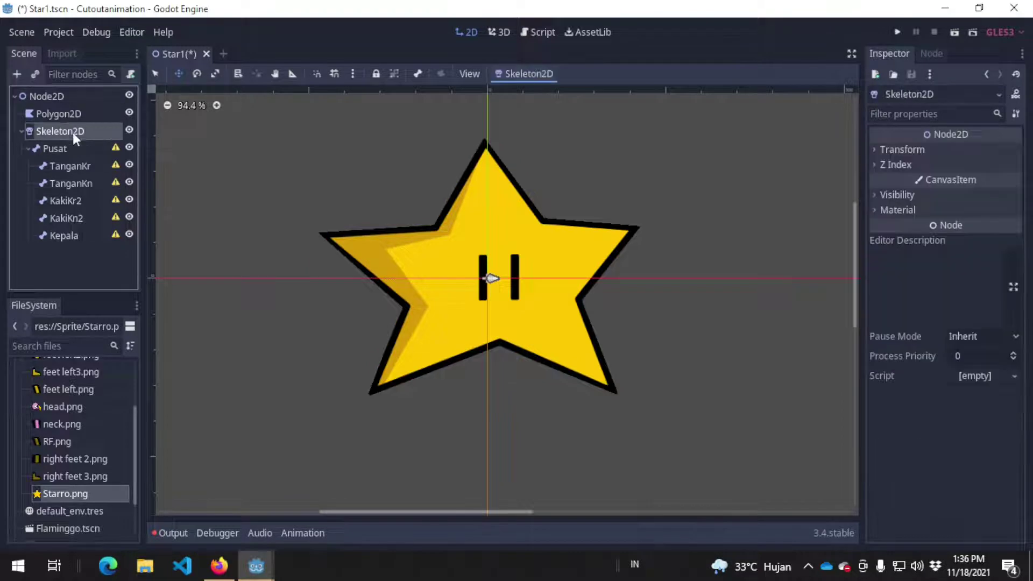
- Set the TanganKr bone's default length to 128
click(72, 165)
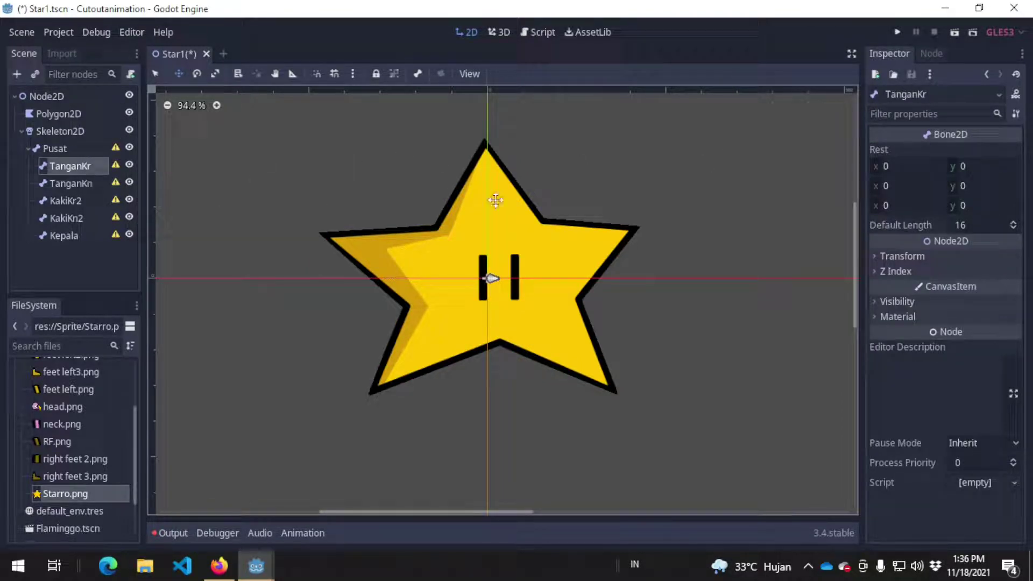
click(983, 223)
text(128)
key(Return)
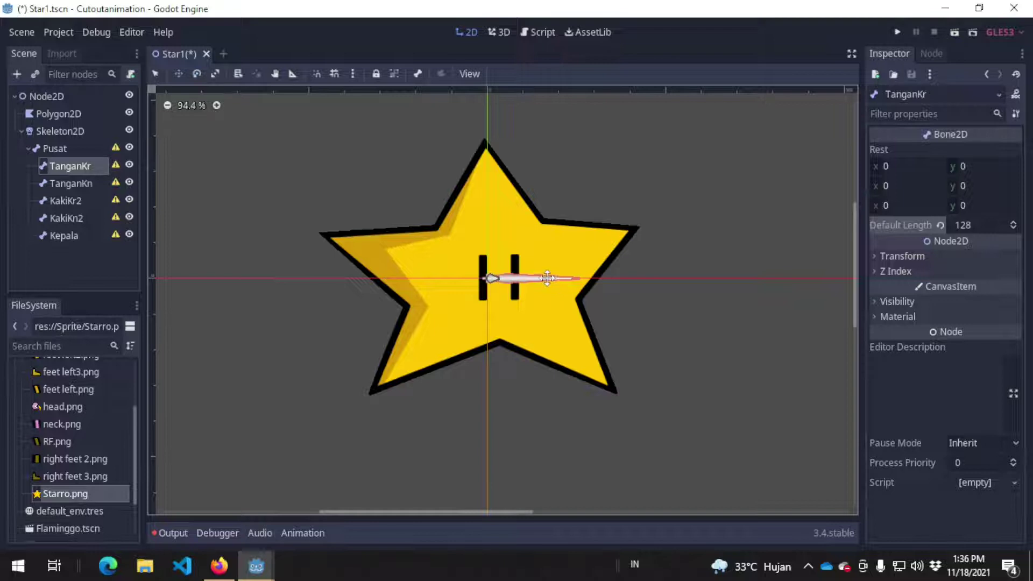
- Move the TanganKr bone right of the star's centre and rotate it toward the upper-right tip
drag(549, 277, 587, 257)
key(e)
key(w)
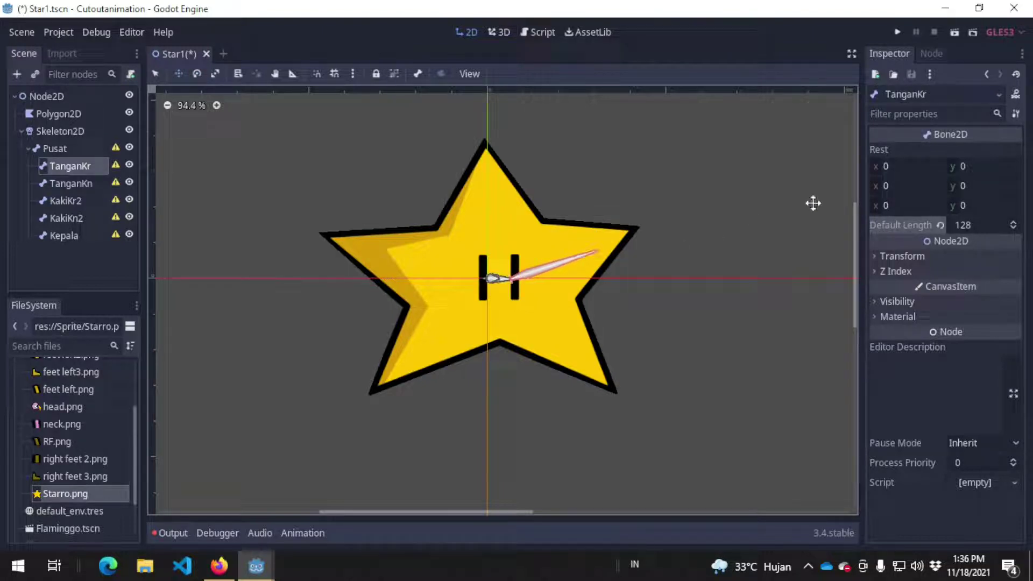
- Reposition the TanganKr bone left of the star's centre and rotate it toward the upper-left tip
click(69, 187)
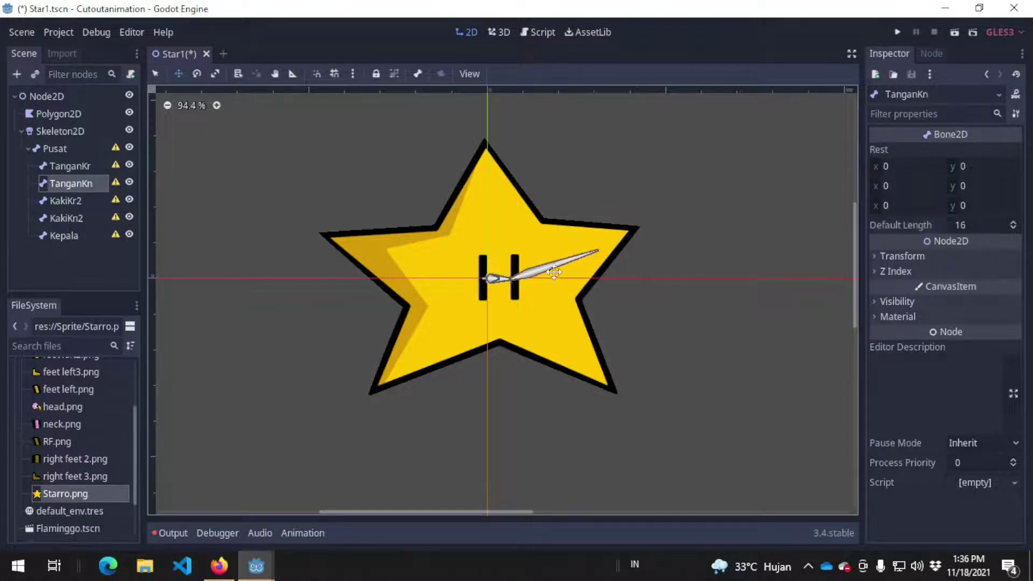
click(71, 152)
click(73, 170)
drag(611, 247, 367, 245)
key(e)
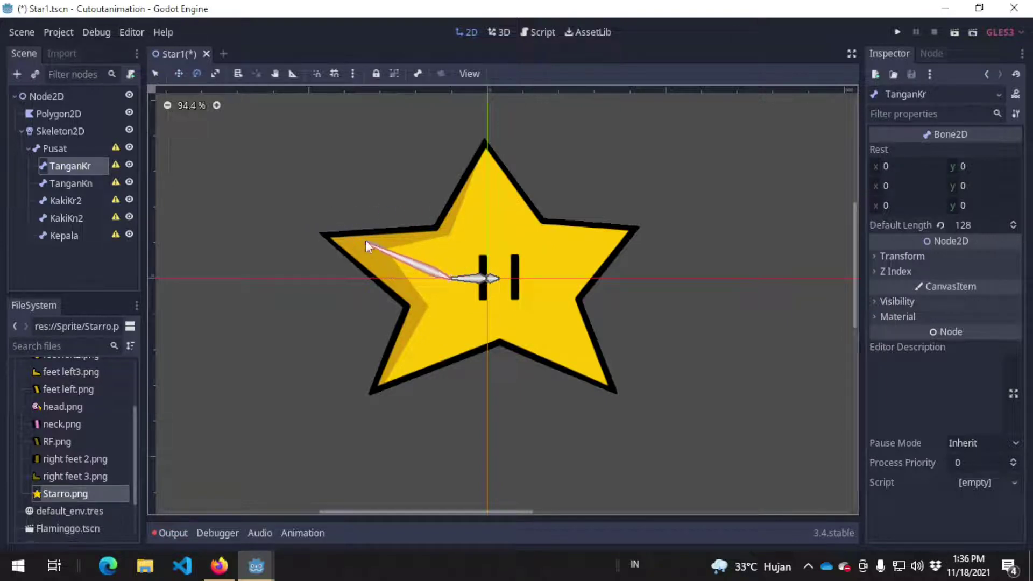
- Place the TanganKn bone right of the star's centre with default length 128, rotated toward the upper-right tip
click(68, 183)
key(w)
drag(494, 276, 521, 278)
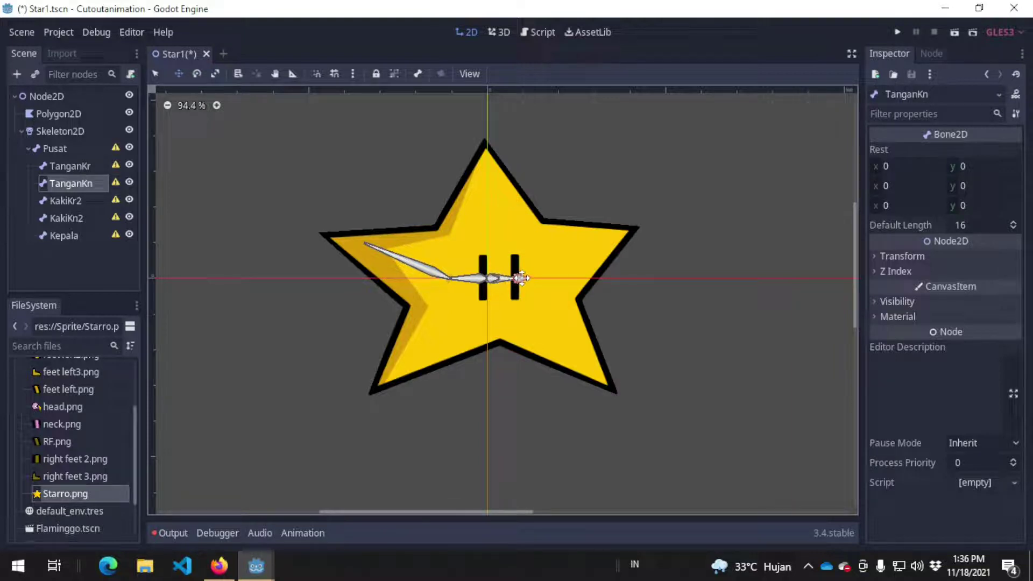
click(987, 225)
text(128)
key(Return)
key(e)
drag(646, 276, 630, 222)
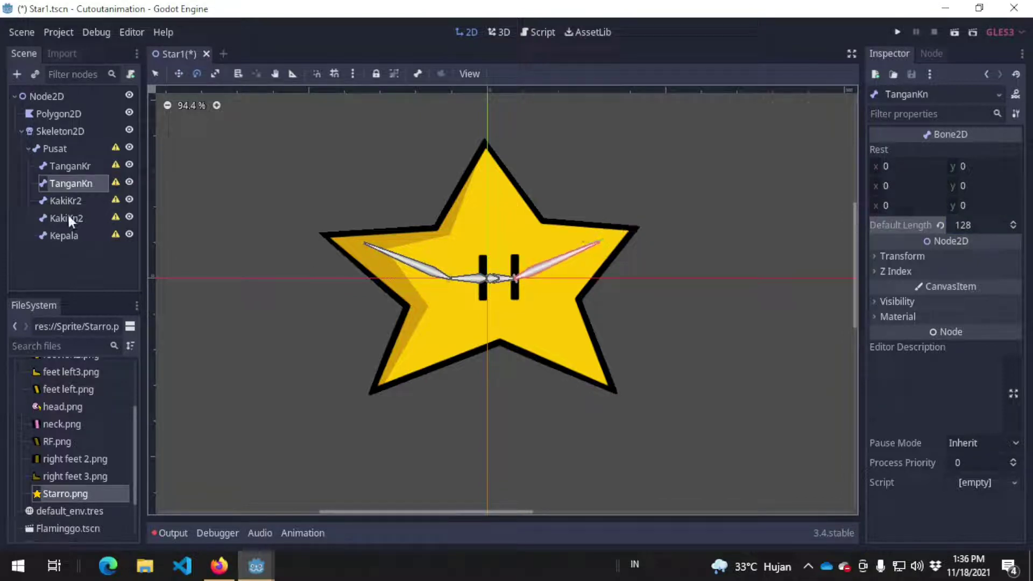
- Place the KakiKr2 bone below-left of the star's centre with default length 128, rotated toward the lower-left tip
click(80, 202)
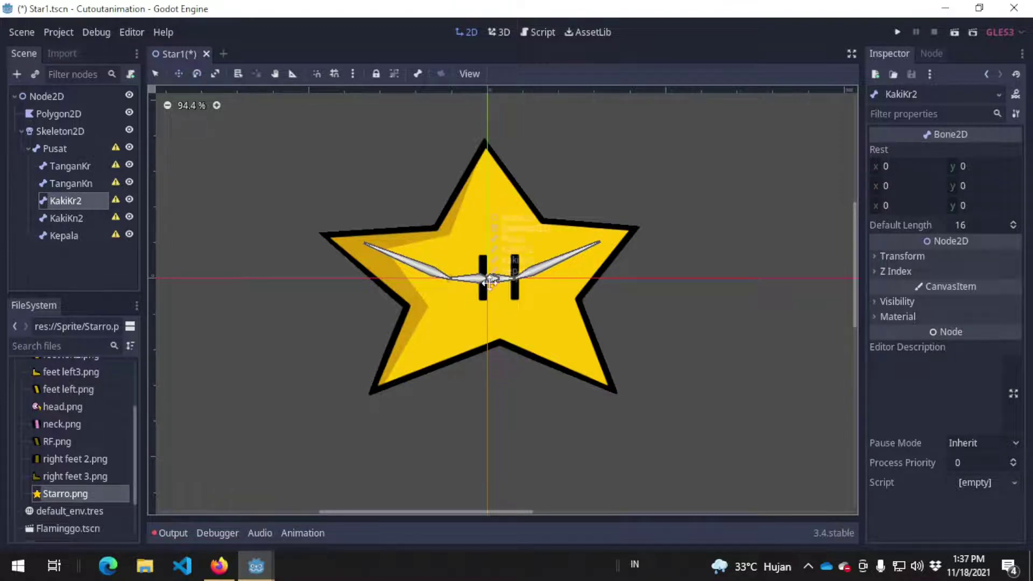
drag(490, 280, 476, 304)
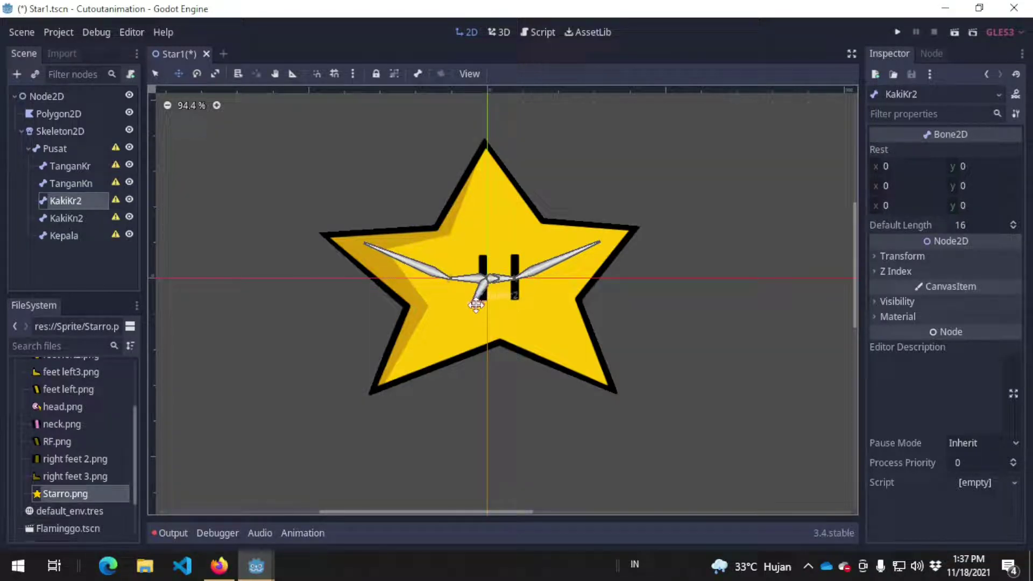
click(984, 218)
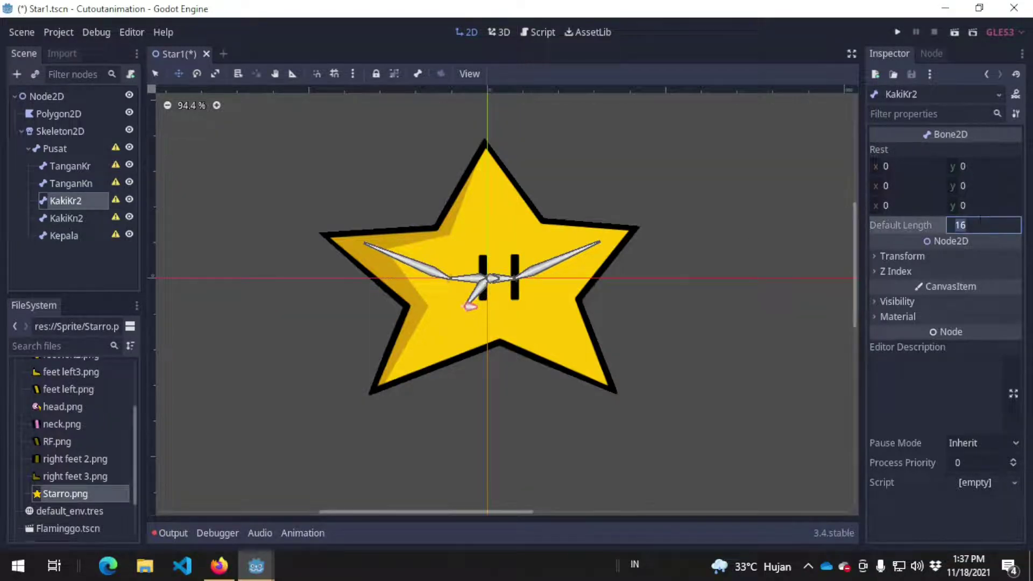
text(128)
key(Return)
key(e)
drag(596, 302, 381, 398)
- Place the KakiKn2 bone below-right of the star's centre with default length 128, rotated toward the lower-right tip
click(66, 218)
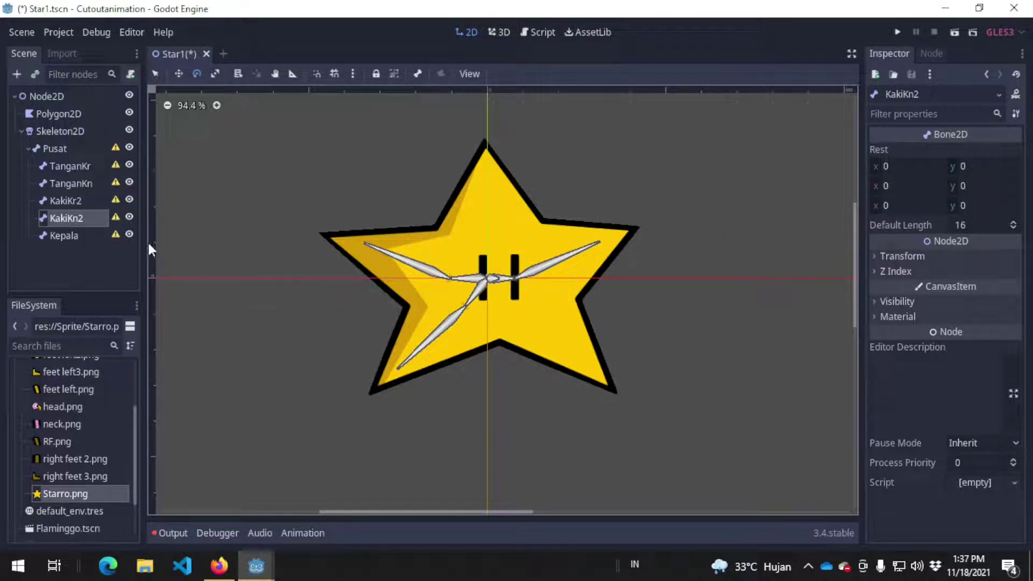
key(w)
drag(520, 290, 581, 362)
click(968, 224)
text(128)
key(Return)
key(e)
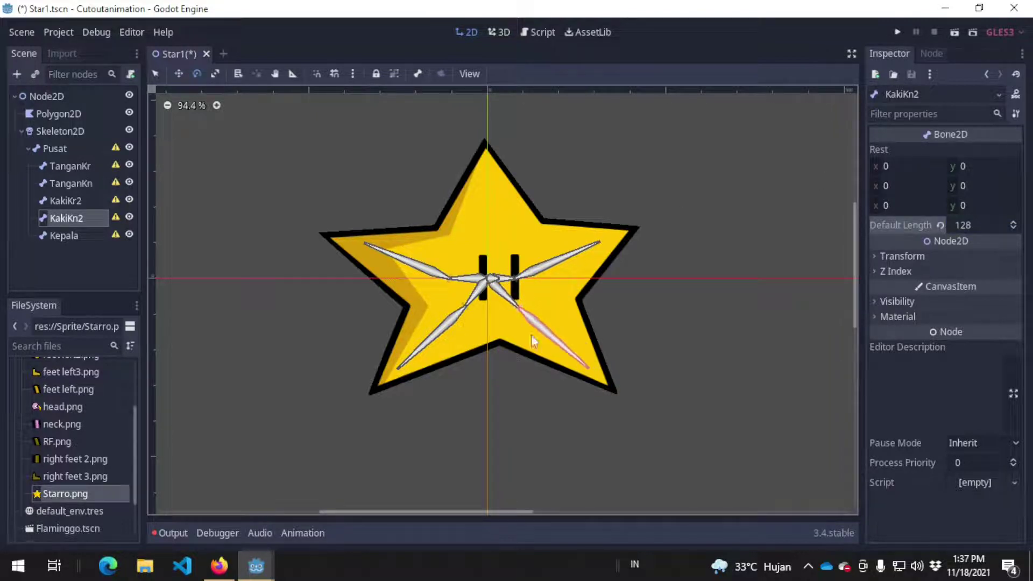
- Set the Kepala bone's default length to 128, aim it from just above the centre at the star's top tip, and save the scene
click(64, 236)
click(968, 225)
text(128)
key(Return)
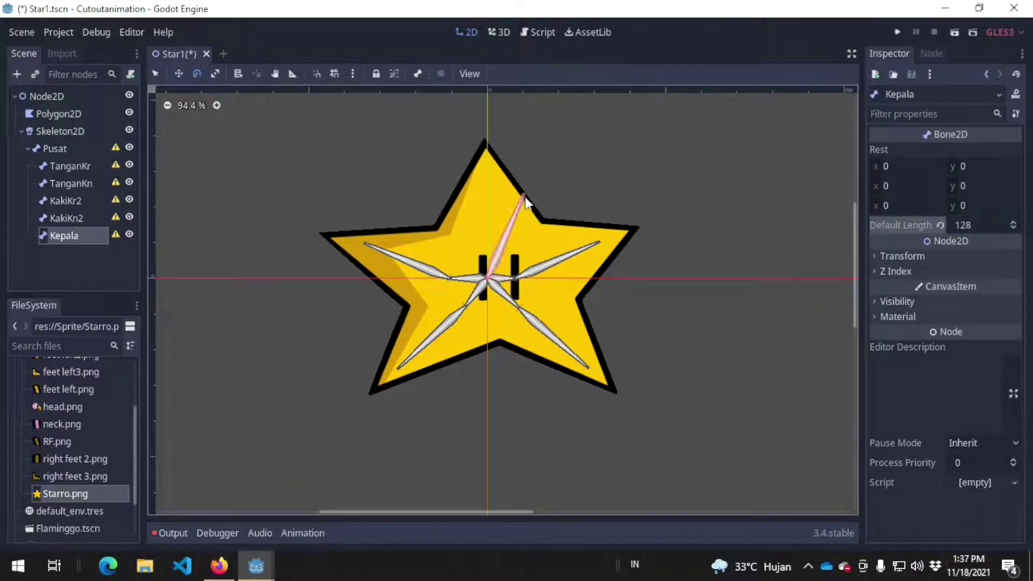
key(ctrl+s)
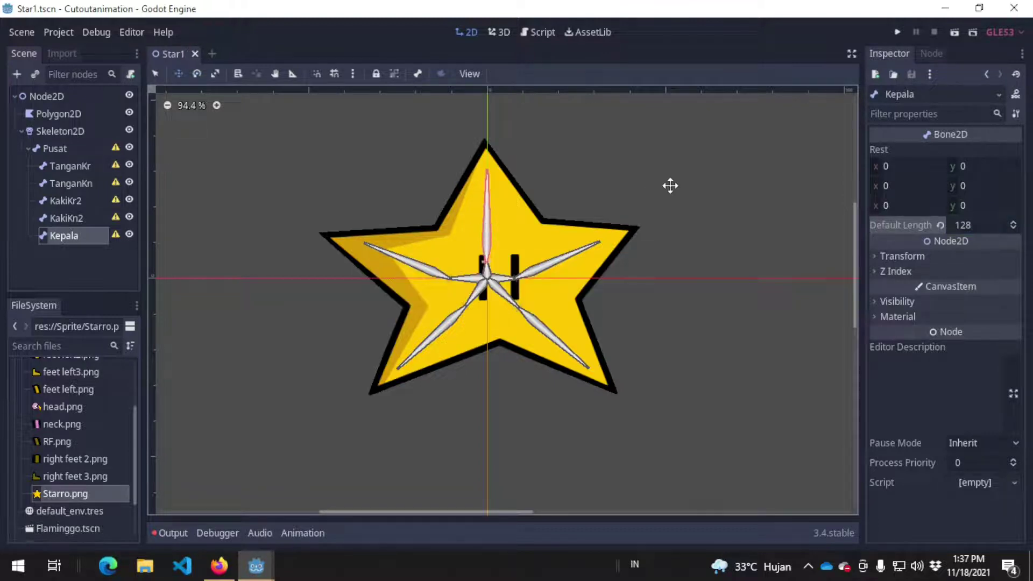
- Overwrite the Skeleton2D's rest pose with the current bone arrangement
click(101, 131)
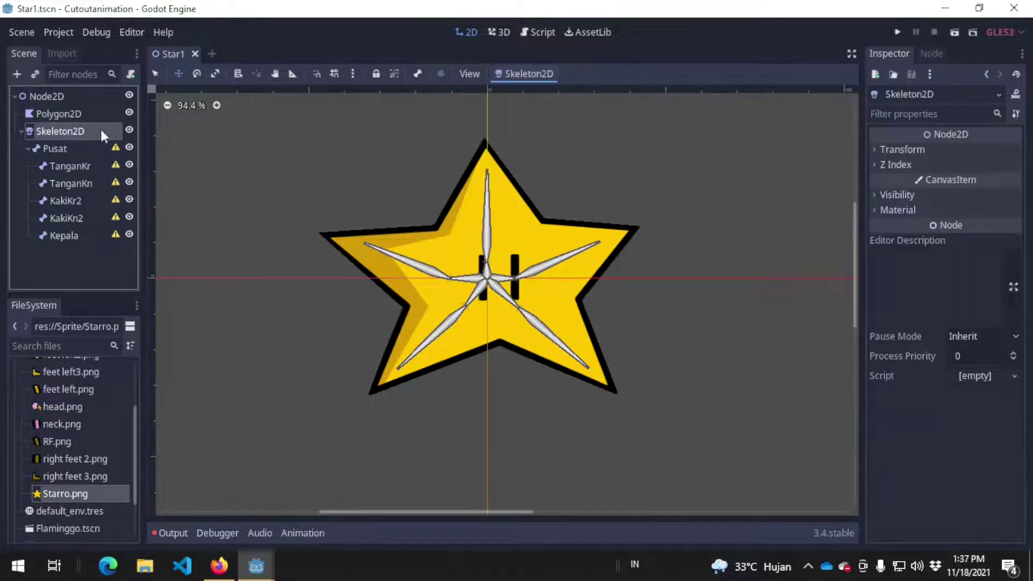
click(539, 77)
click(538, 93)
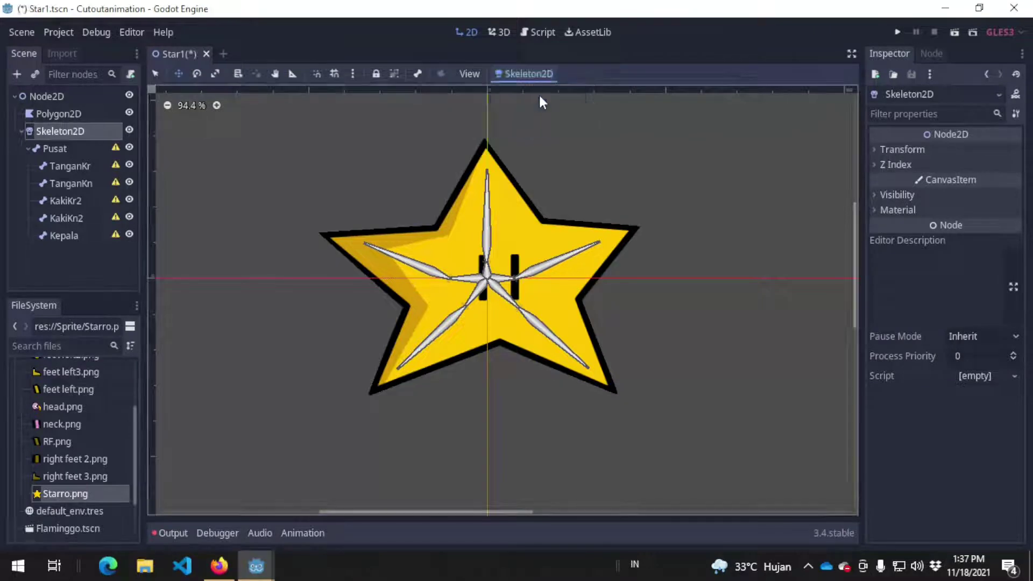
click(71, 147)
click(78, 238)
click(80, 130)
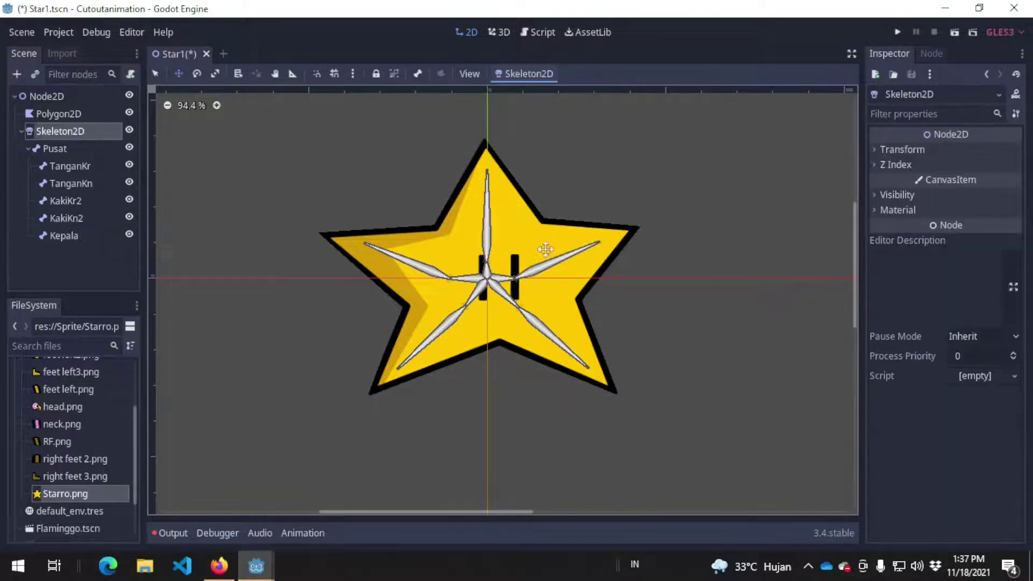
- Try moving the Kepala bone to the star's upper-right tip and reset the skeleton to its rest pose
click(92, 202)
click(70, 235)
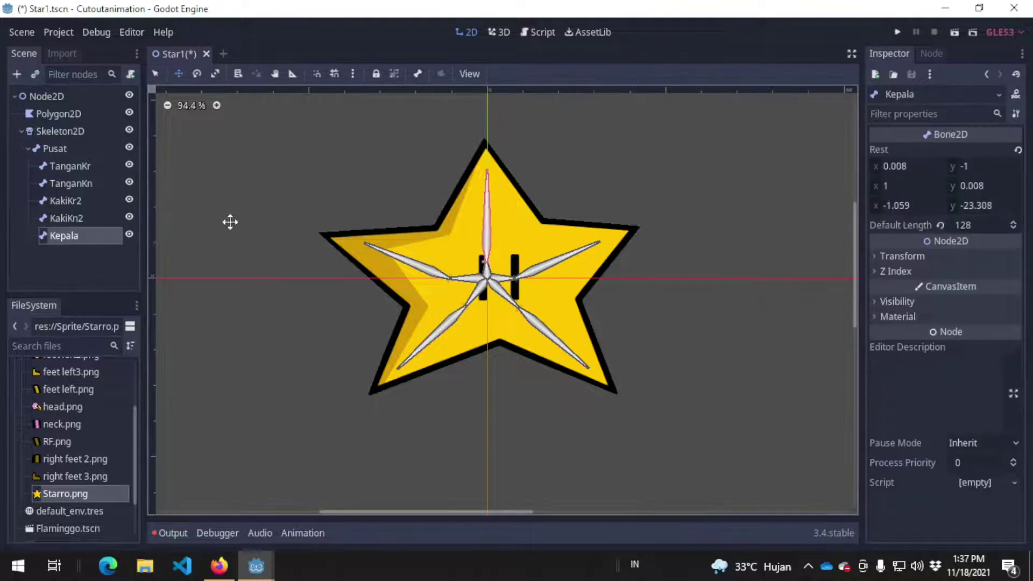
drag(504, 212, 630, 213)
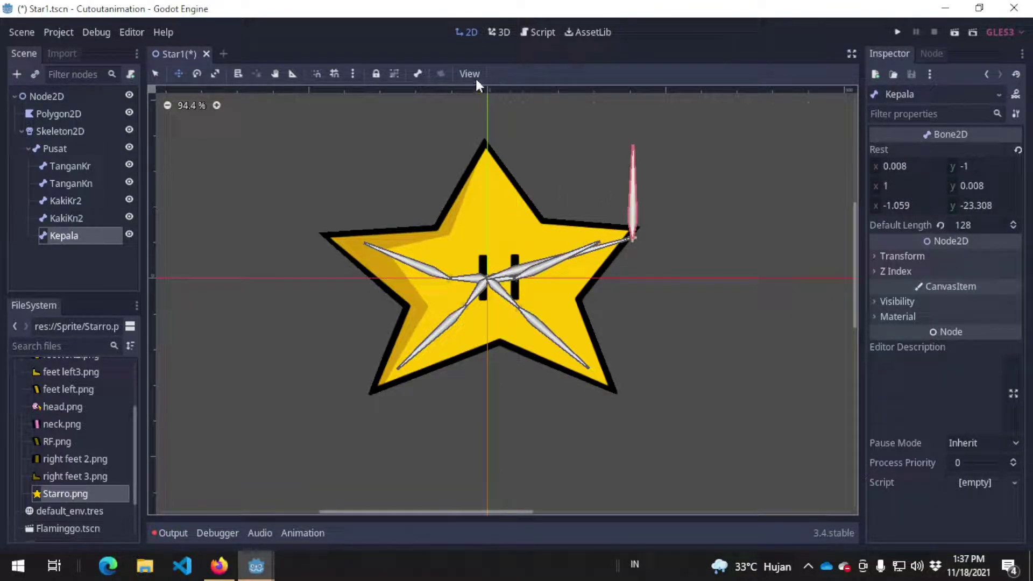
click(62, 133)
click(528, 75)
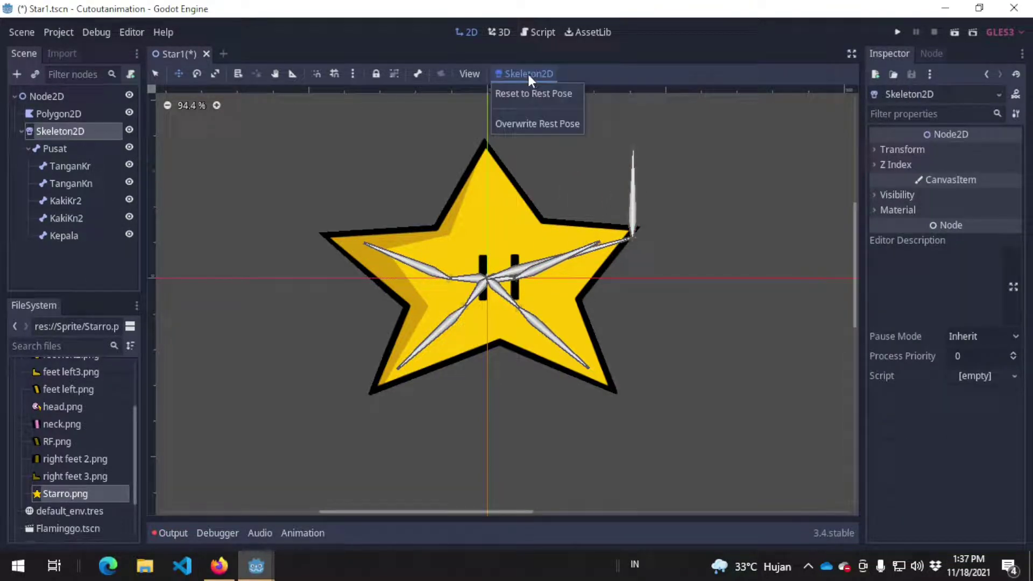
click(530, 125)
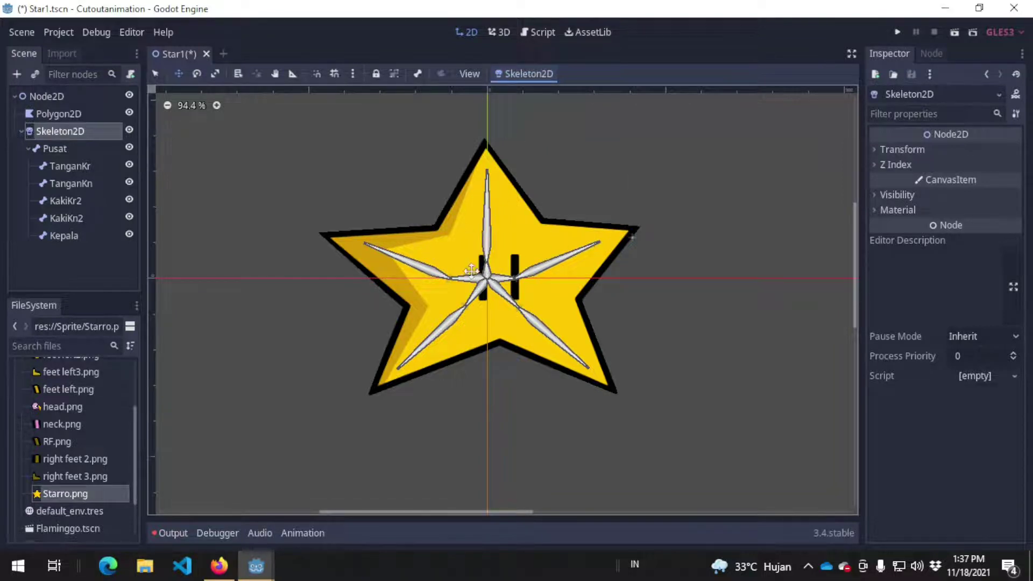
- Assign the Skeleton2D node as the Polygon2D's skeleton and save the scene
click(78, 114)
key(ctrl+s)
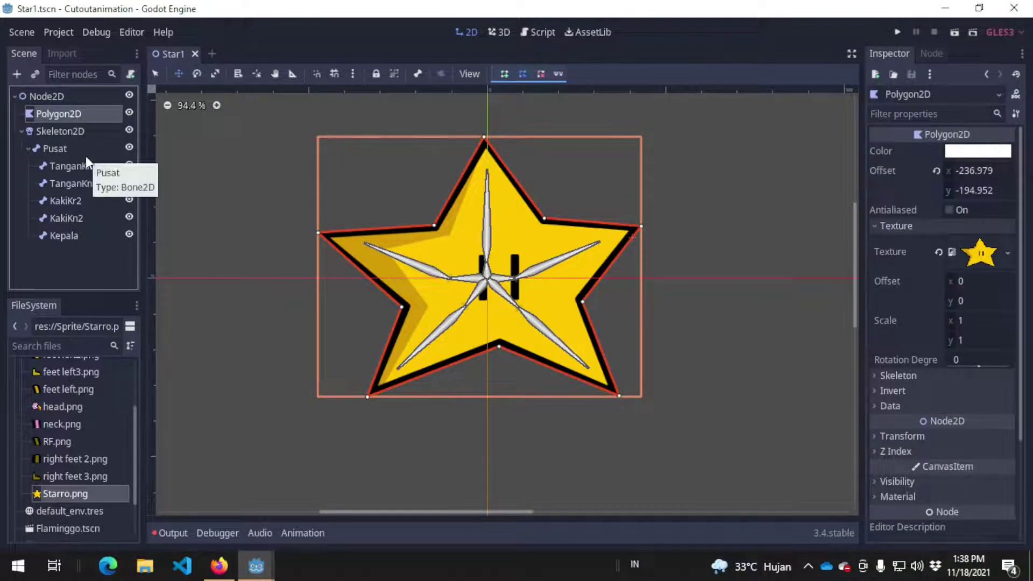
click(964, 376)
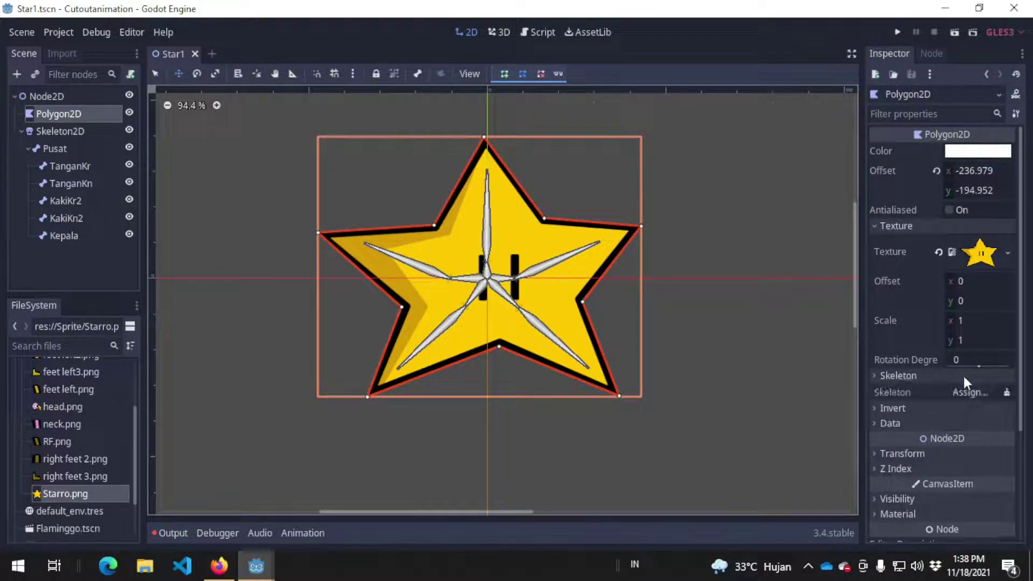
click(977, 392)
click(222, 159)
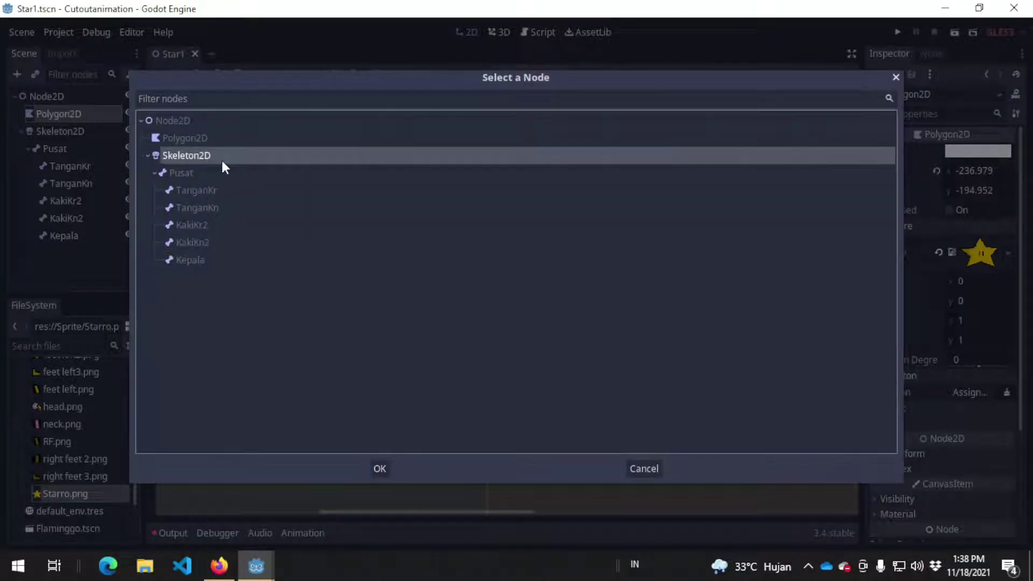
double_click(222, 160)
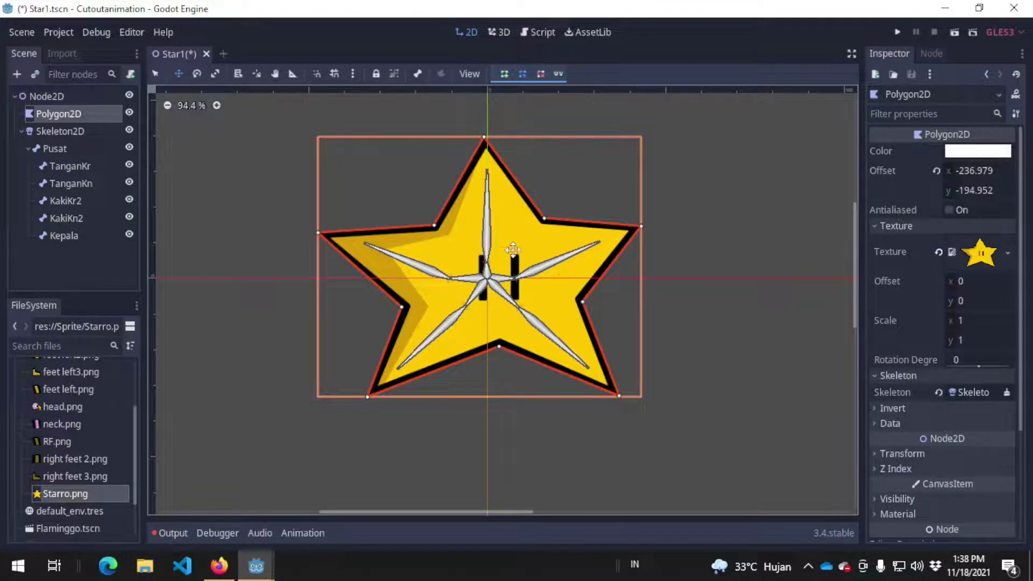
key(ctrl+s)
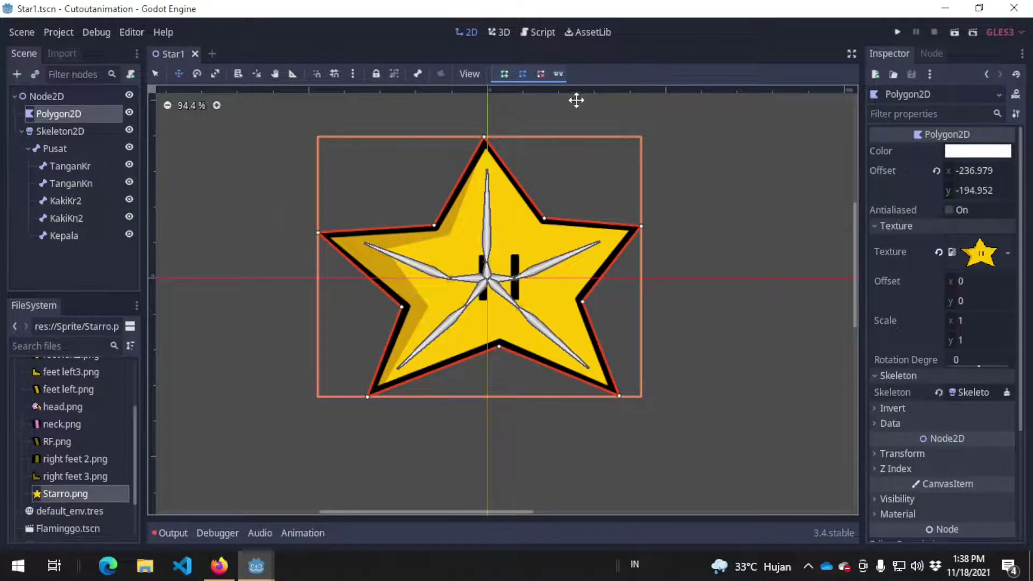
- Sync the skeleton's bones to the star polygon in the Polygon 2D UV Editor's bone mode
click(554, 74)
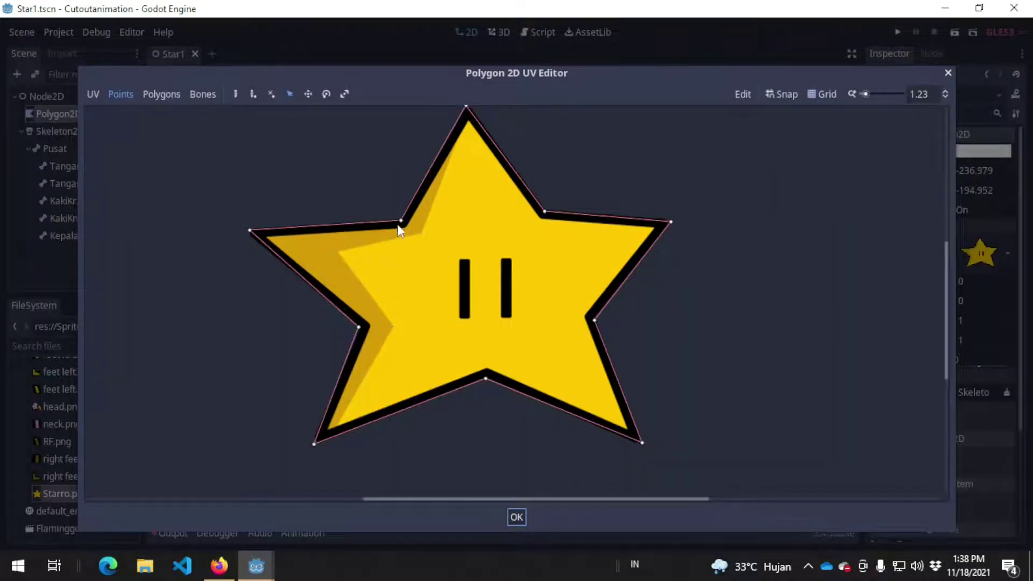
scroll(492, 228, down, 1)
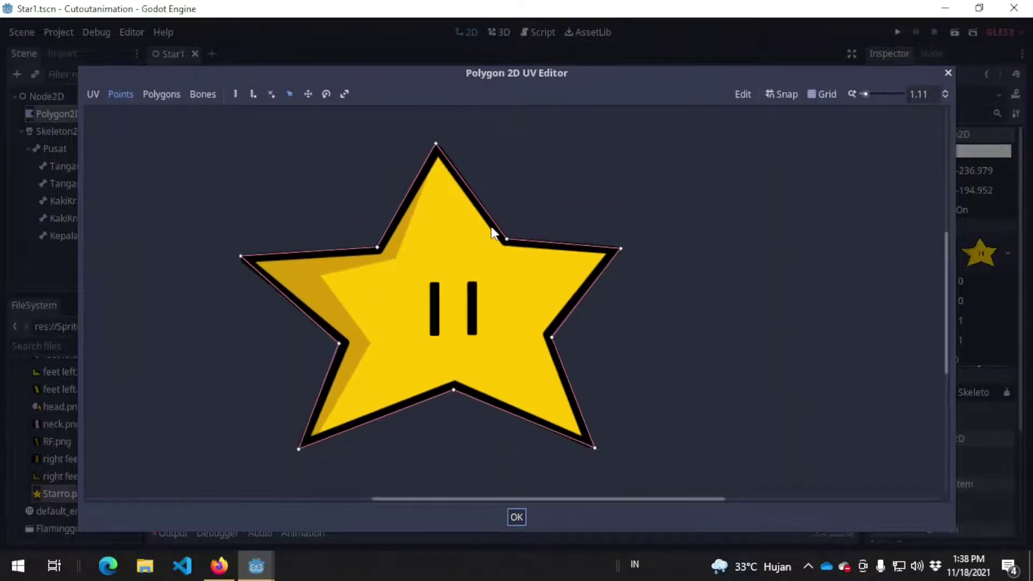
click(191, 95)
middle_drag(390, 217, 525, 300)
middle_drag(509, 258, 381, 194)
middle_drag(405, 228, 481, 263)
click(906, 119)
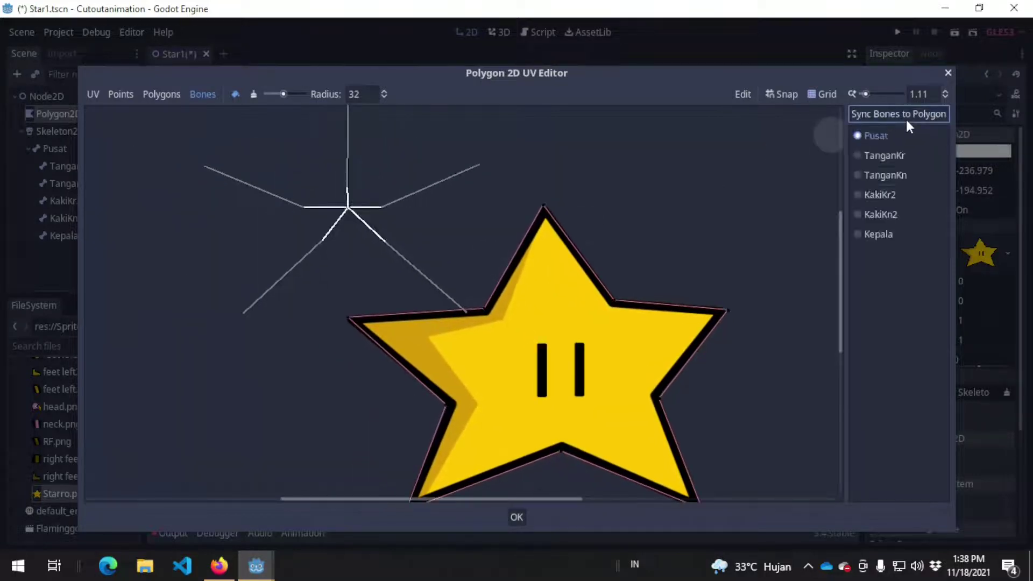
- Examine each synced bone from Pusat to Kepala and compare the bone layout with the star's tips
middle_drag(693, 198, 616, 212)
click(884, 155)
click(889, 175)
click(888, 195)
click(886, 214)
click(887, 233)
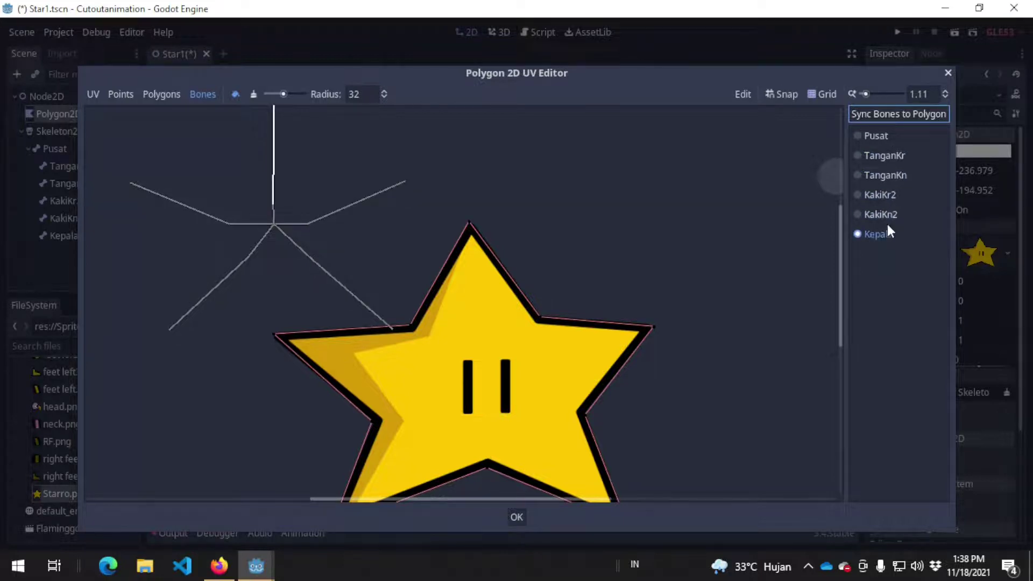
click(884, 214)
click(889, 194)
click(893, 175)
click(893, 142)
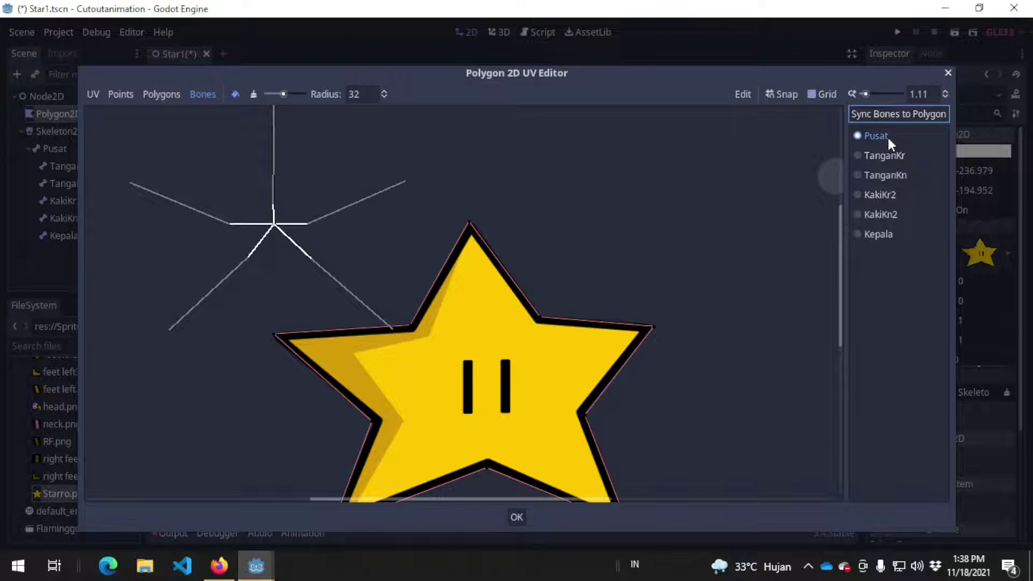
middle_drag(591, 257, 577, 210)
middle_drag(514, 228, 456, 182)
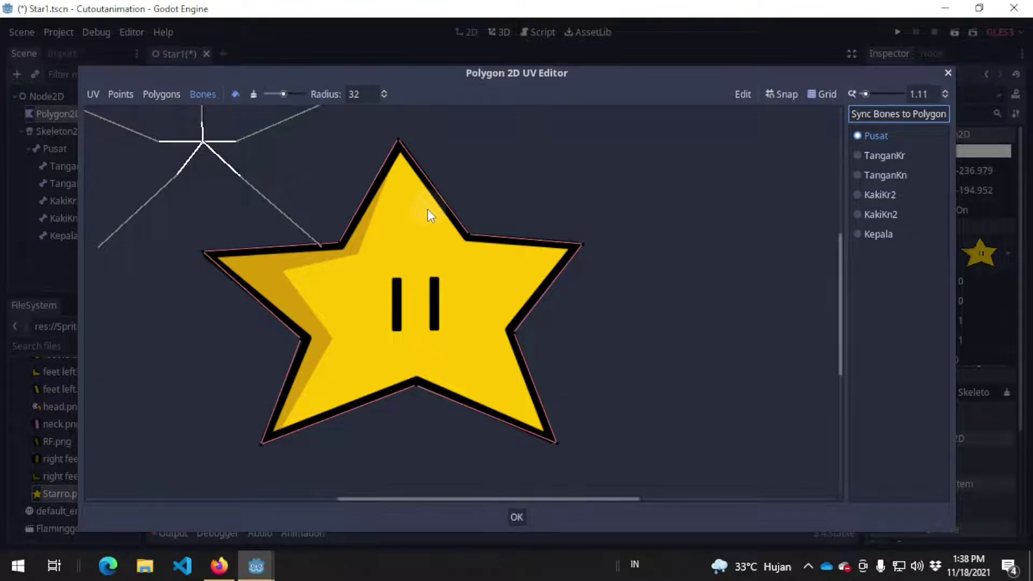
middle_drag(462, 209, 619, 263)
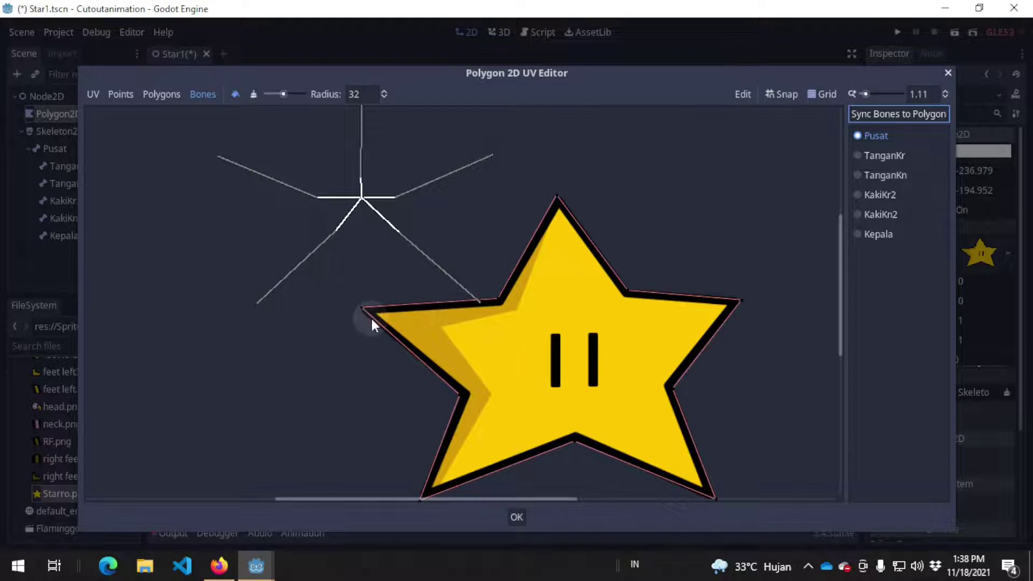
middle_drag(428, 219, 349, 250)
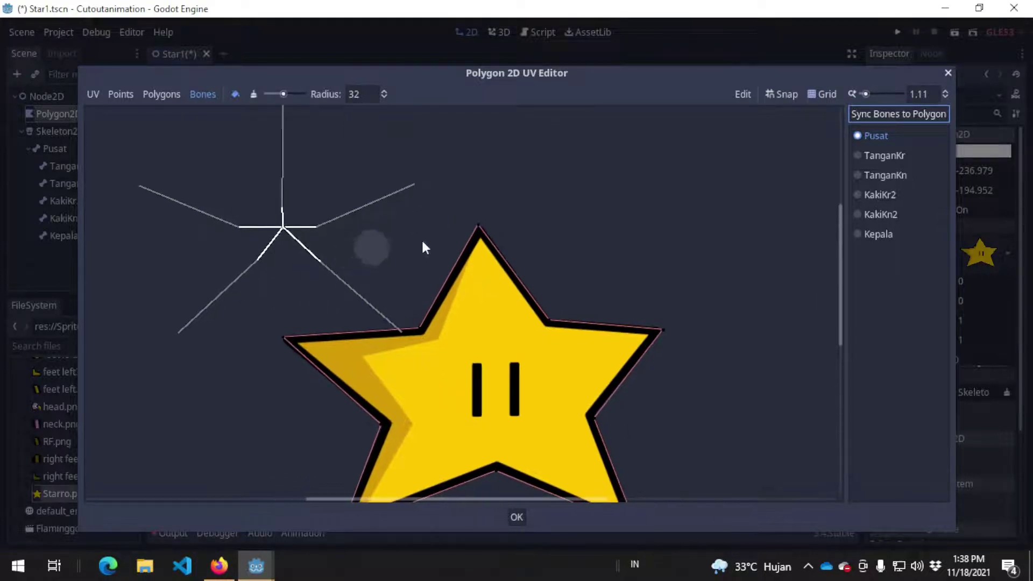
- Paint the Kepala bone's weights on the star's top tip and the two adjacent inner corners with brush radius 32
click(880, 234)
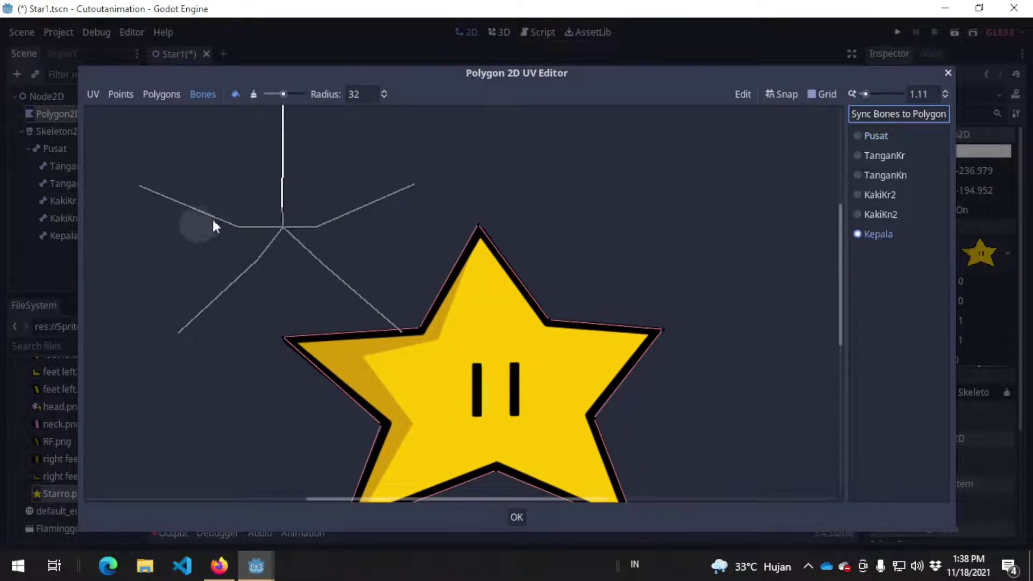
click(479, 223)
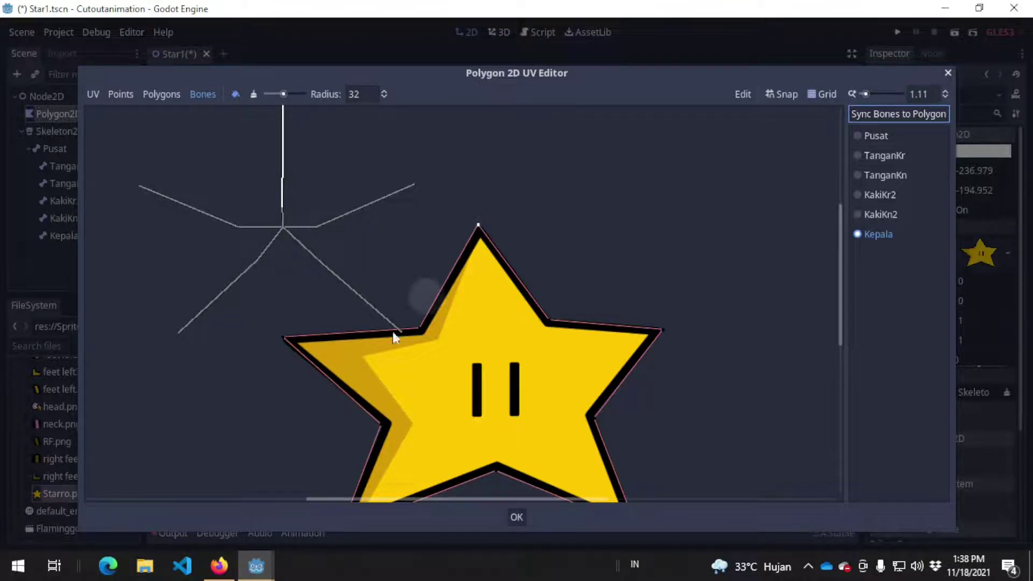
click(555, 321)
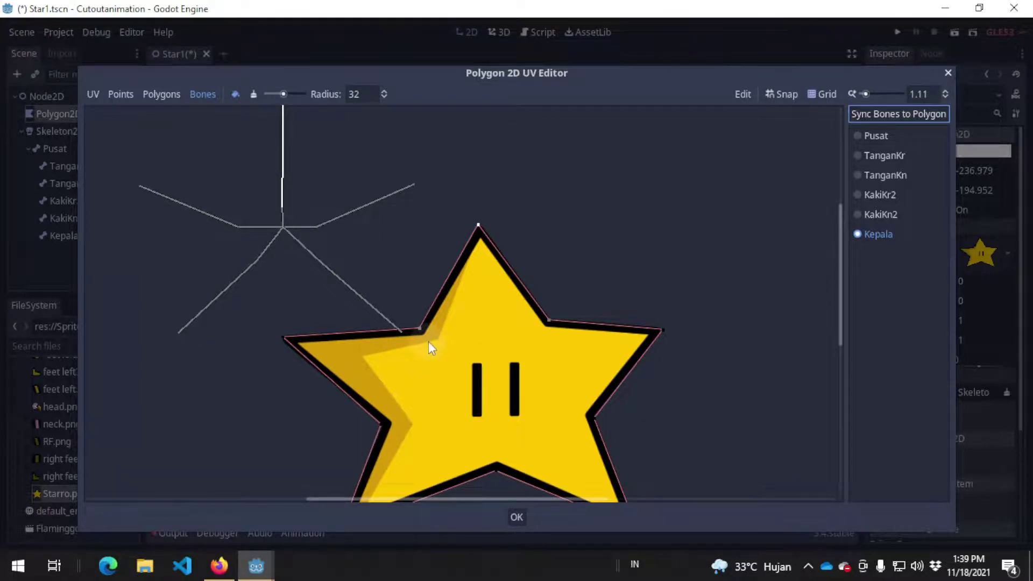
scroll(464, 323, down, 2)
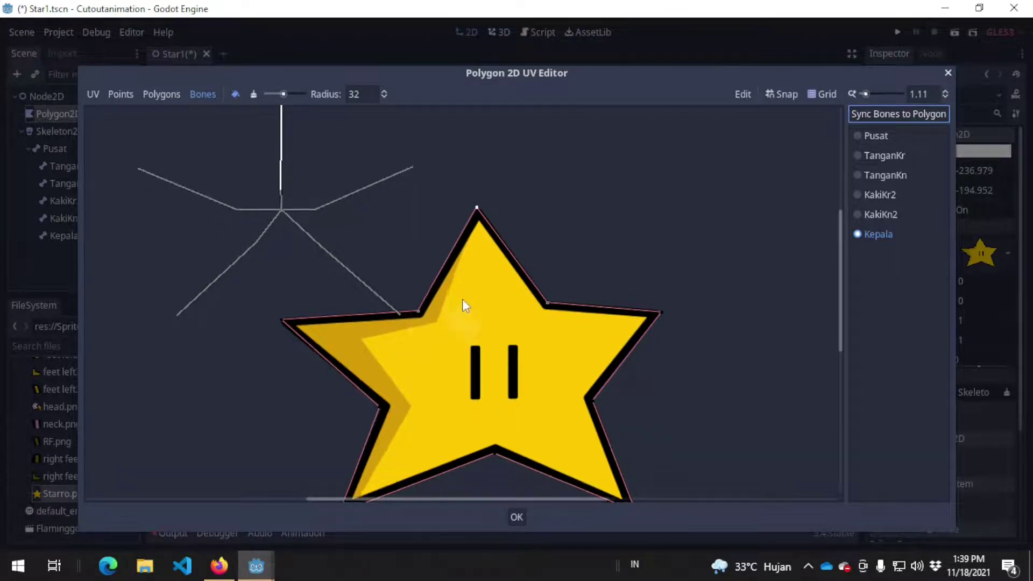
- Try brush radius 64 and full strength, painting Kepala's weight on the upper-right tip and erasing it
click(371, 93)
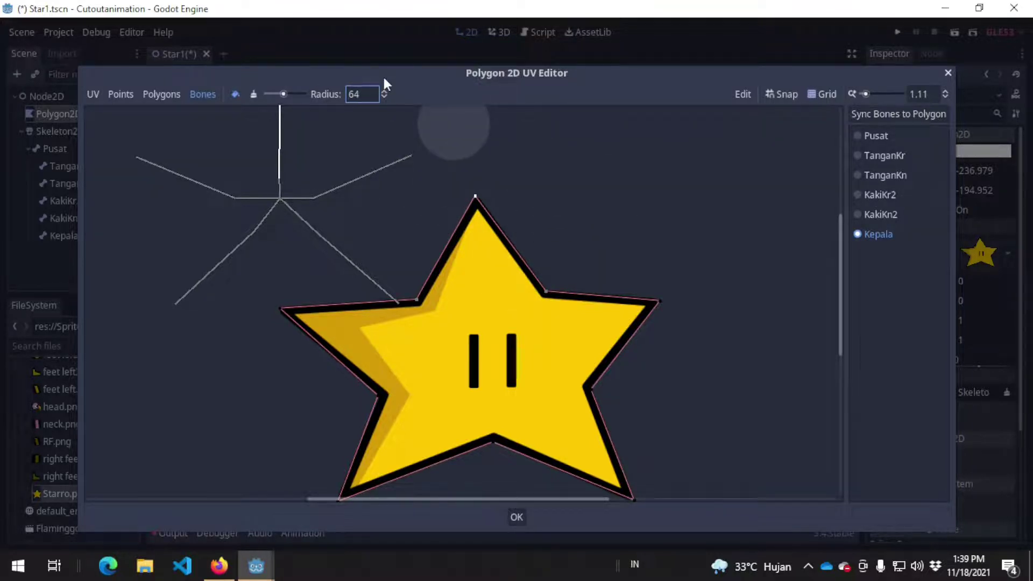
key(ctrl+z)
drag(282, 96, 293, 98)
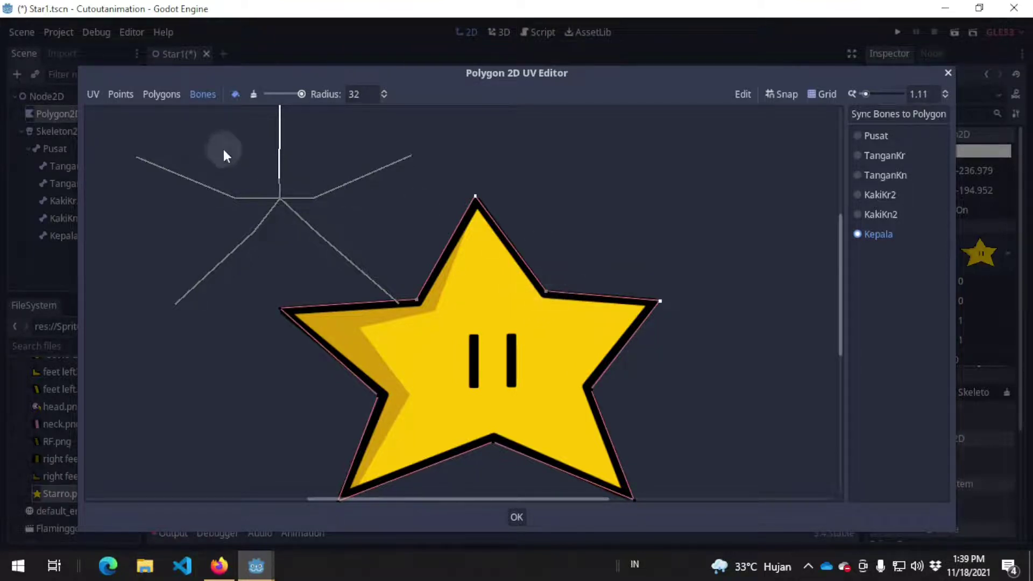
click(254, 93)
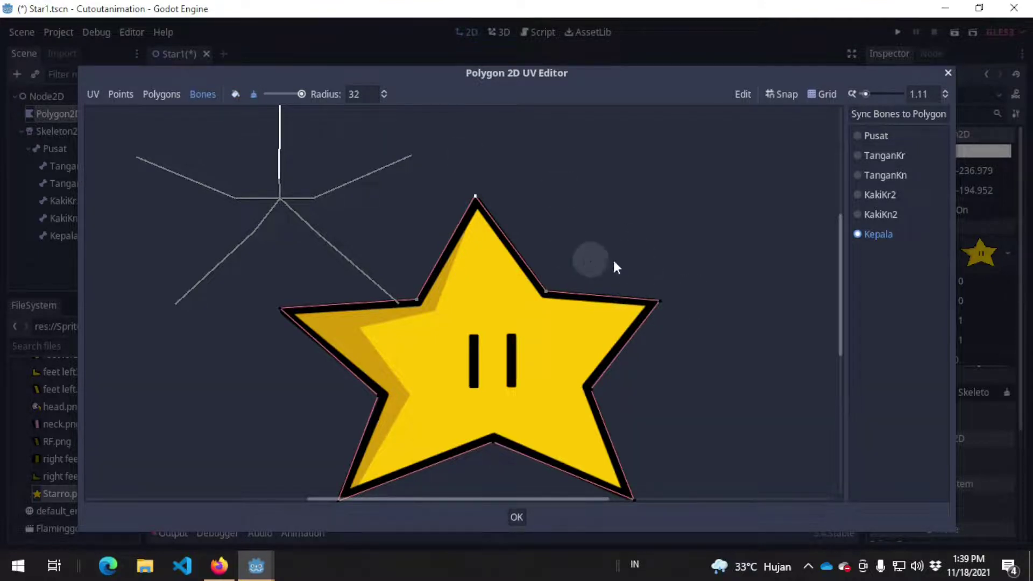
- Paint TanganKr's weights around the upper-left tip and TanganKn's around the upper-right tip, with lighter weights on adjacent inner corners
click(878, 156)
click(234, 94)
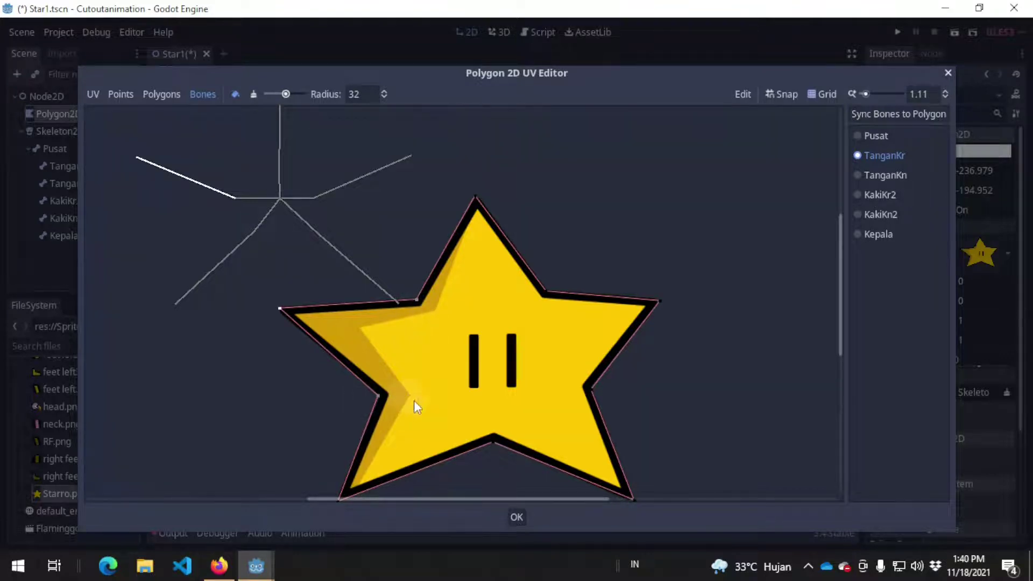
click(895, 176)
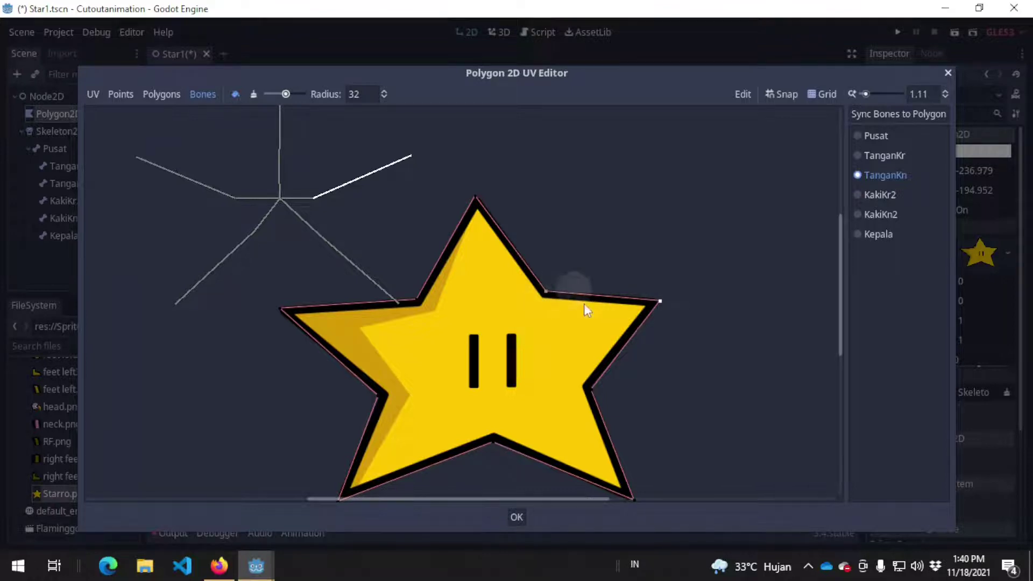
- Paint KakiKr2's weights on the lower-left tip and its adjacent inner corners, and KakiKn2's on the lower-right tip
click(901, 194)
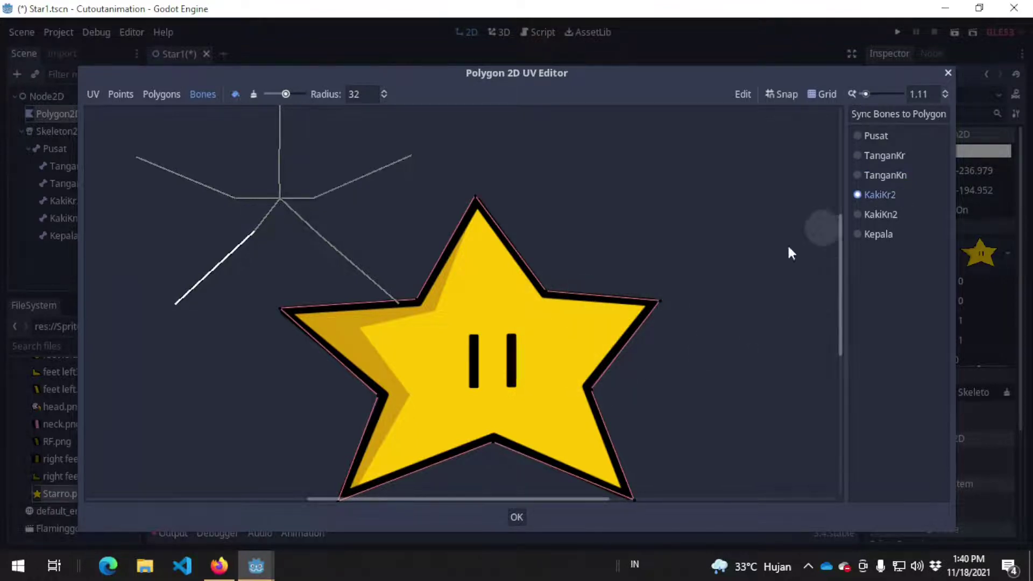
scroll(588, 307, down, 2)
click(368, 413)
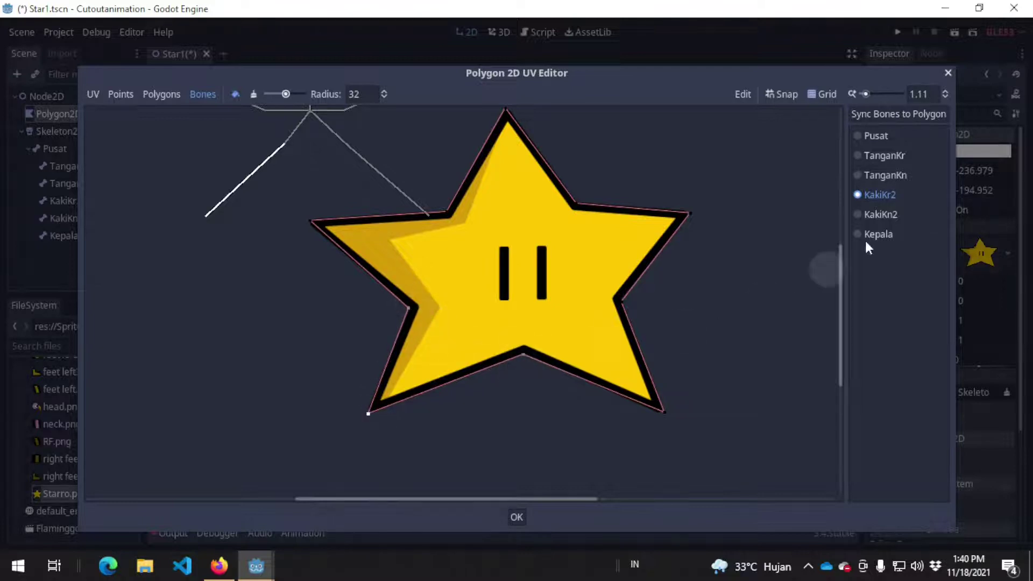
click(880, 215)
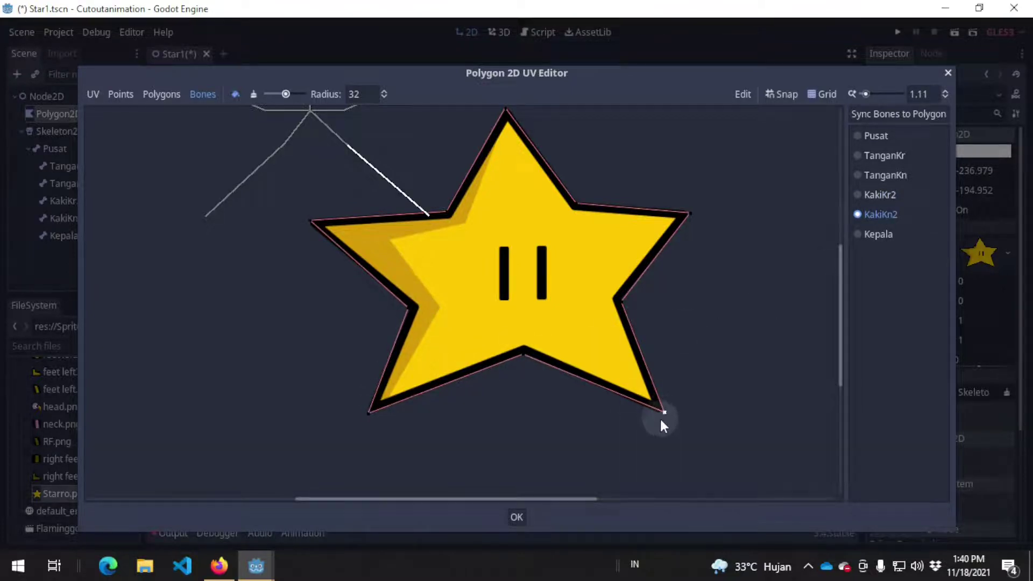
middle_drag(663, 331, 565, 342)
- Check the Kepala bone's painted weights, close the UV editor and save the scene
click(874, 234)
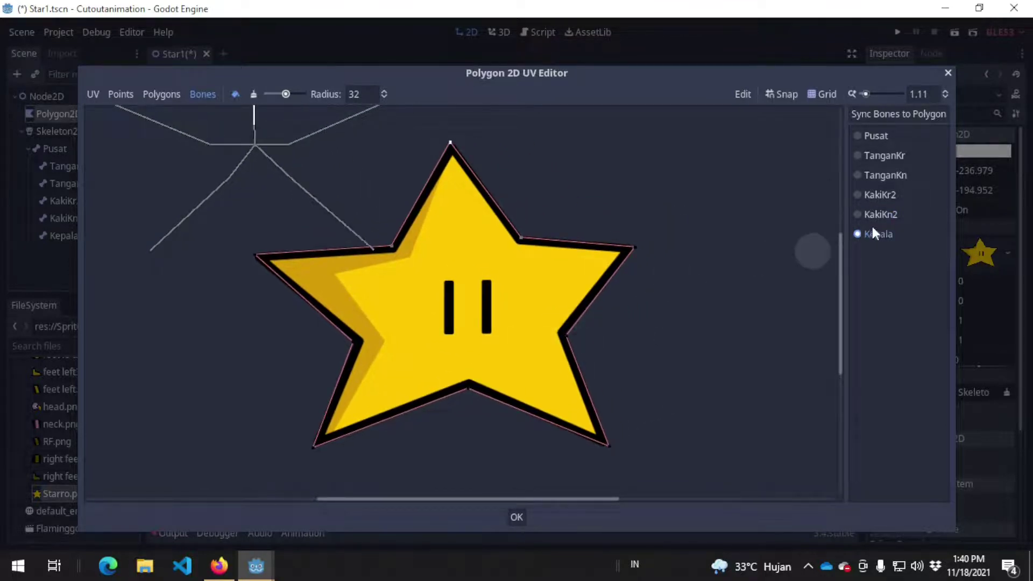
middle_drag(519, 224, 564, 245)
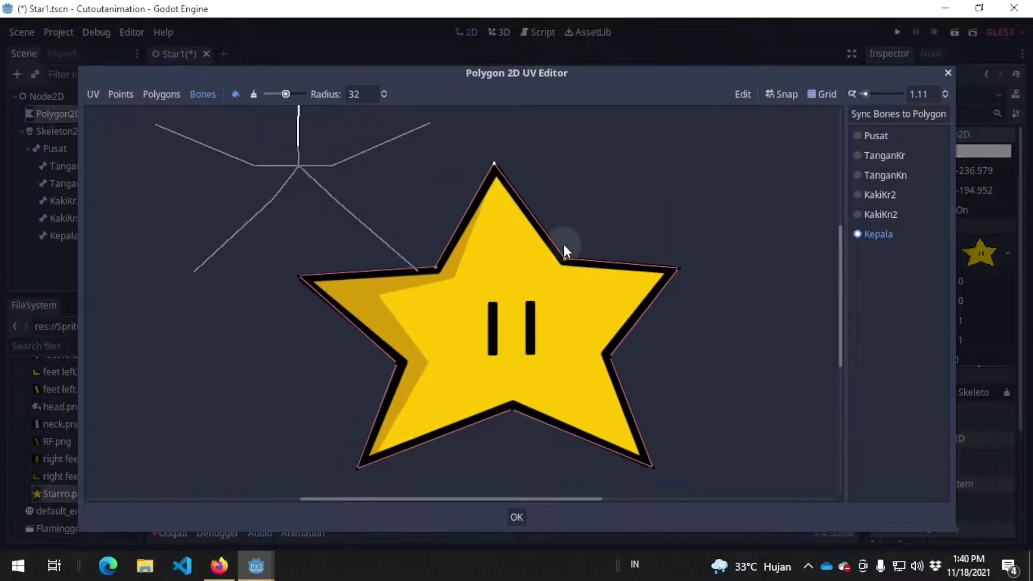
click(513, 515)
key(ctrl+s)
- Test the rig by rotating the TanganKn bone slightly, rotating and moving the Kepala bone, and saving the scene
click(76, 183)
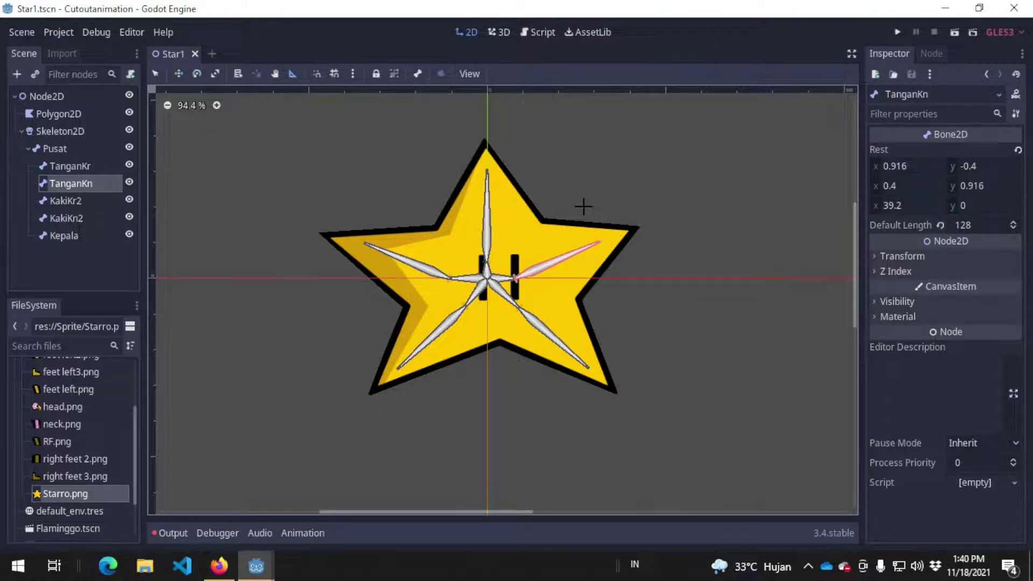
mouse_move(599, 242)
mouse_down()
mouse_move(572, 202)
mouse_move(629, 284)
mouse_move(625, 245)
mouse_move(560, 200)
mouse_move(595, 287)
mouse_move(584, 241)
mouse_move(550, 188)
mouse_move(604, 274)
mouse_move(561, 198)
mouse_move(605, 258)
mouse_move(580, 203)
mouse_move(618, 285)
mouse_move(606, 215)
mouse_move(623, 281)
mouse_move(587, 212)
mouse_move(616, 312)
mouse_move(575, 213)
mouse_move(538, 283)
mouse_move(586, 208)
mouse_move(605, 250)
mouse_move(596, 247)
mouse_up()
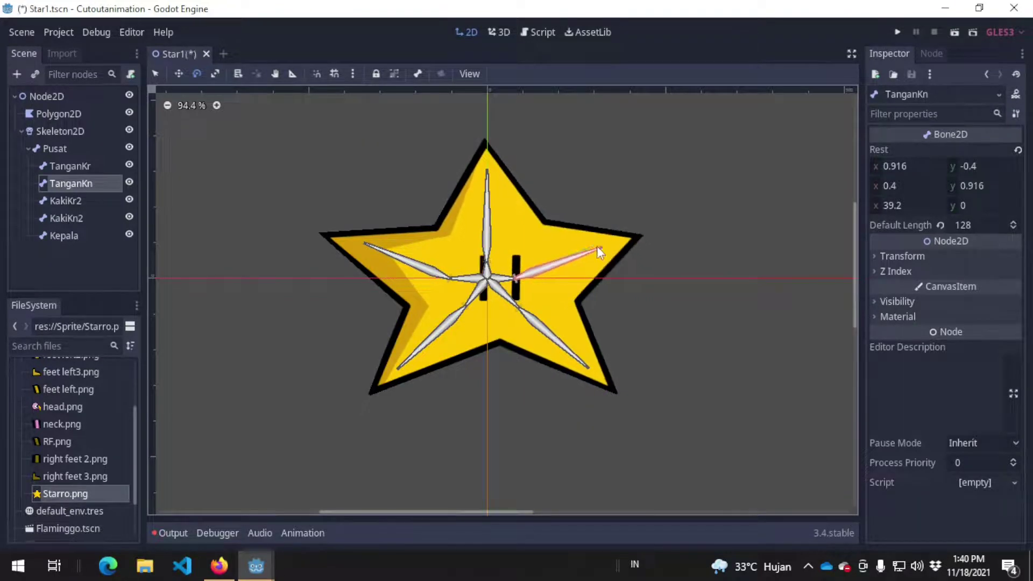
click(64, 237)
mouse_move(487, 177)
mouse_down()
mouse_move(480, 183)
mouse_move(572, 212)
mouse_move(452, 166)
mouse_move(511, 179)
mouse_move(504, 185)
mouse_up()
key(w)
mouse_move(494, 225)
mouse_down()
mouse_move(481, 200)
mouse_move(500, 198)
mouse_move(497, 217)
mouse_up()
key(ctrl+s)
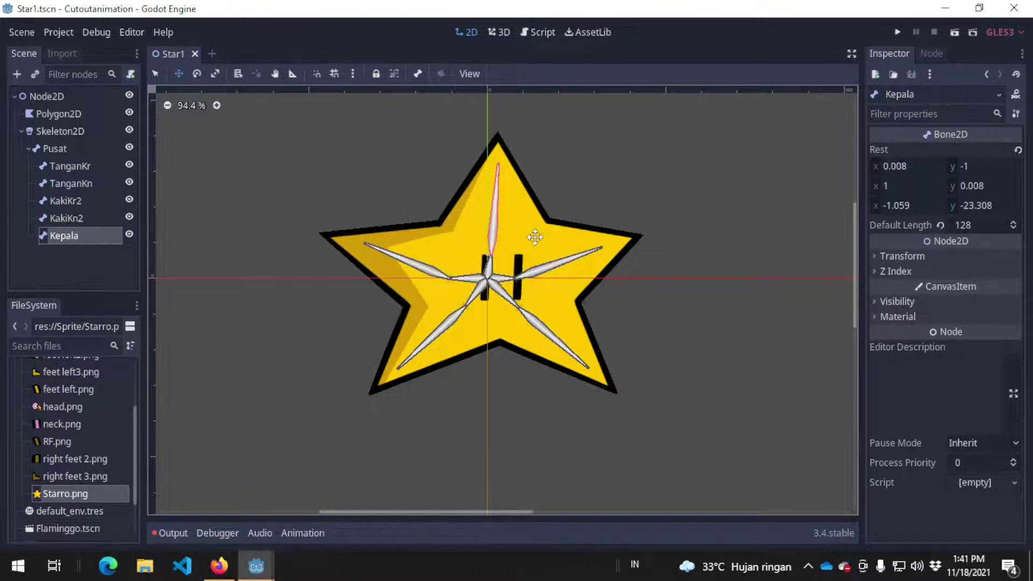
- Reset the Skeleton2D's bones to their rest pose and save the scene
click(99, 133)
click(524, 74)
click(530, 122)
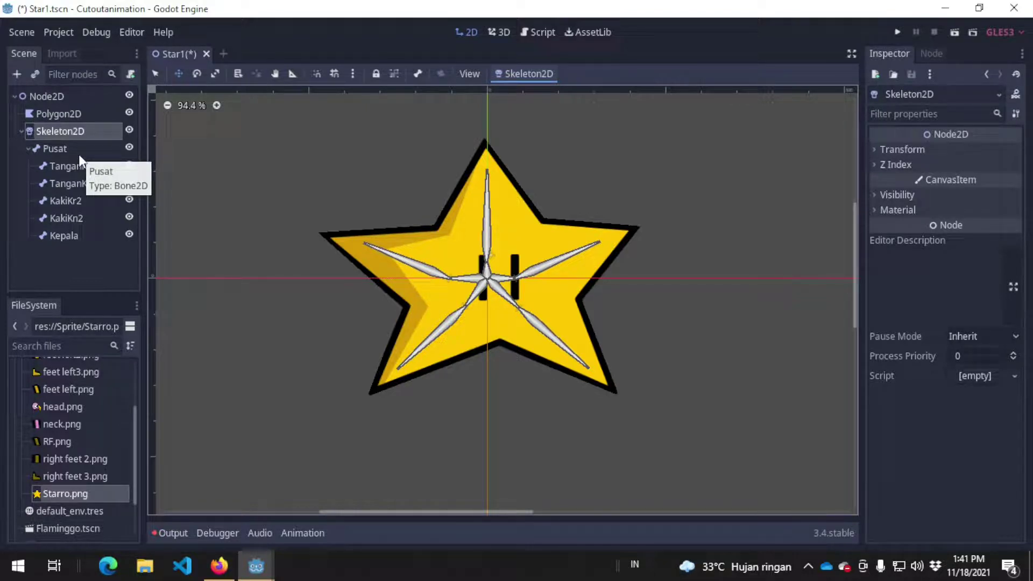
key(ctrl+s)
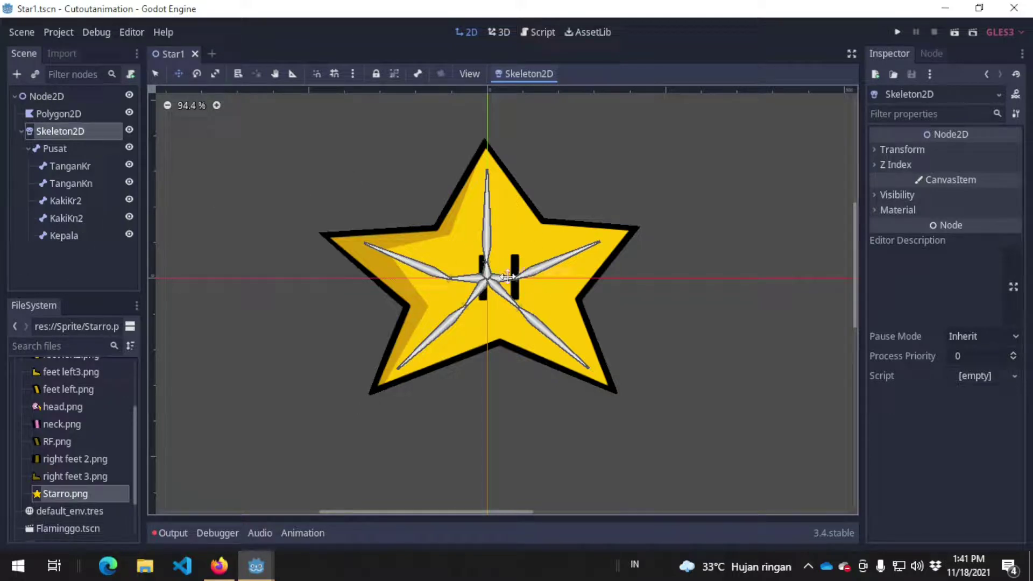
- Add four internal vertices around the star's eyes in the Polygon2D's UV editor and check them against the bone weights
click(94, 113)
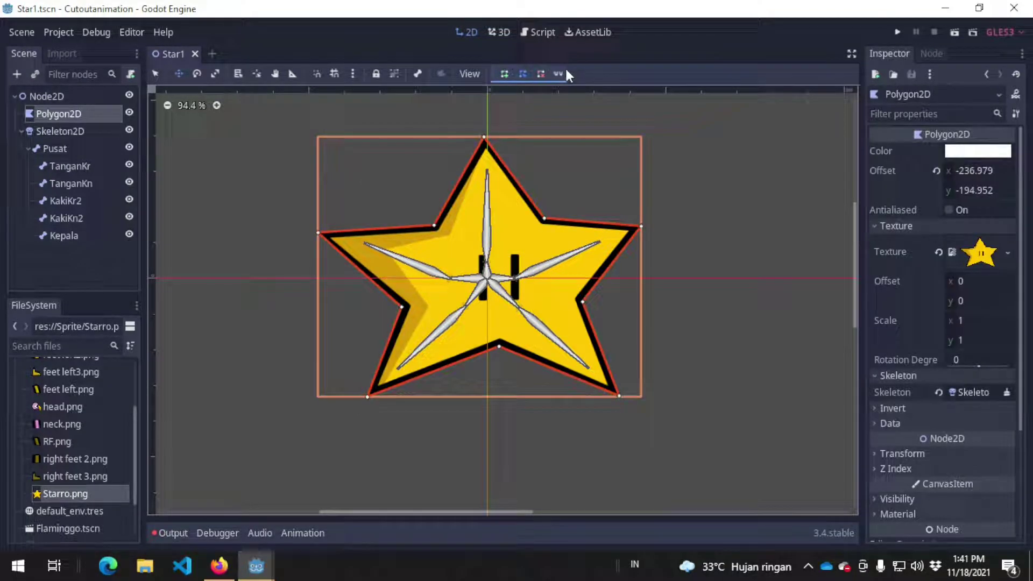
click(565, 75)
middle_drag(557, 283, 576, 311)
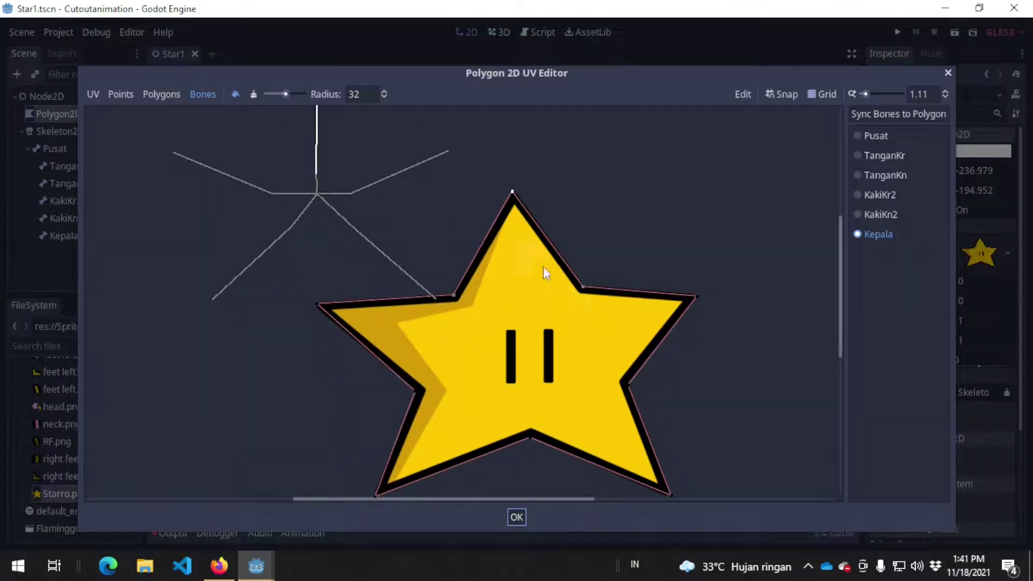
middle_drag(483, 388, 453, 303)
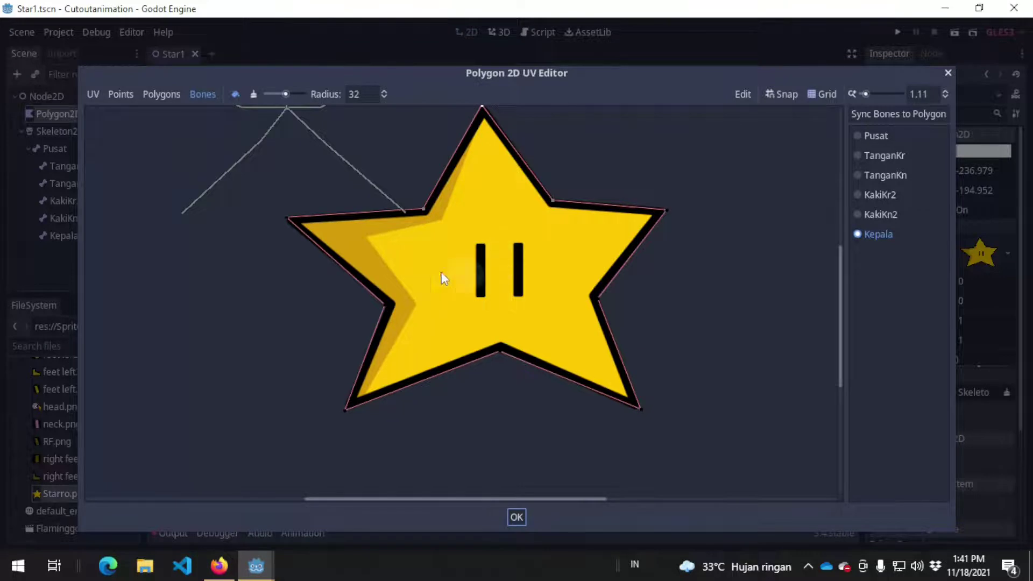
click(122, 94)
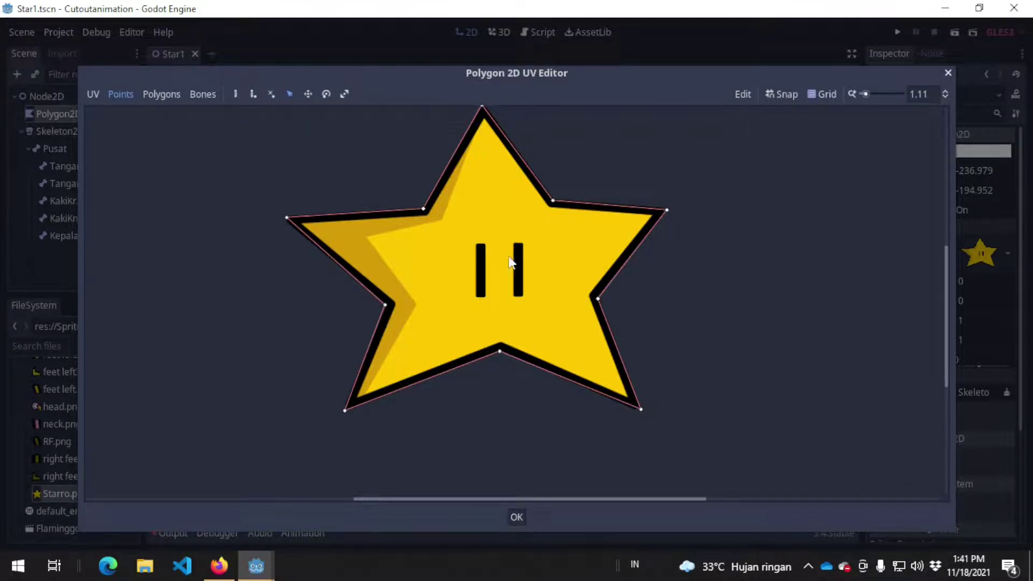
click(253, 94)
click(447, 234)
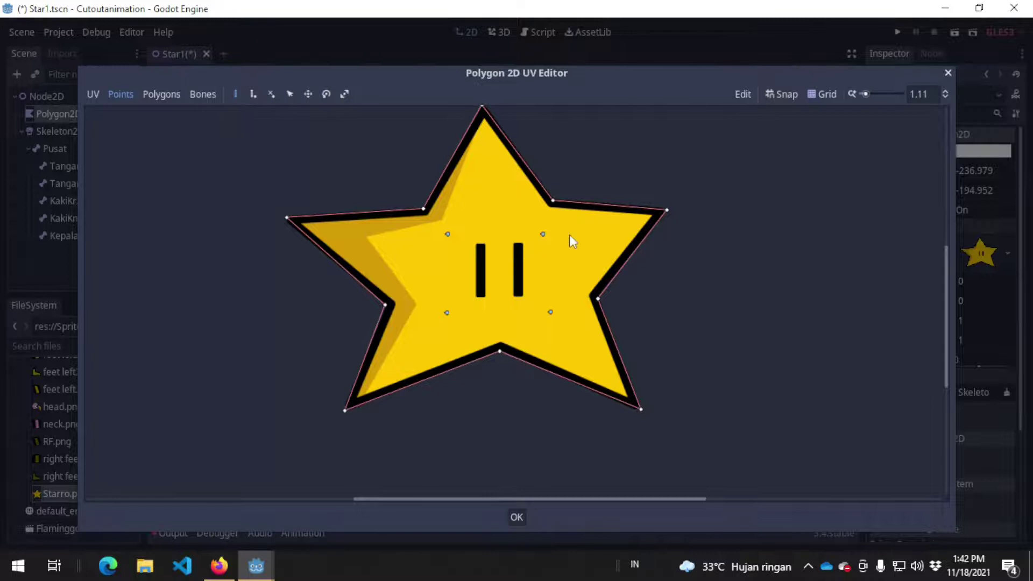
click(203, 94)
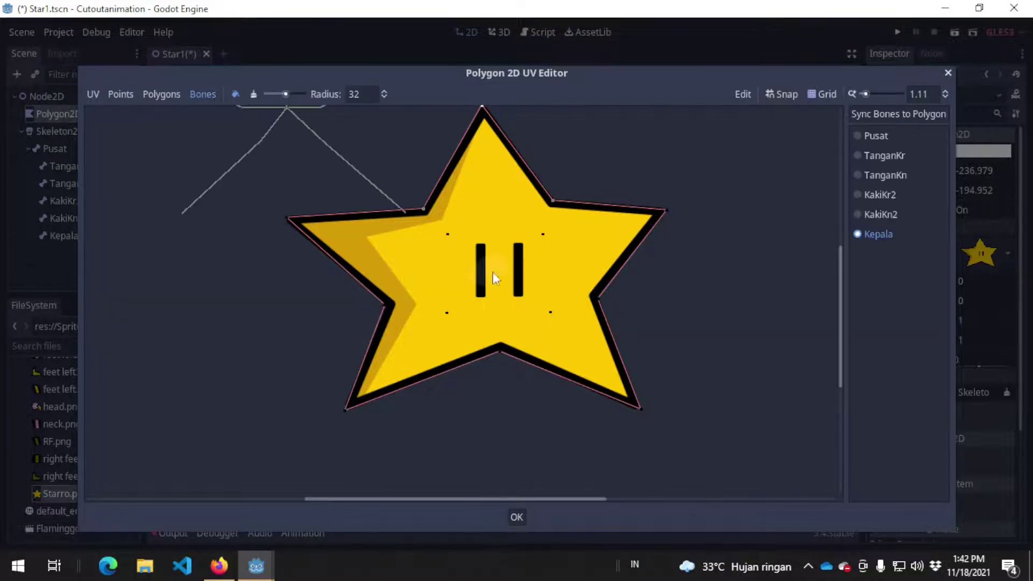
middle_drag(494, 219, 529, 270)
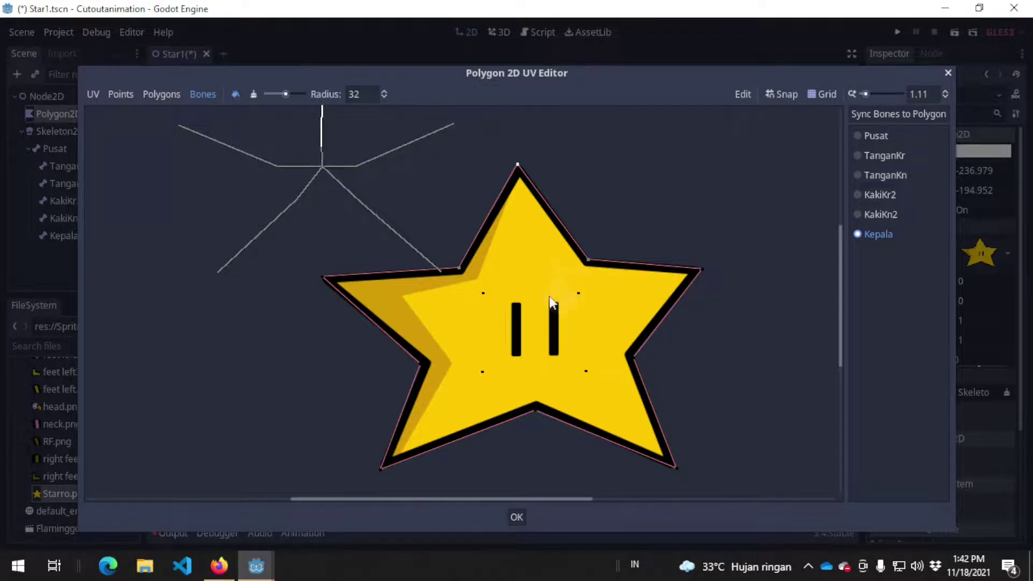
- Create triangles joining the upper-left inner corner and upper-left internal vertex to the star's upper-left tip and to its top tip
click(162, 96)
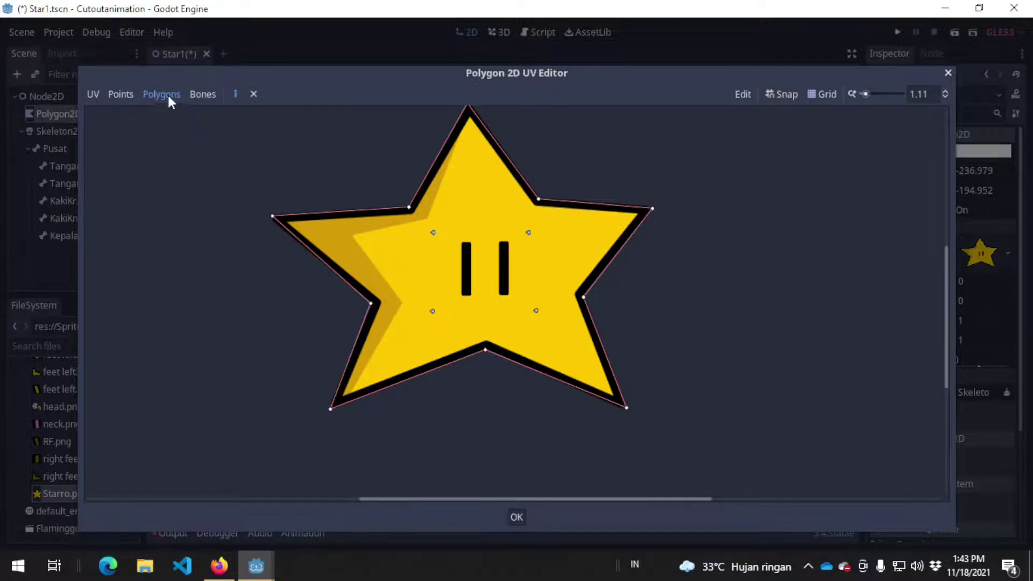
click(272, 215)
click(409, 207)
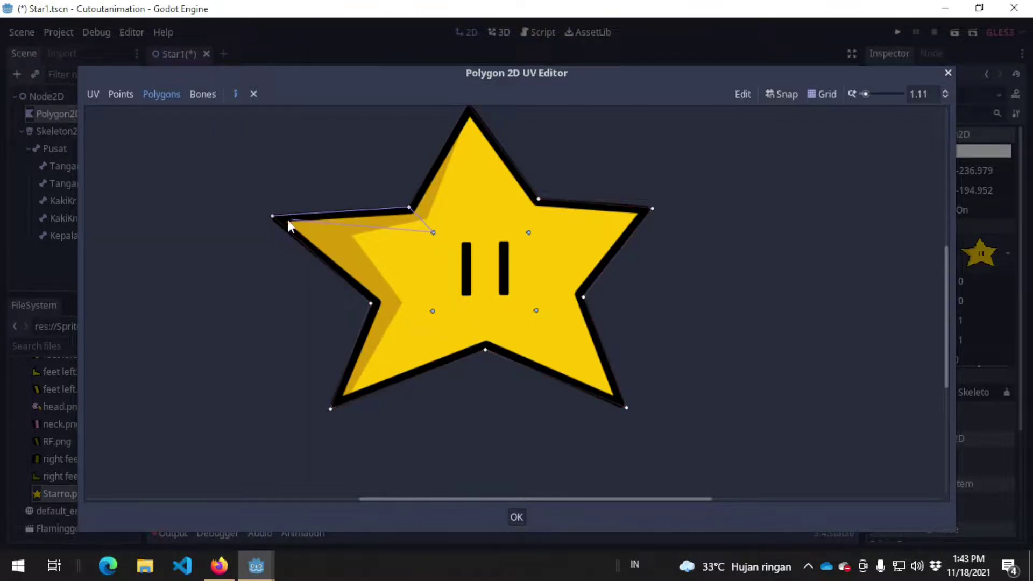
click(273, 216)
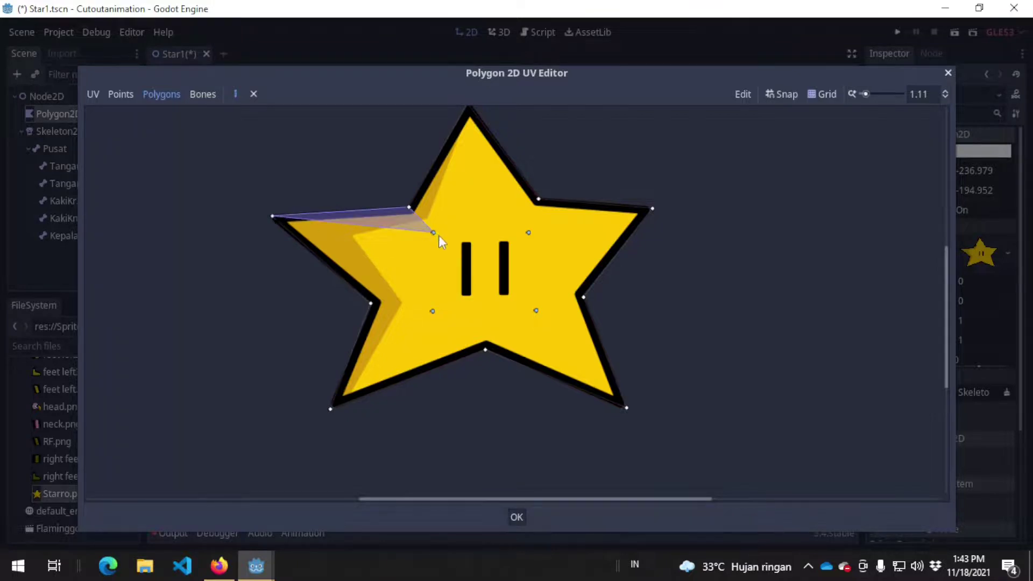
scroll(435, 232, up, 3)
click(435, 181)
click(377, 284)
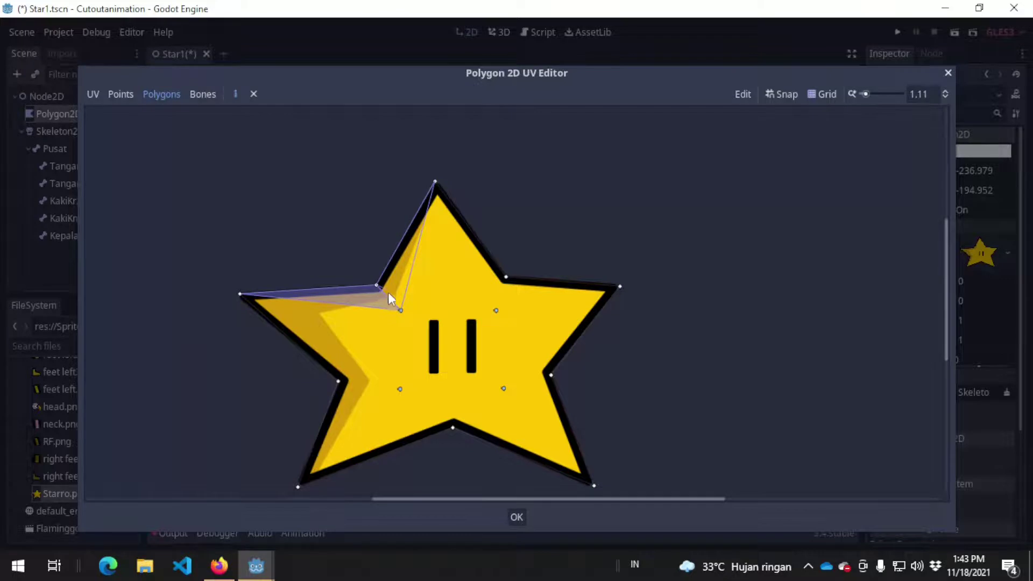
click(400, 310)
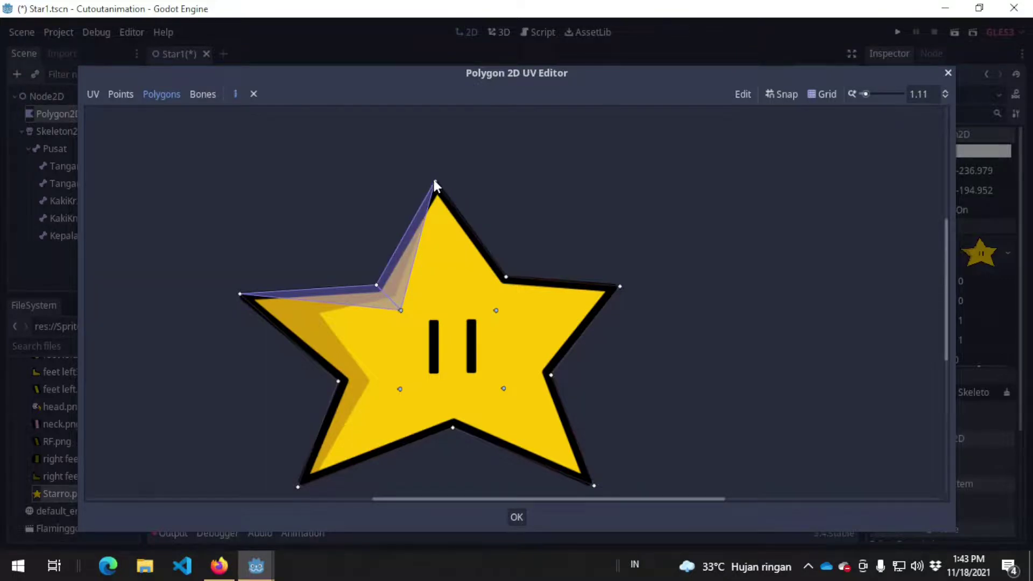
- Create triangles from the top tip to the two upper internal vertices, and to the upper-right internal vertex and inner corner
click(401, 309)
click(495, 310)
click(435, 180)
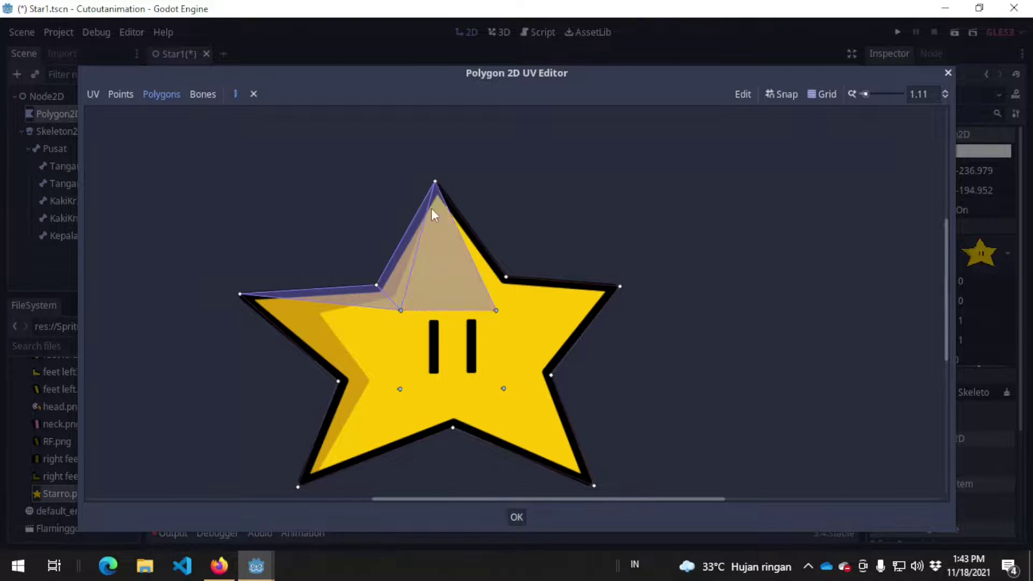
click(506, 277)
click(435, 181)
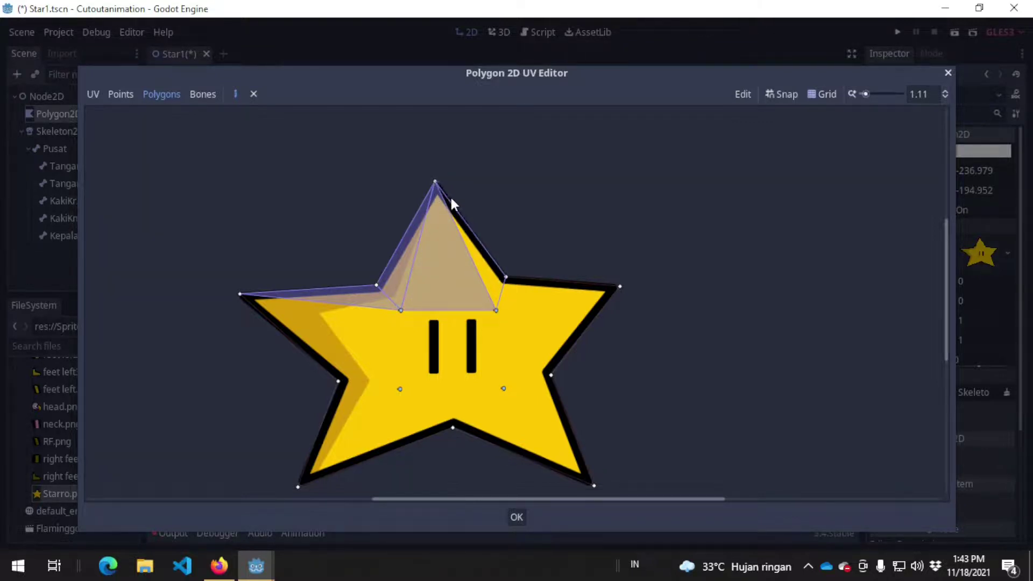
- Cover the upper-right tip with two triangles joining the upper-right internal vertex to the upper-right and right inner corners
click(495, 310)
click(506, 277)
click(620, 286)
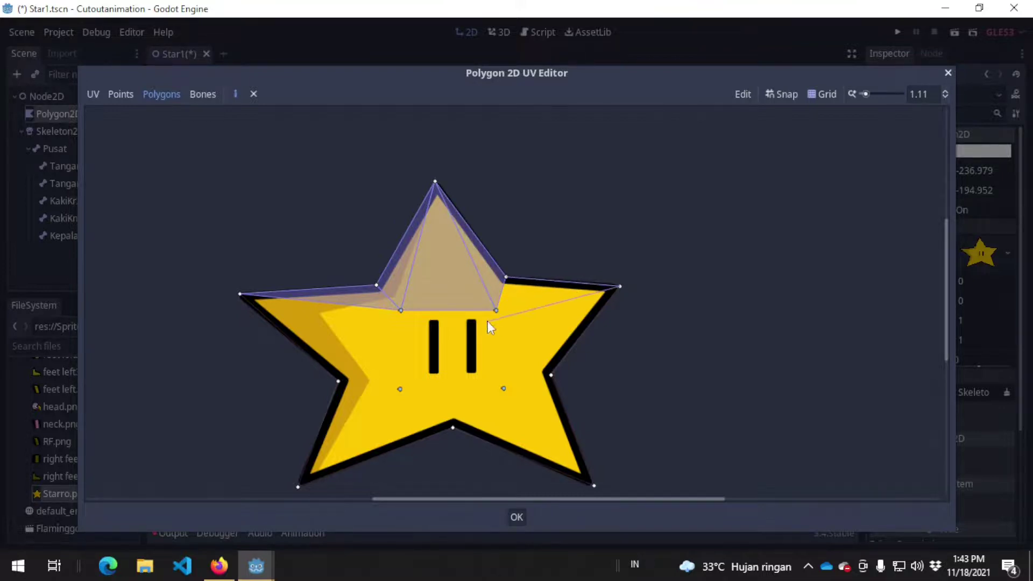
click(505, 276)
middle_drag(568, 273, 525, 171)
click(575, 186)
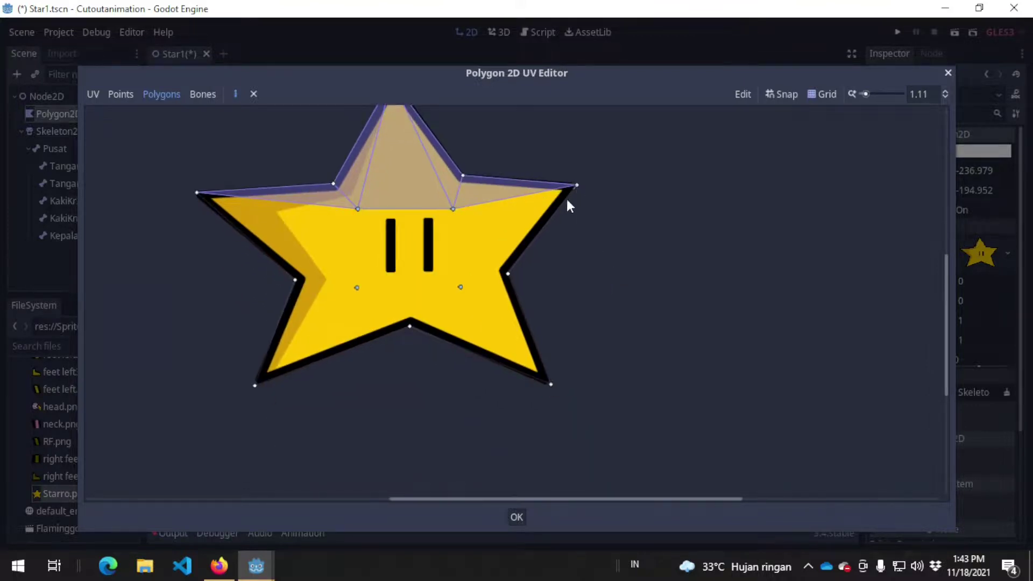
click(507, 275)
click(453, 209)
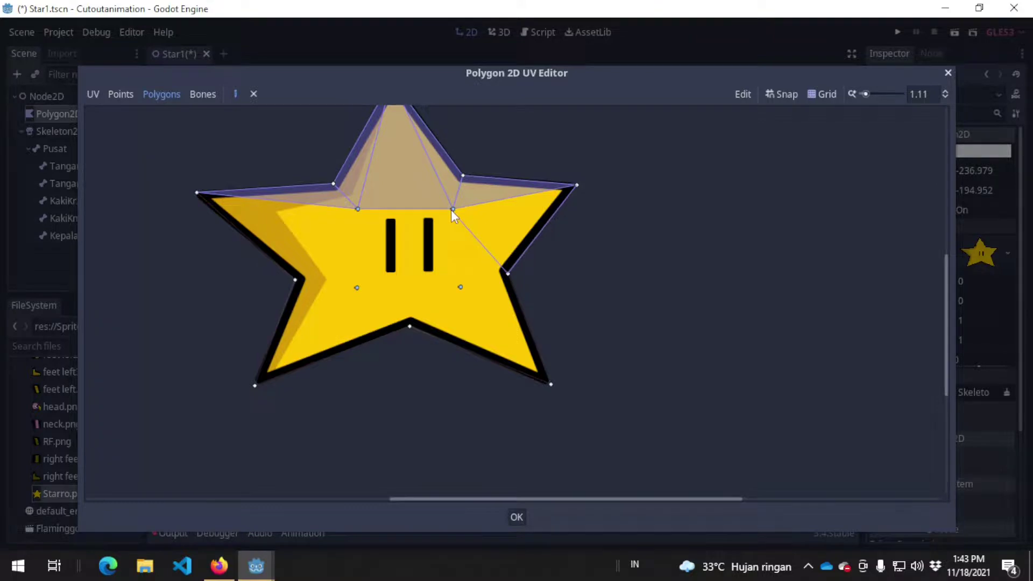
click(576, 186)
- Cover the lower-right tip with two triangles joining the lower-right internal vertex to the right and bottom inner corners
click(507, 274)
click(551, 384)
click(460, 287)
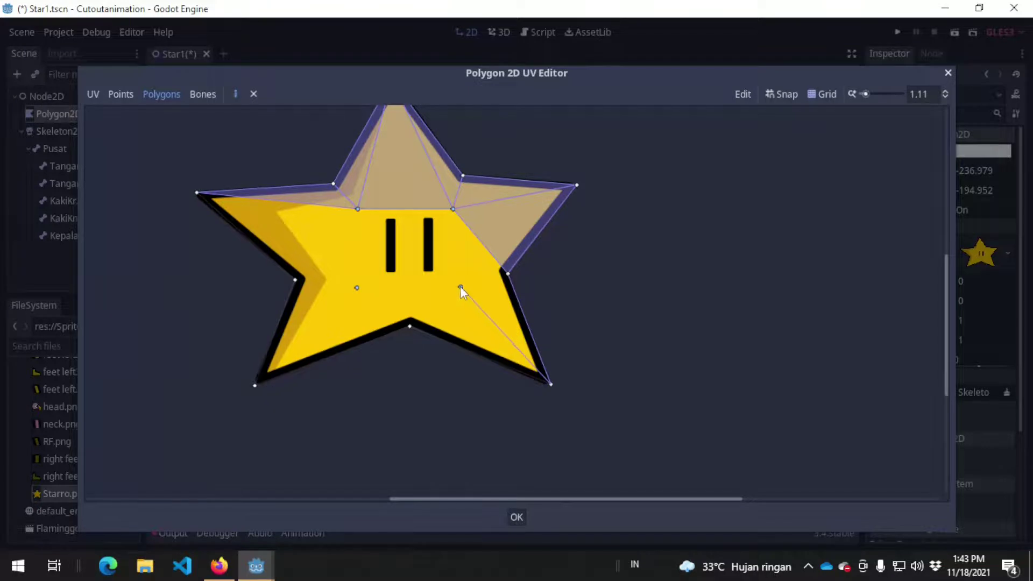
click(507, 273)
double_click(461, 288)
click(509, 296)
click(460, 288)
click(551, 384)
click(410, 326)
click(461, 288)
- Cover the lower-left tip with two triangles joining the lower-left internal vertex to the bottom and left inner corners
click(410, 326)
click(356, 288)
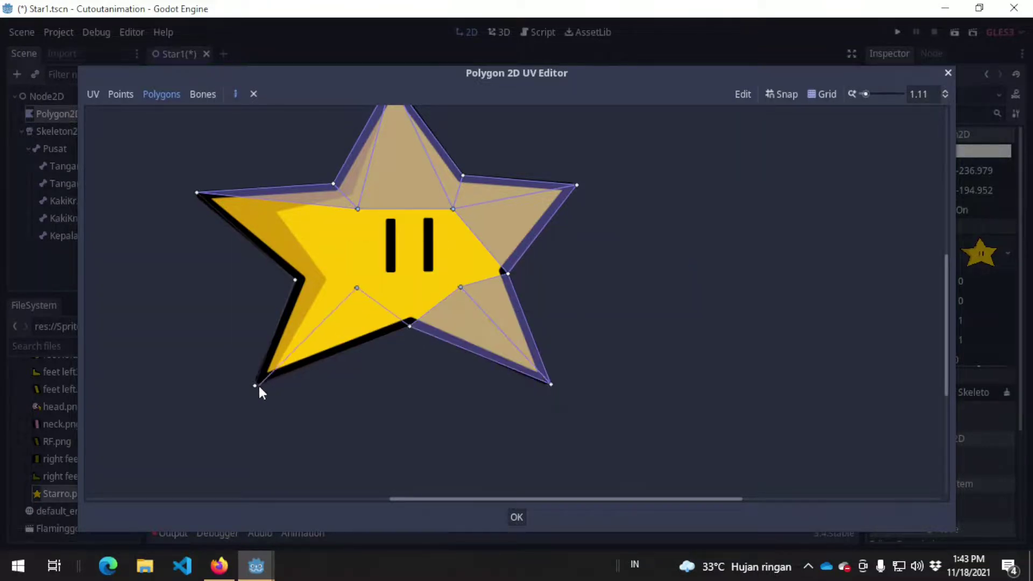
click(255, 385)
click(410, 326)
click(255, 385)
click(296, 281)
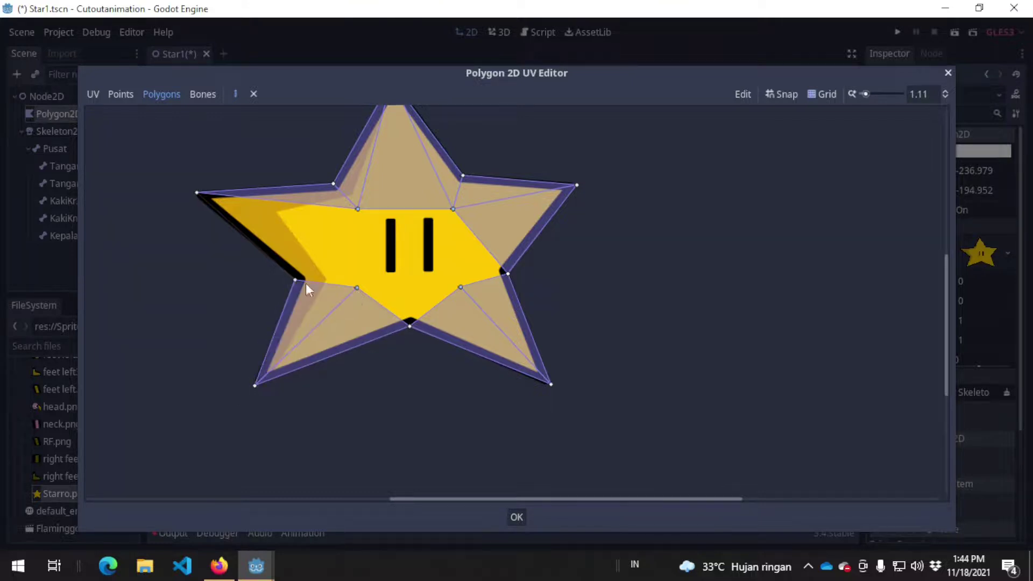
- Fill the rest of the upper-left arm with two triangles split from its tip to the lower-left internal vertex
click(196, 192)
click(357, 288)
click(295, 280)
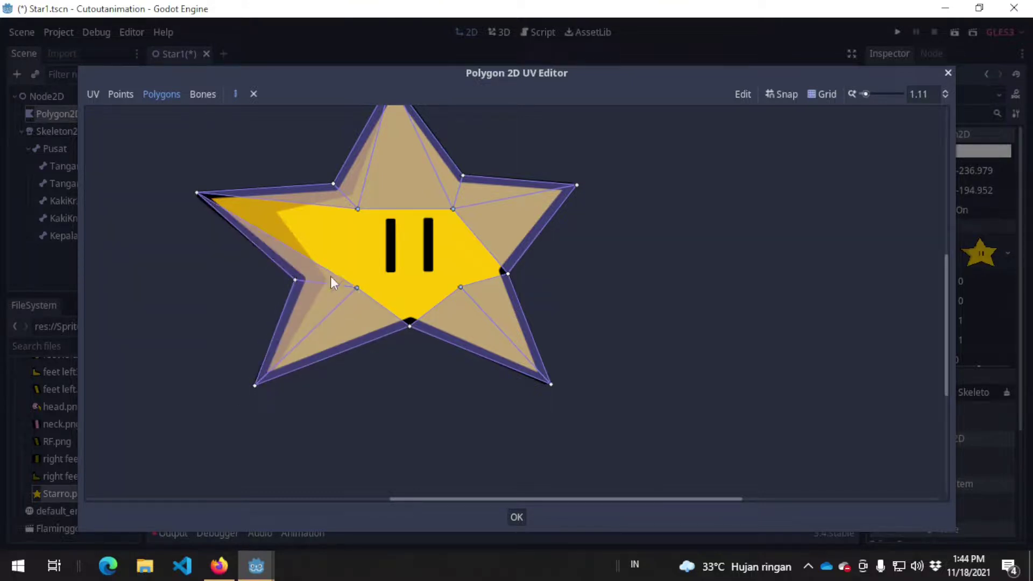
click(355, 288)
- Create triangles joining the two right internal vertices to the right inner corner and the two lower ones to the bottom inner corner
click(453, 209)
click(508, 275)
click(461, 288)
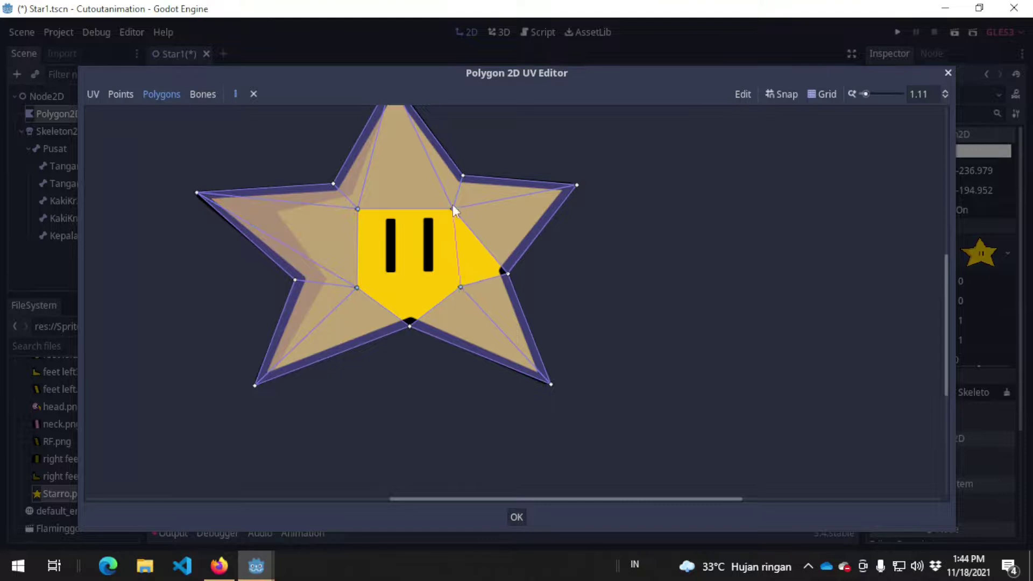
click(453, 209)
click(461, 287)
click(357, 288)
click(410, 325)
click(461, 288)
- Fill the central area around the eyes with two triangles split from the upper-left to the lower-right internal vertex
click(357, 287)
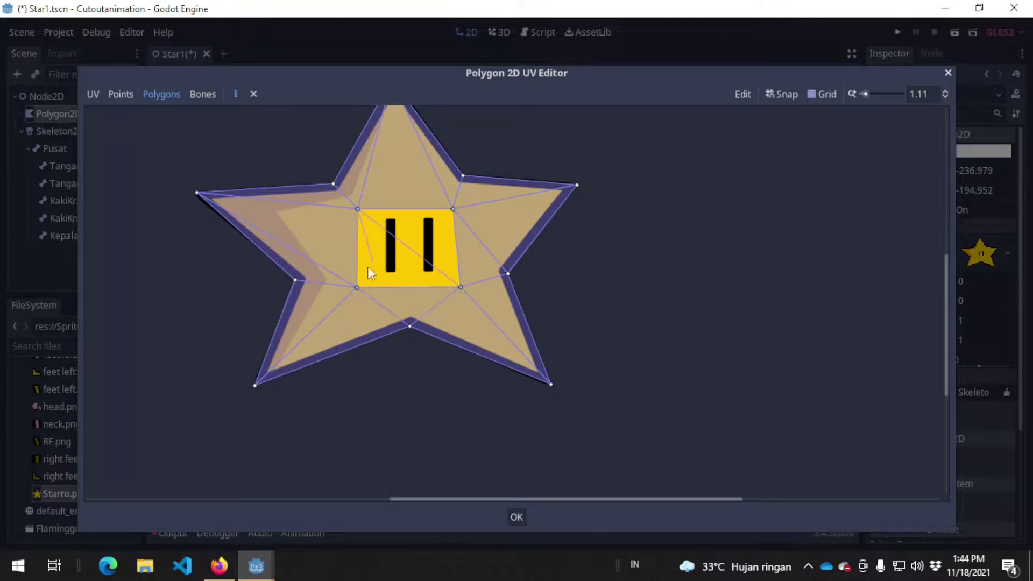
click(357, 210)
click(461, 288)
click(453, 209)
click(460, 287)
middle_drag(493, 215, 555, 259)
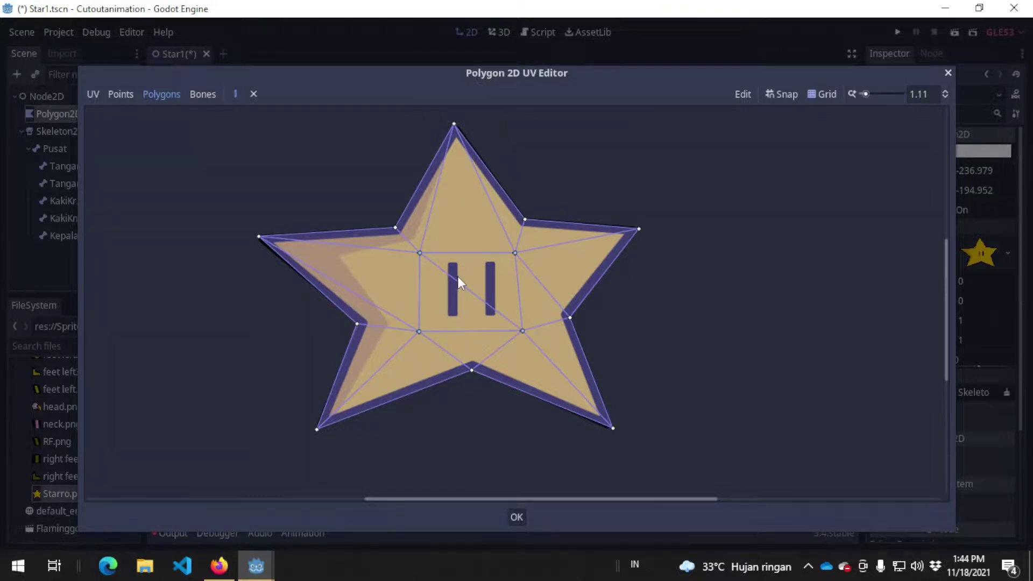
- Replace the upper-left arm's two lower triangles with ones split from the upper-left internal vertex to the left inner corner
scroll(511, 287, down, 1)
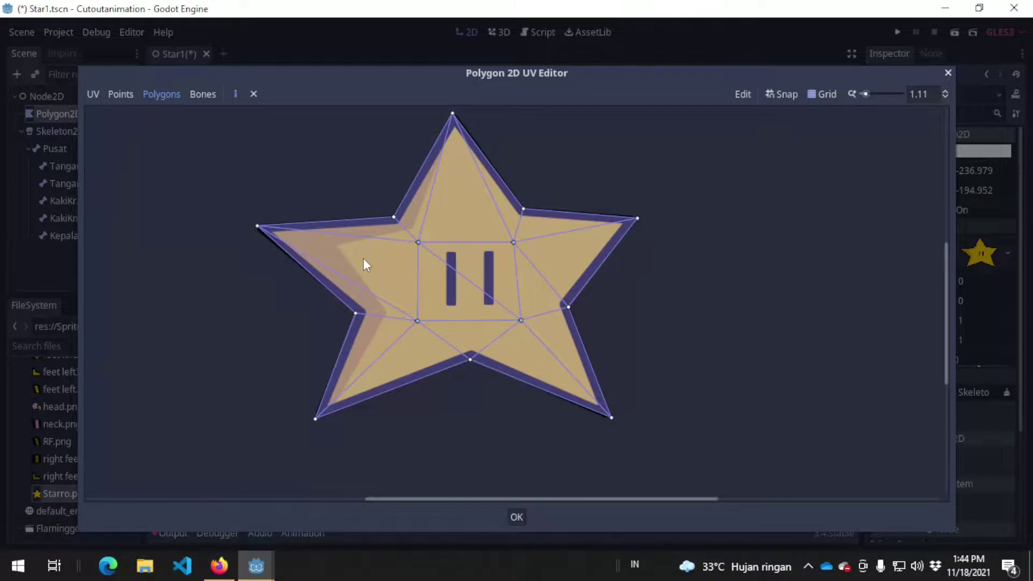
click(254, 94)
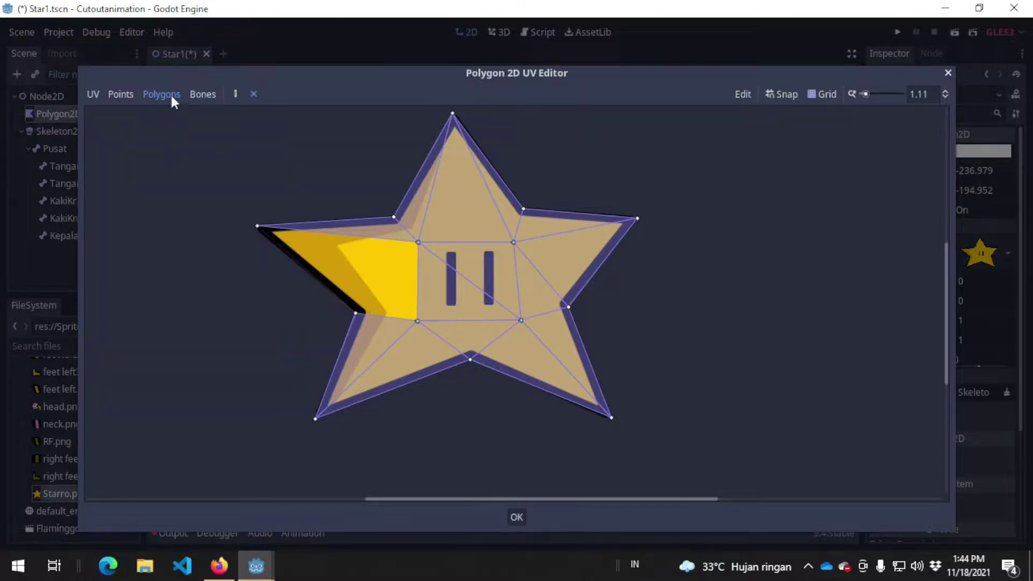
click(417, 242)
click(417, 244)
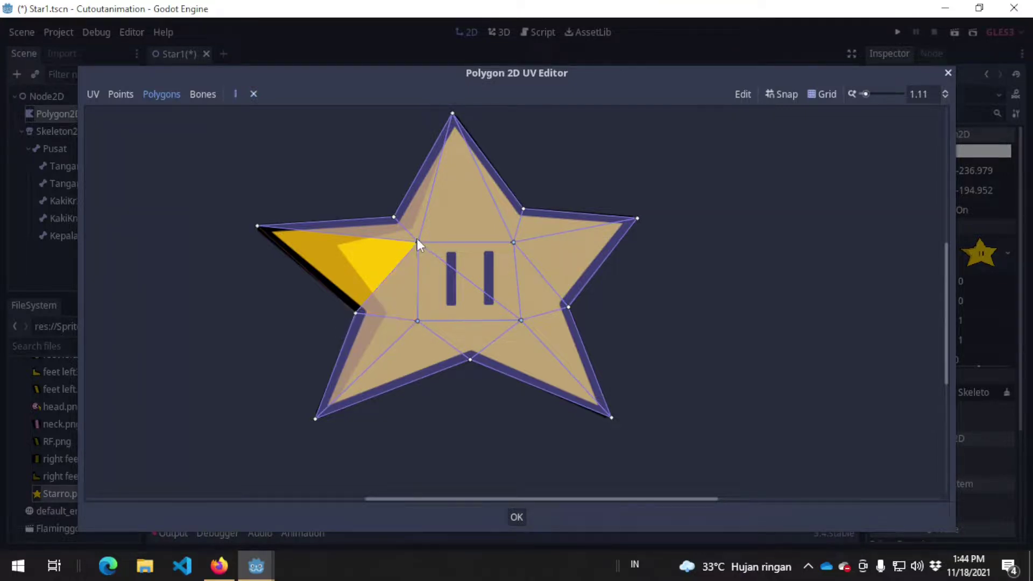
click(257, 226)
click(419, 242)
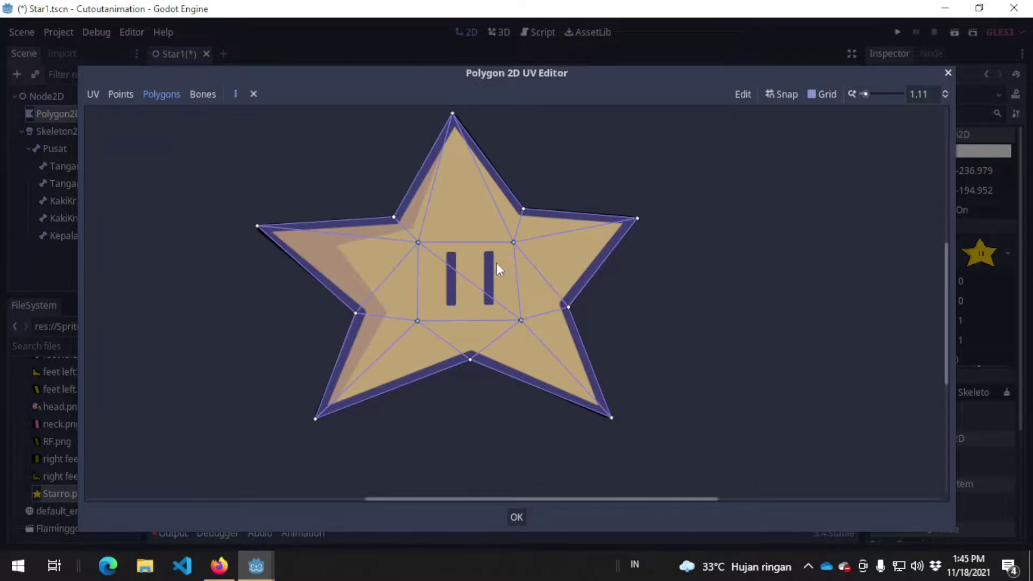
- Inspect the Kepala bone's weights on the star's retriangulated mesh and close the UV editor
mouse_move(504, 230)
middle_down()
mouse_move(516, 266)
mouse_move(503, 237)
middle_up()
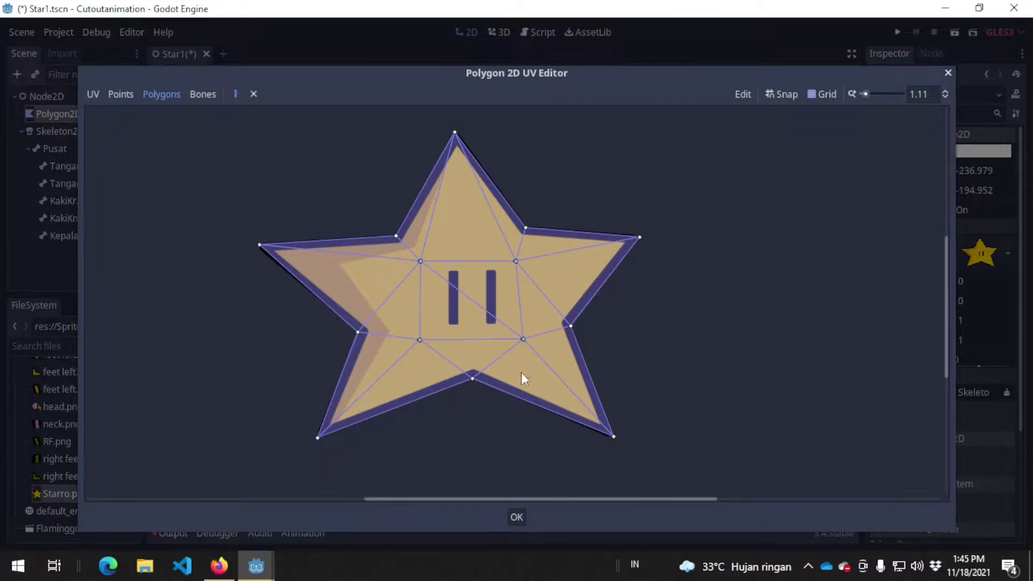
click(210, 96)
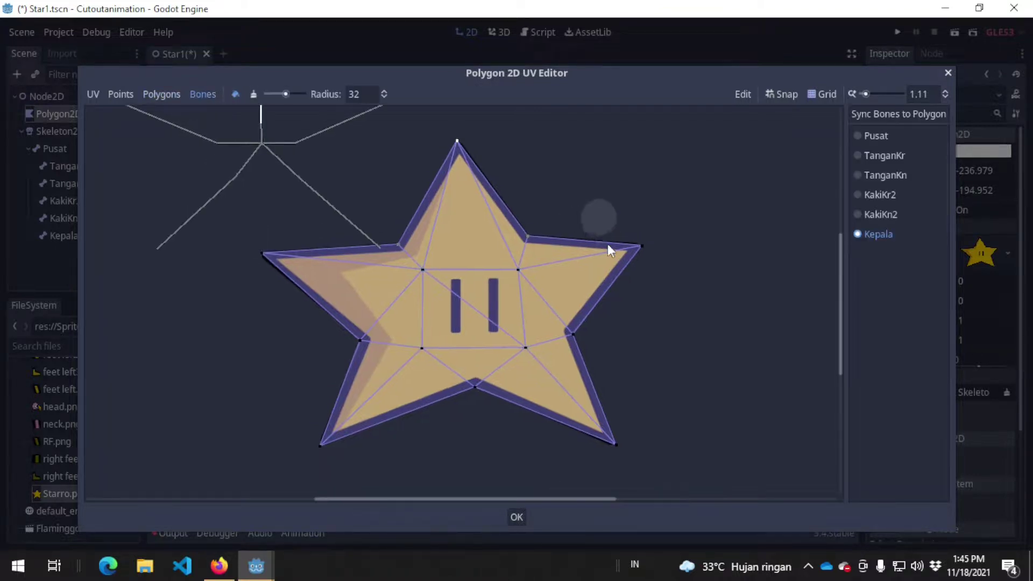
middle_drag(599, 219, 653, 292)
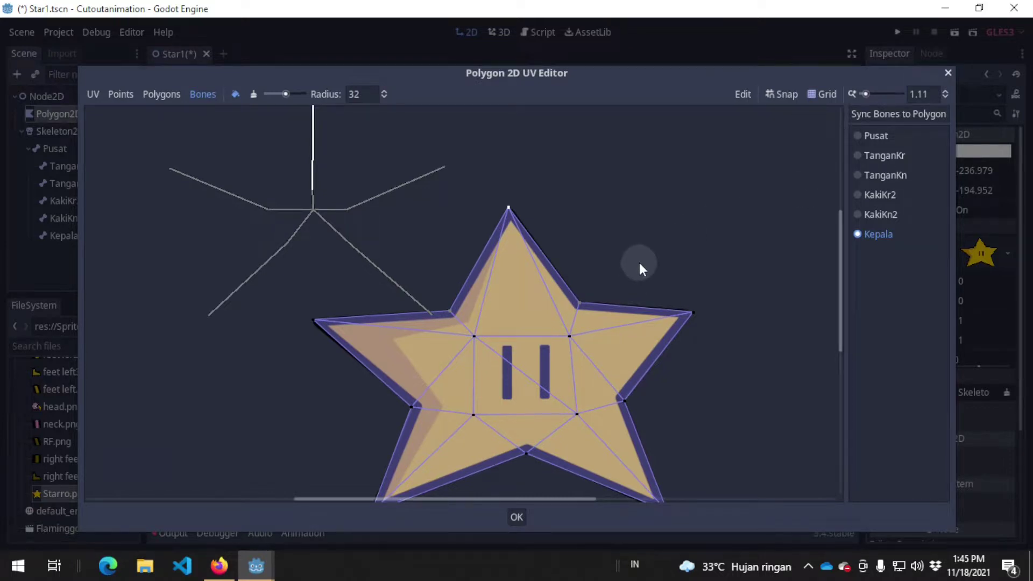
click(517, 518)
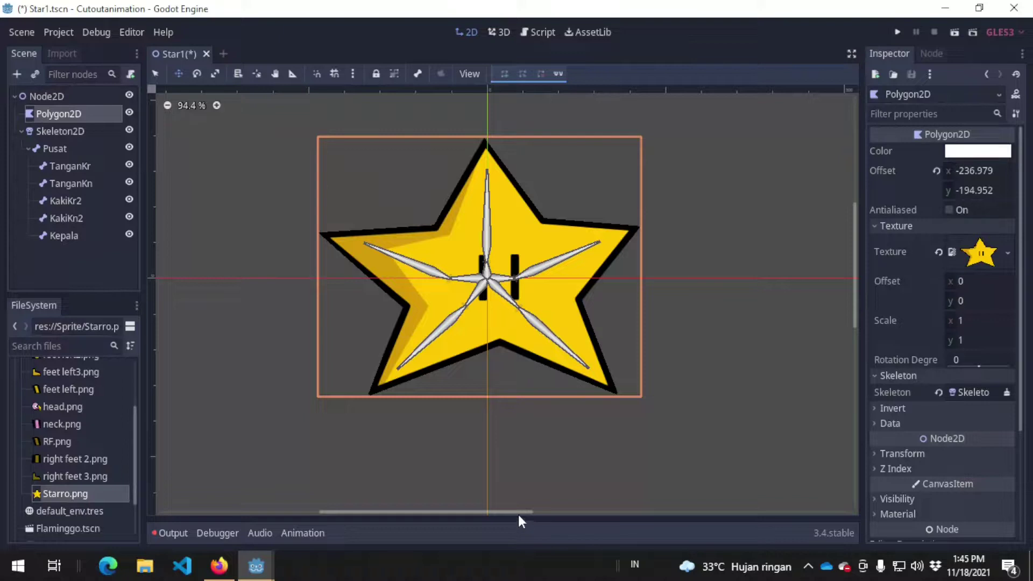
- Rotate the TanganKn bone slightly to test the arm's deformation, then return the skeleton's bones to their rest pose
click(70, 166)
click(73, 184)
key(e)
drag(598, 245, 631, 256)
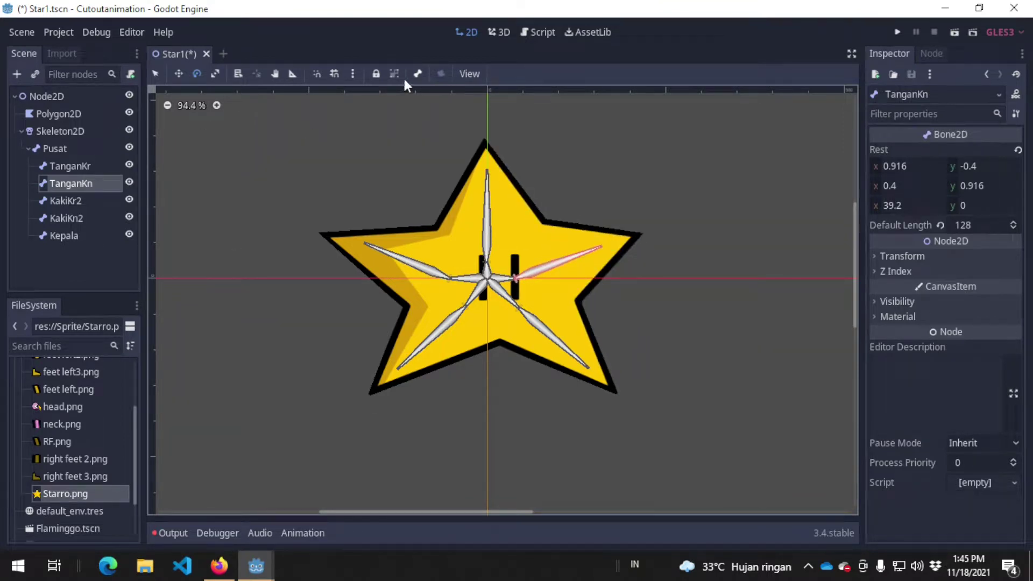
click(80, 131)
click(512, 74)
click(533, 128)
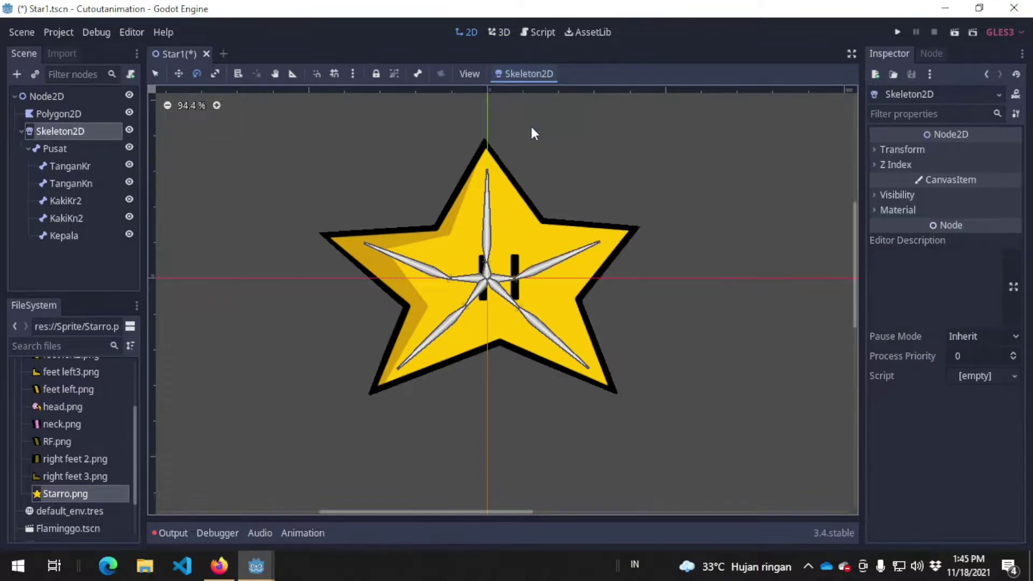
- Paint TanganKr and TanganKn bone weights onto the mesh vertices at the base of each arm in the UV editor
click(78, 113)
click(558, 74)
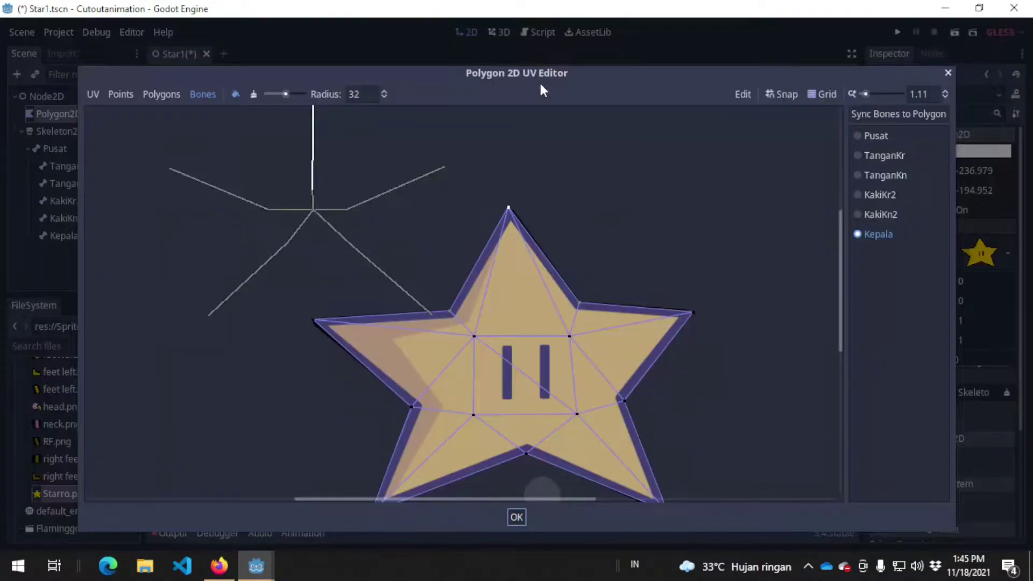
click(887, 135)
click(878, 156)
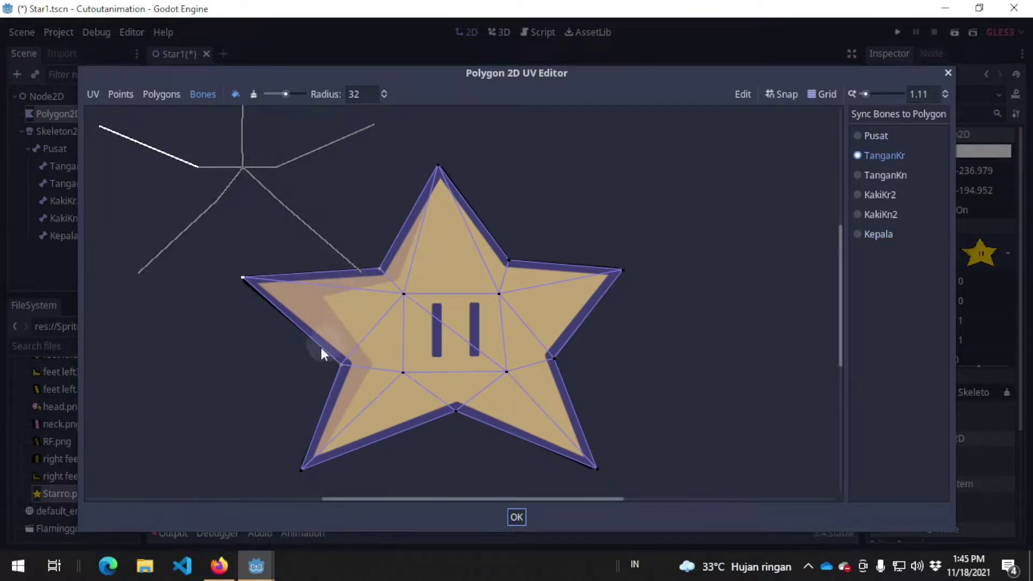
click(895, 174)
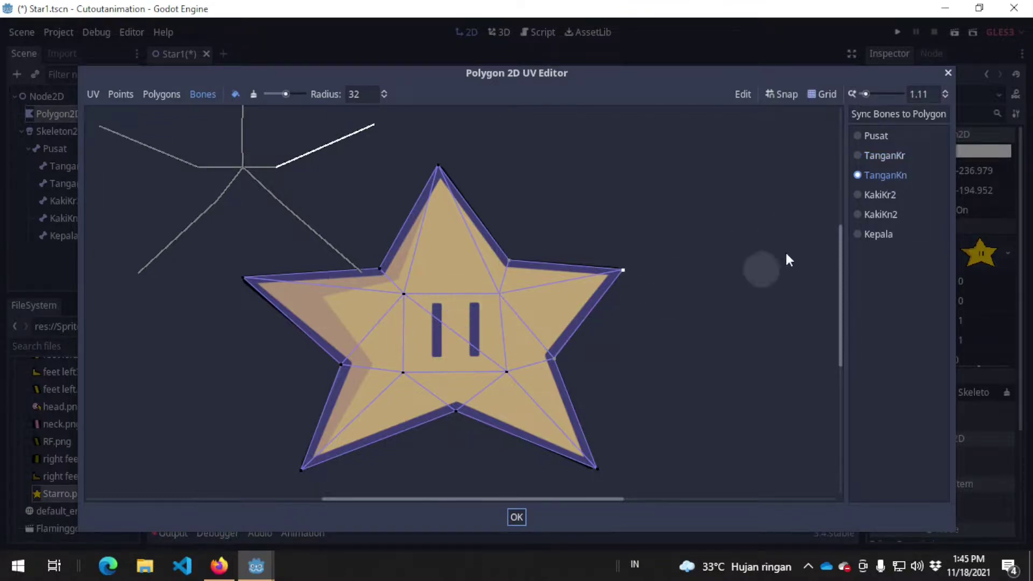
click(869, 157)
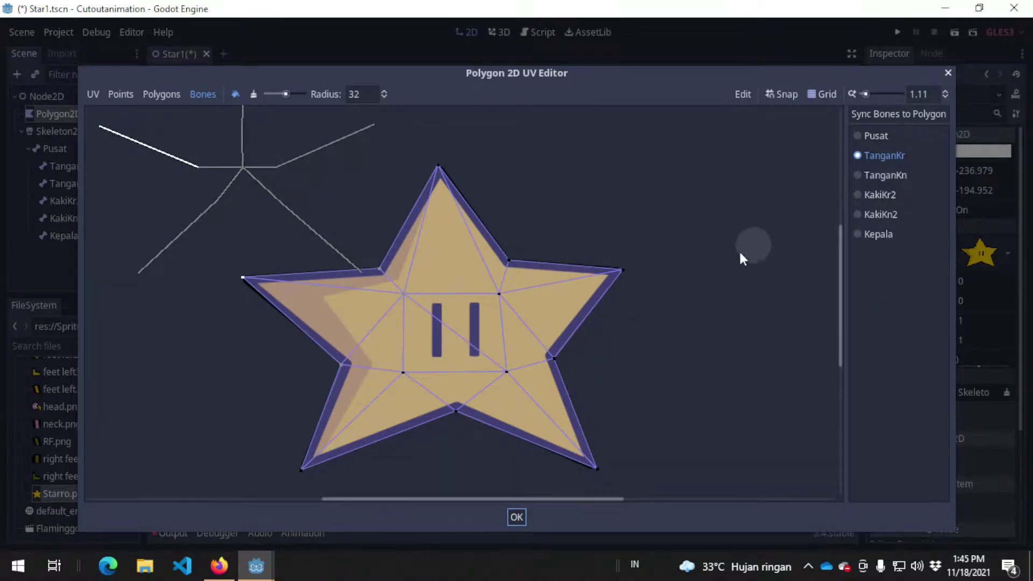
- Paint KakiKr2, KakiKn2 and Kepala bone weights onto the vertices at the base of the legs and head, then close the UV editor
click(896, 196)
scroll(439, 325, down, 1)
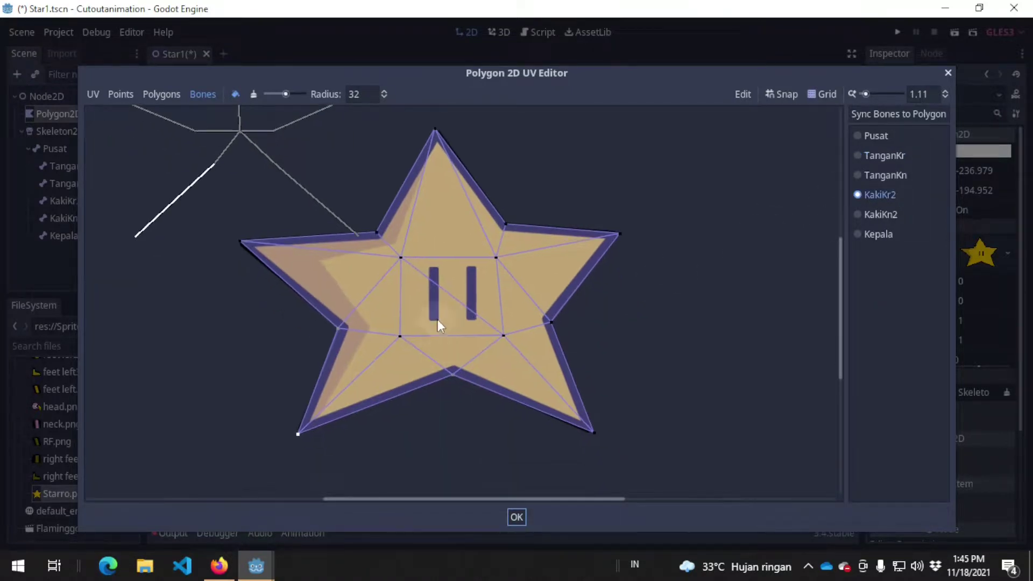
click(896, 214)
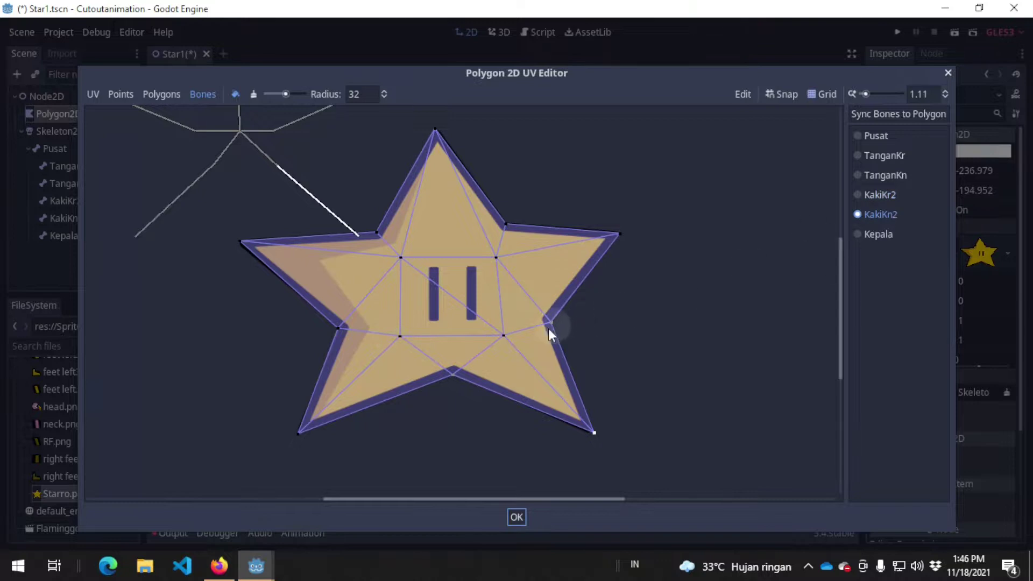
click(882, 235)
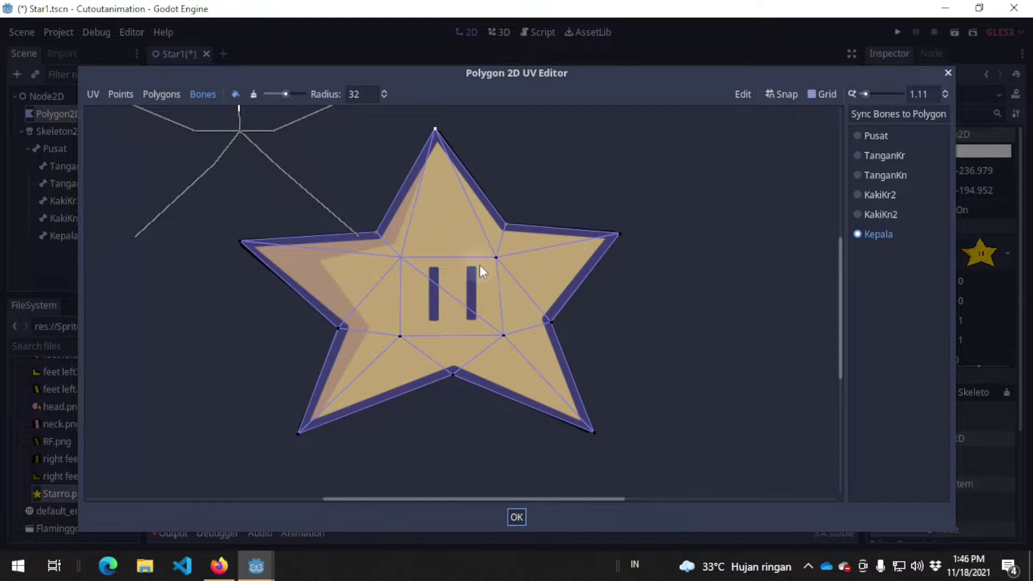
click(517, 517)
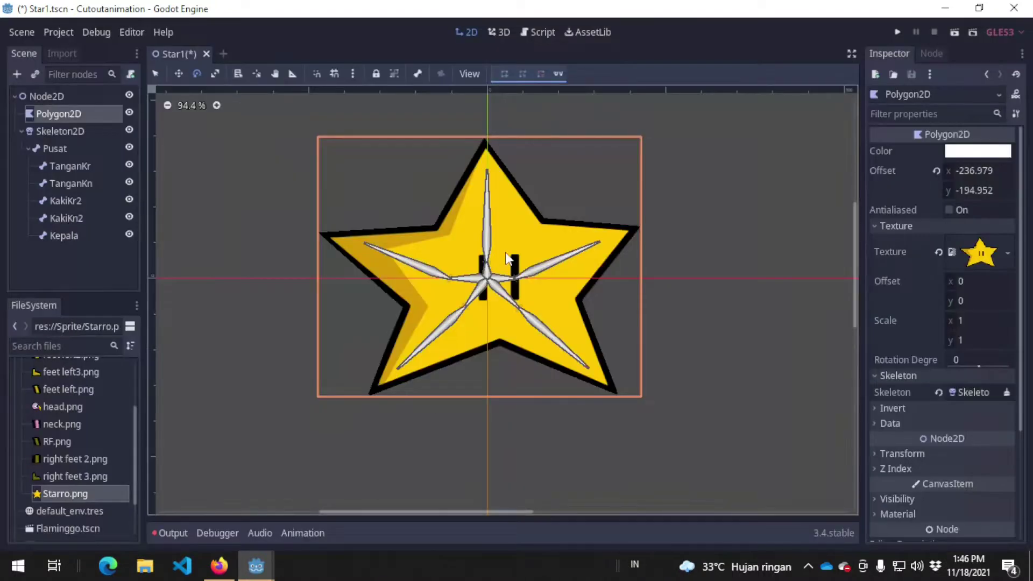
- Test the head's deformation by rotating the Kepala bone, then undo the rotation
click(65, 236)
drag(486, 168, 469, 203)
key(ctrl+z)
- Rotate the TanganKr bone to test its arm, return the bones to their rest pose and save the scene
click(76, 166)
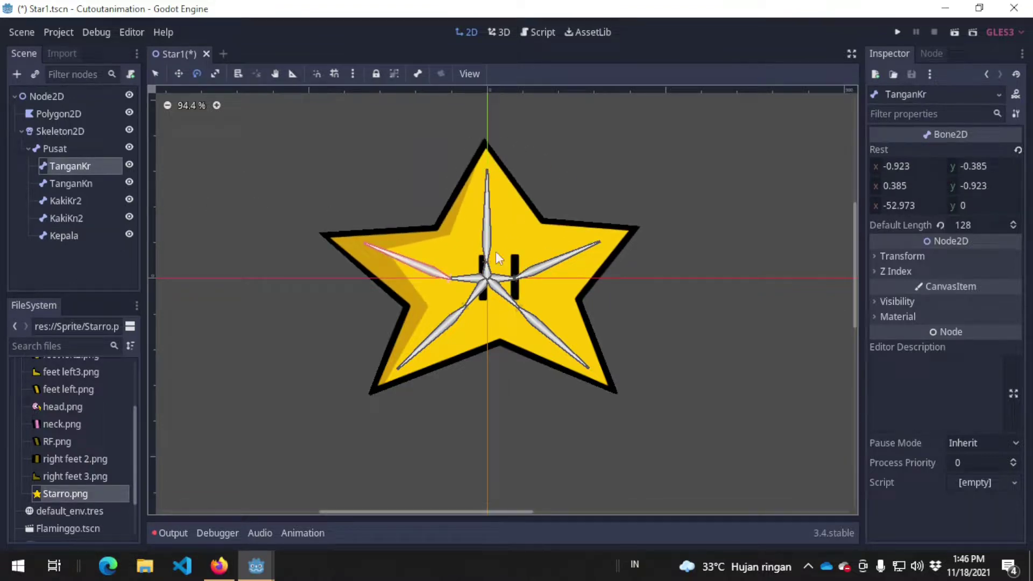
drag(384, 248, 286, 207)
click(70, 132)
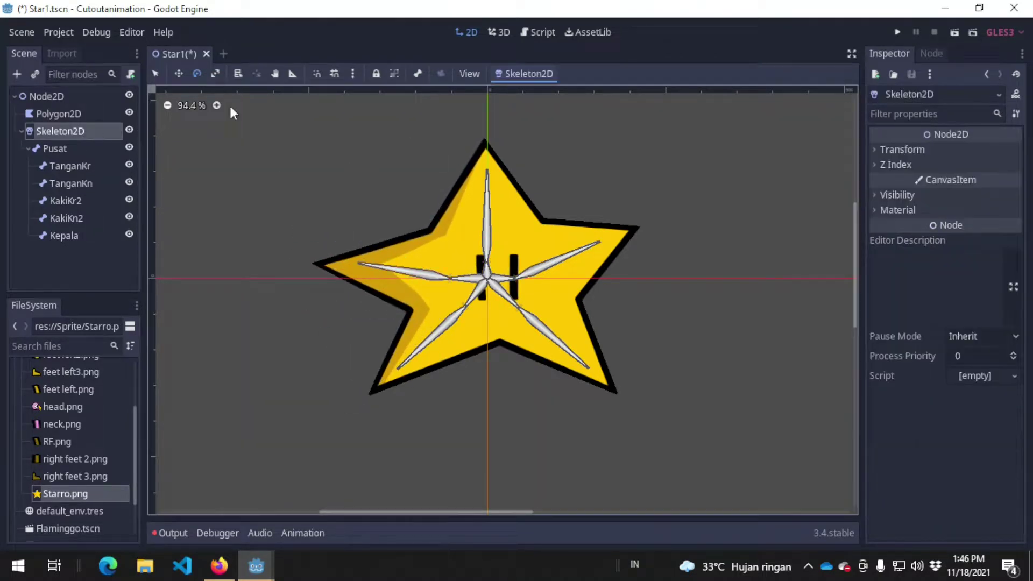
click(521, 72)
click(525, 124)
key(ctrl+s)
- Add a Bone2D child under Pusat, rename it Mata and save the scene
click(74, 151)
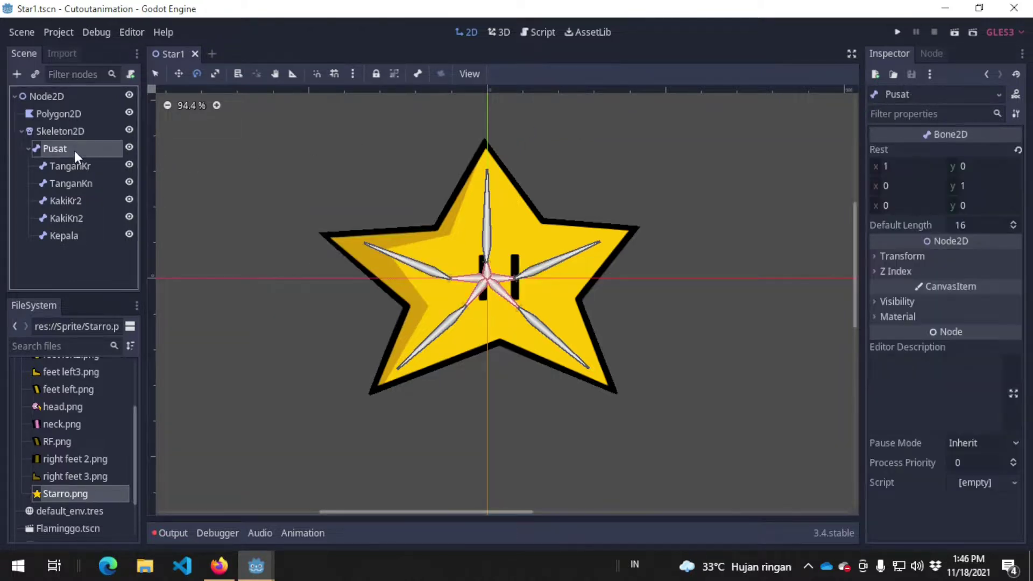
key(ctrl+a)
key(Return)
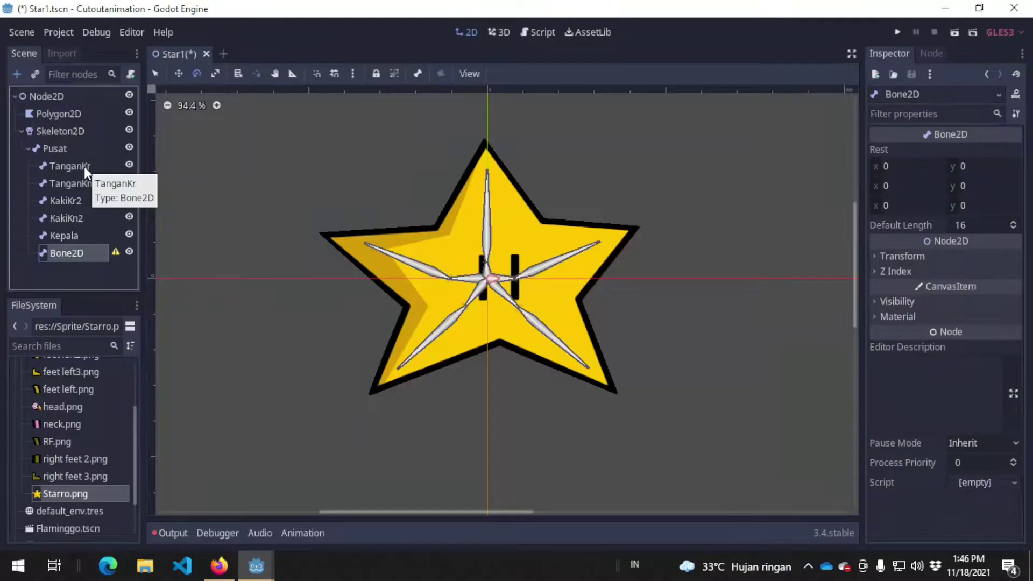
double_click(94, 254)
text(Er)
key(BackSpace)
key(BackSpace)
text(Mata)
key(Return)
key(ctrl+s)
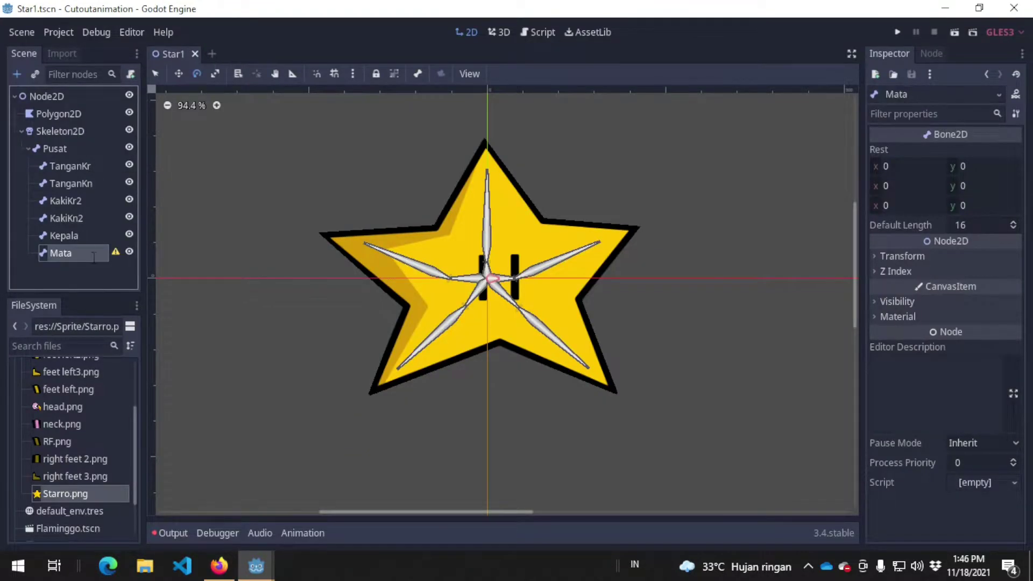
- Make the skeleton's rest pose from its current bones so it includes Mata, and save the scene
click(72, 132)
click(509, 74)
click(515, 100)
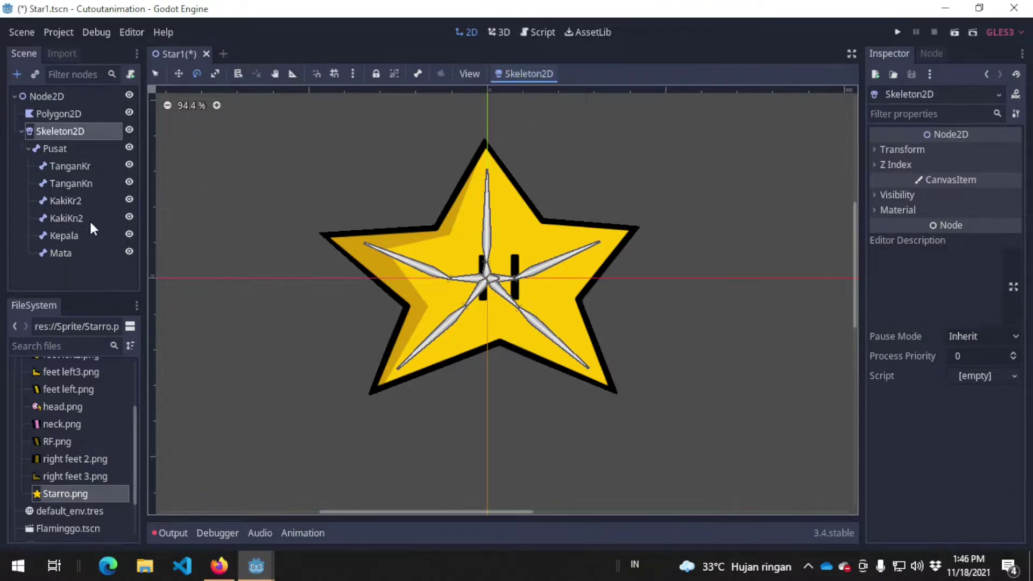
click(76, 251)
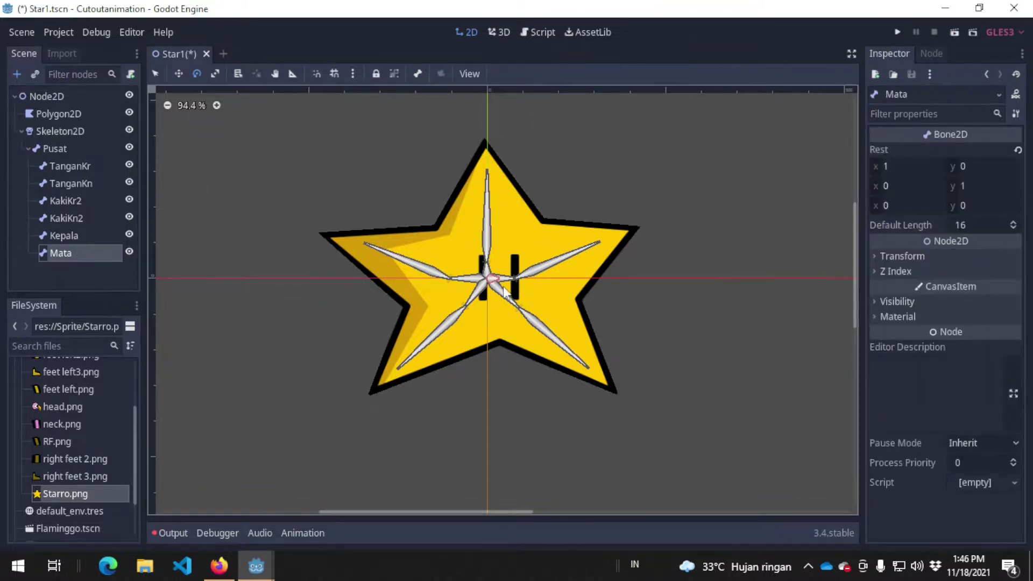
key(ctrl+s)
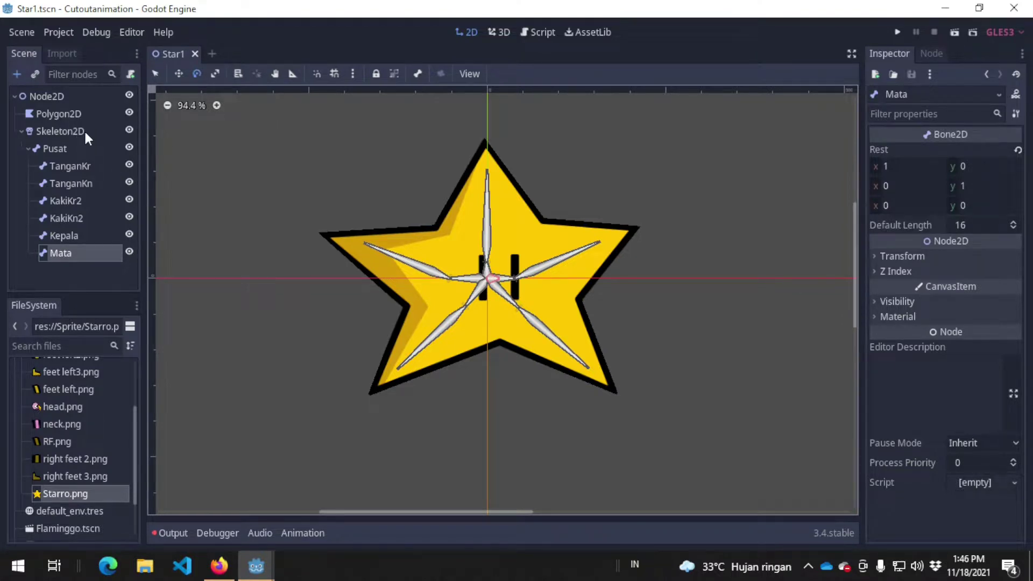
- Sync the bones to the polygon and paint full Mata weight onto the four internal vertices around the eyes
click(82, 112)
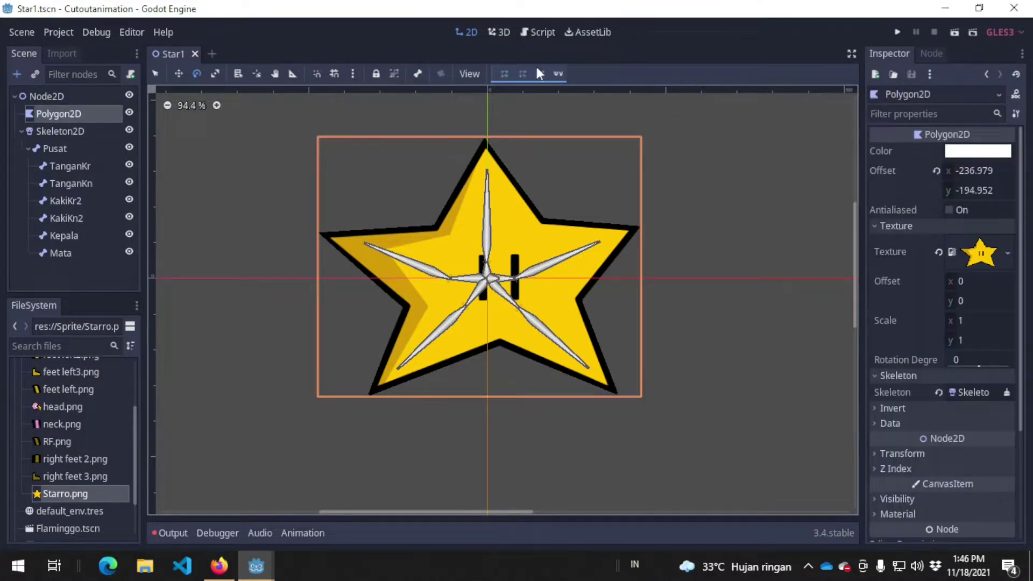
click(558, 74)
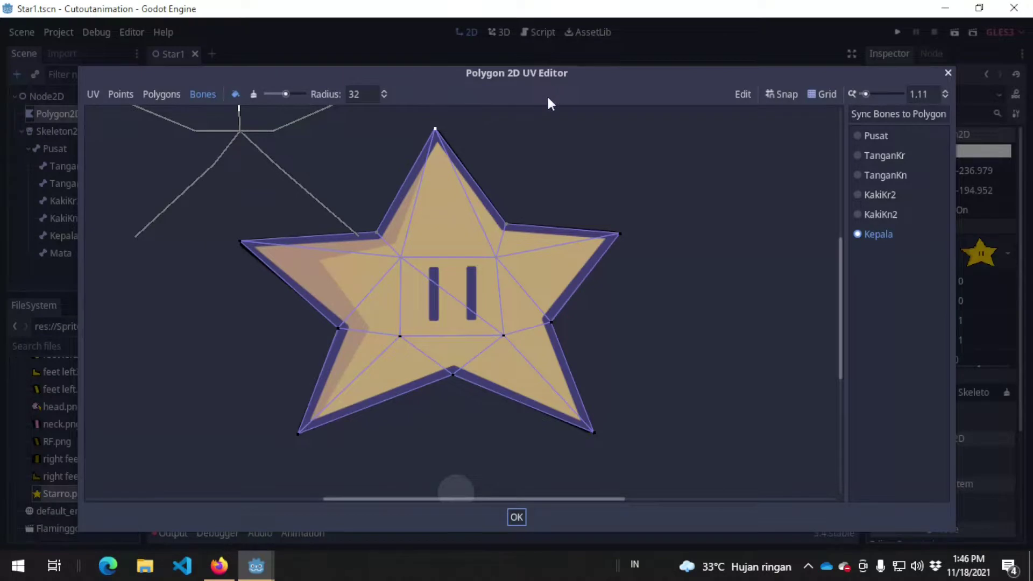
click(871, 115)
click(875, 253)
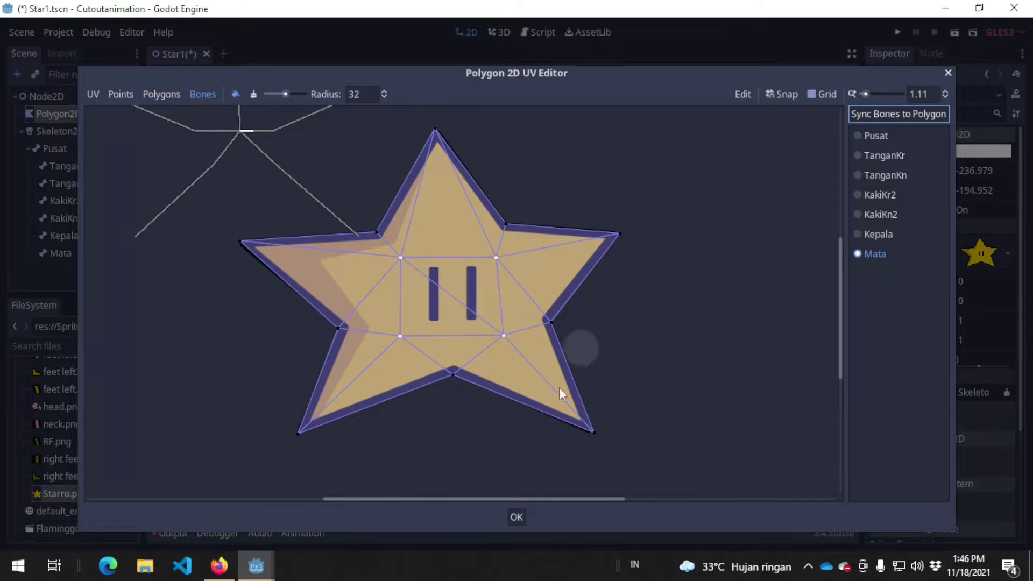
click(516, 518)
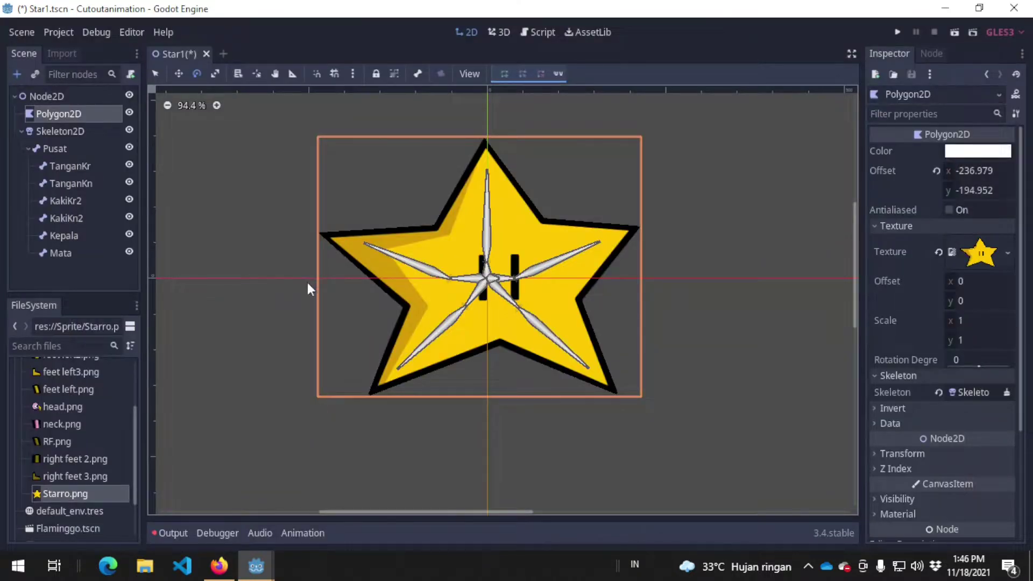
- Test the eyes' deformation by shifting the Mata bone sideways, undo the movement and save the scene
click(63, 252)
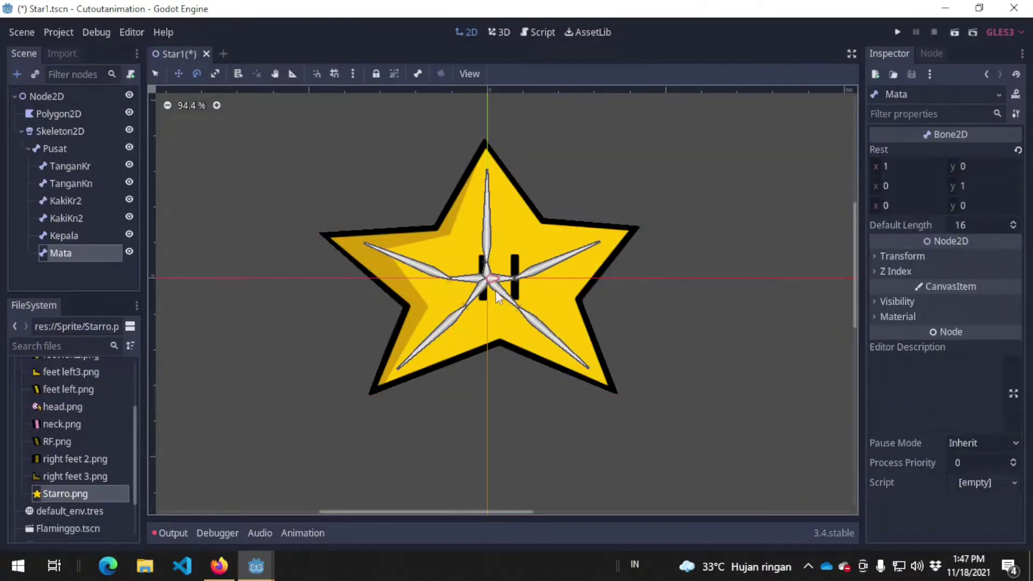
drag(493, 280, 500, 280)
drag(511, 279, 558, 279)
key(ctrl+z)
key(e)
key(ctrl+s)
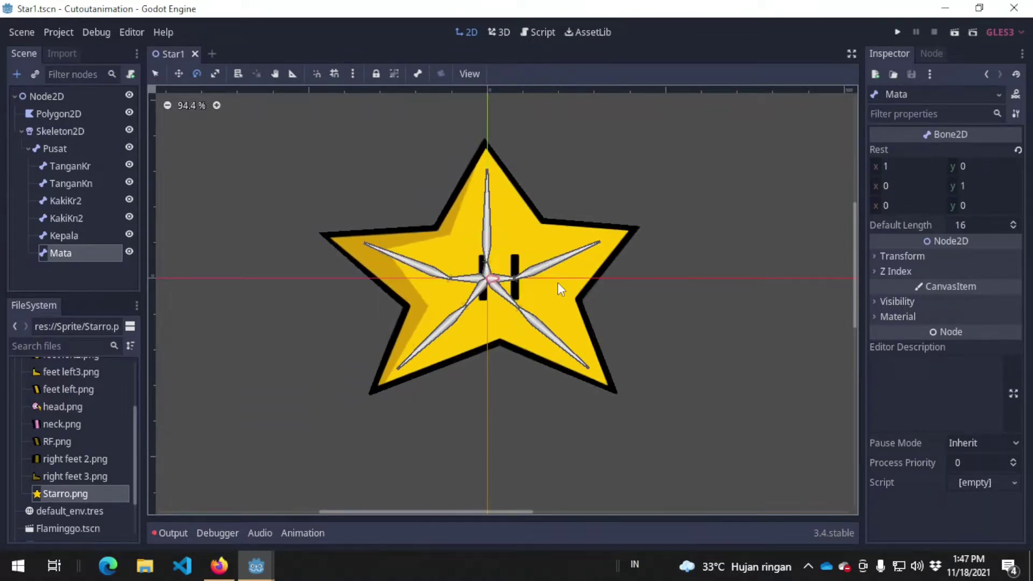
- Collapse the Skeleton2D branch and add an AnimationPlayer node under the root Node2D
click(26, 148)
click(26, 149)
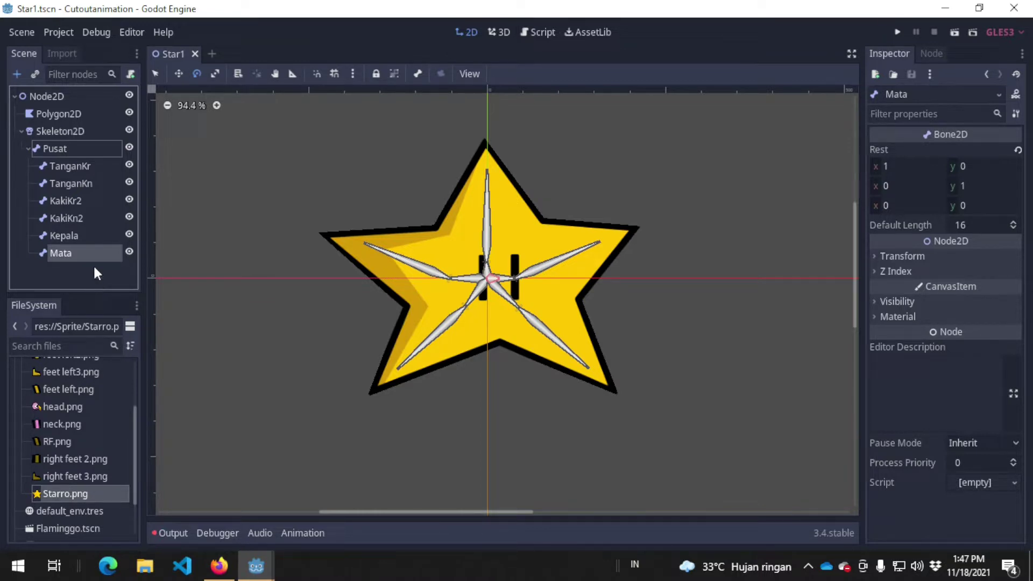
click(21, 129)
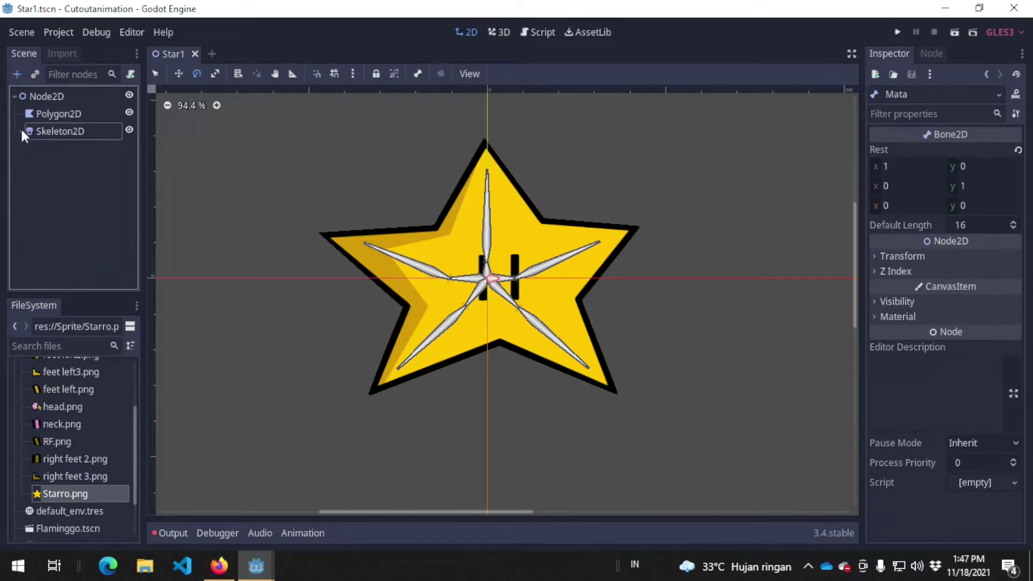
click(47, 97)
key(ctrl+a)
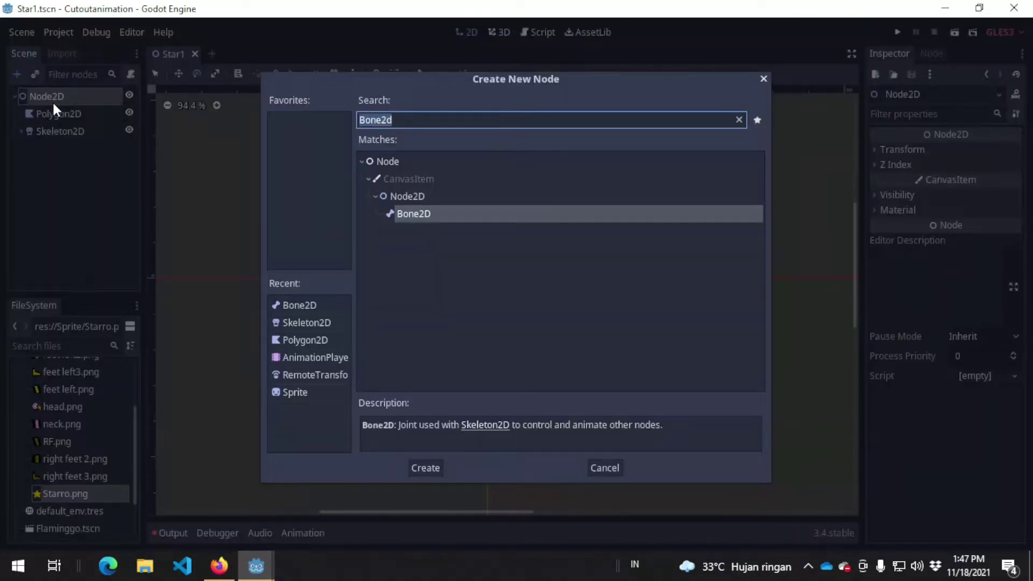
text(animation)
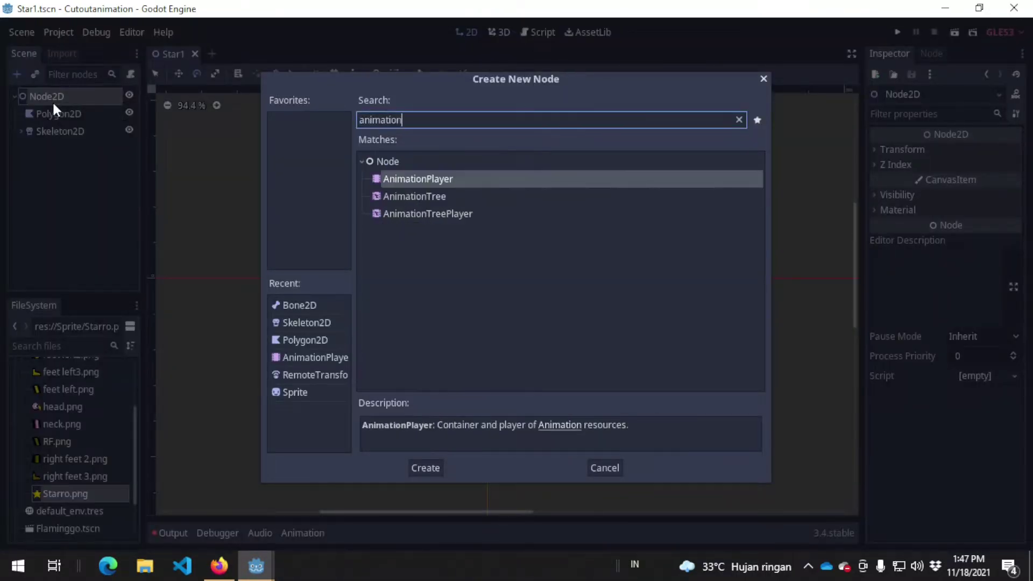
key(Return)
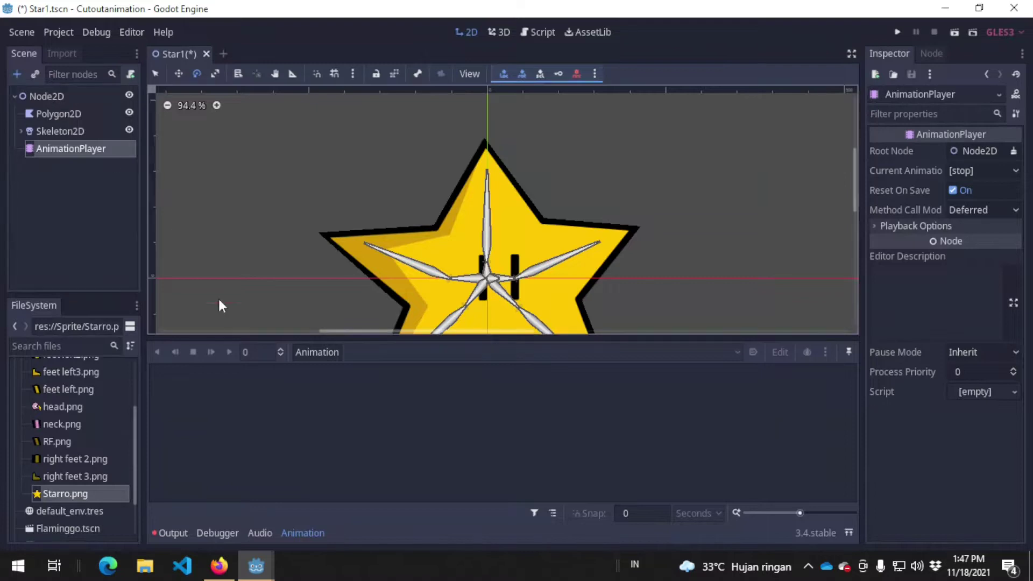
- Create a new animation named LirikLirik and set its length to 4 seconds
click(317, 353)
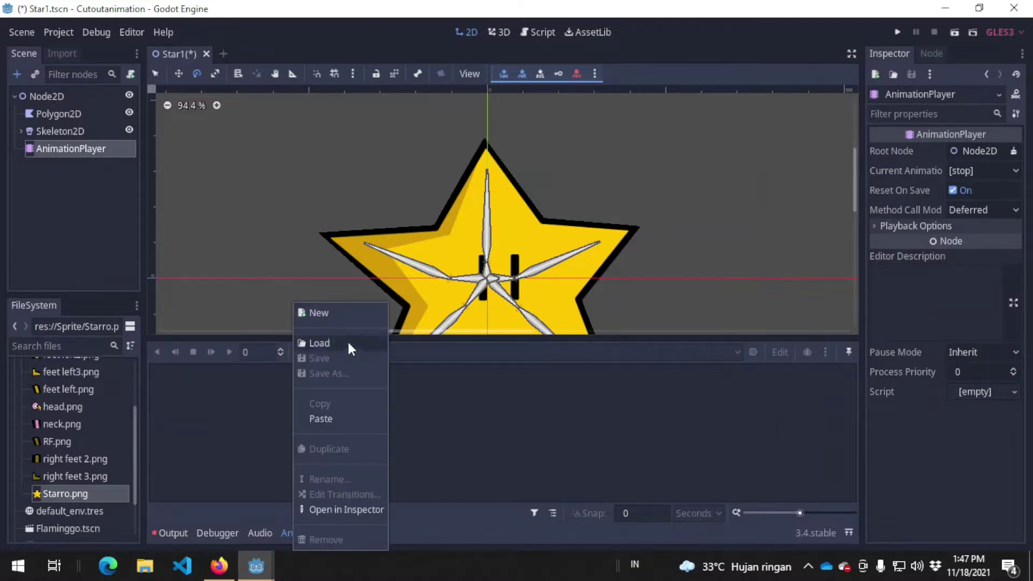
click(356, 318)
text(LirikLik)
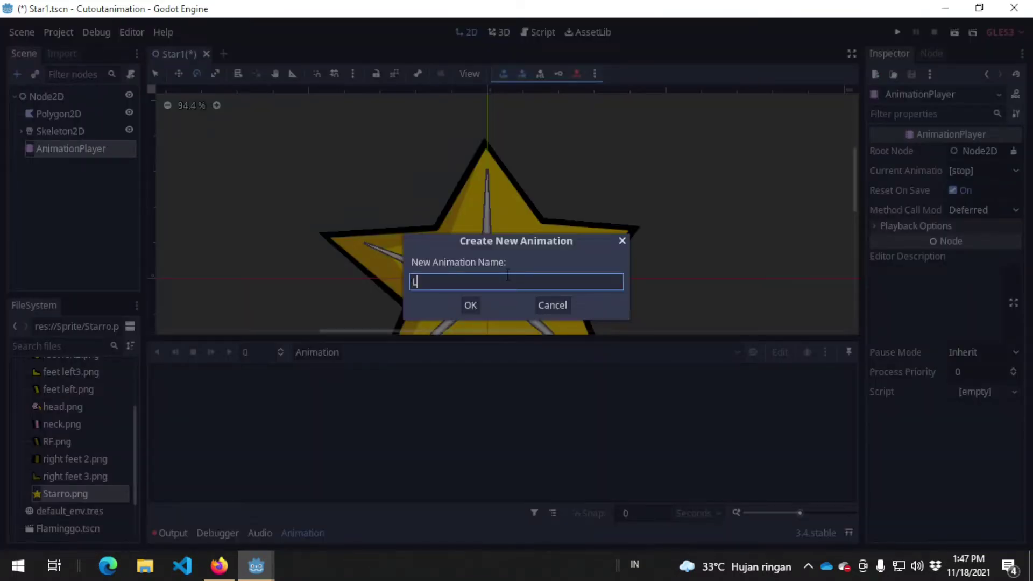
key(BackSpace)
text(rik)
key(Return)
double_click(828, 374)
text(4)
key(Return)
- Insert position and rotation keys for the Mata bone at 0 seconds, creating the new tracks along with RESET tracks
middle_drag(534, 186, 529, 118)
click(75, 132)
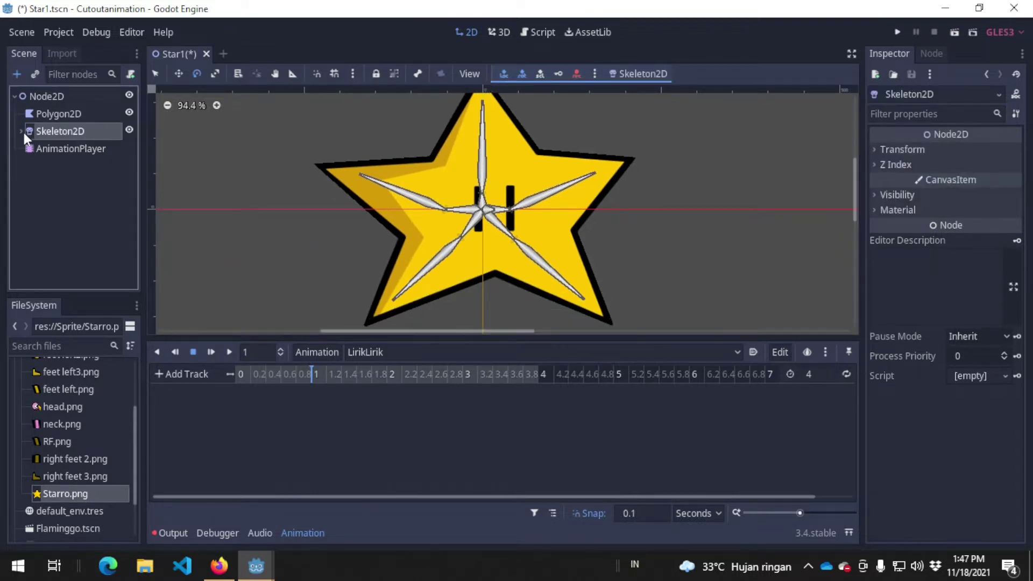
click(22, 132)
click(70, 253)
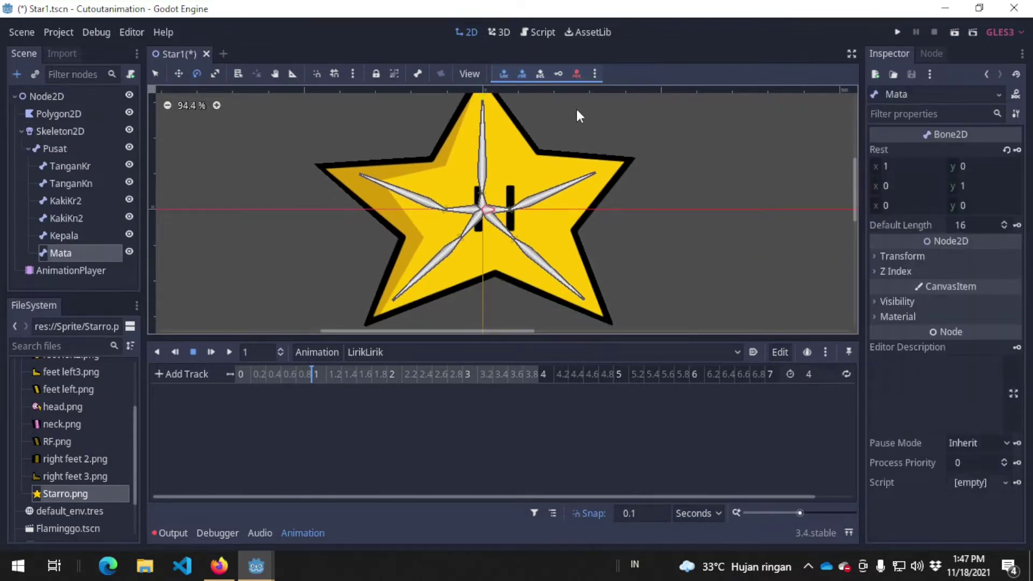
click(388, 374)
click(556, 74)
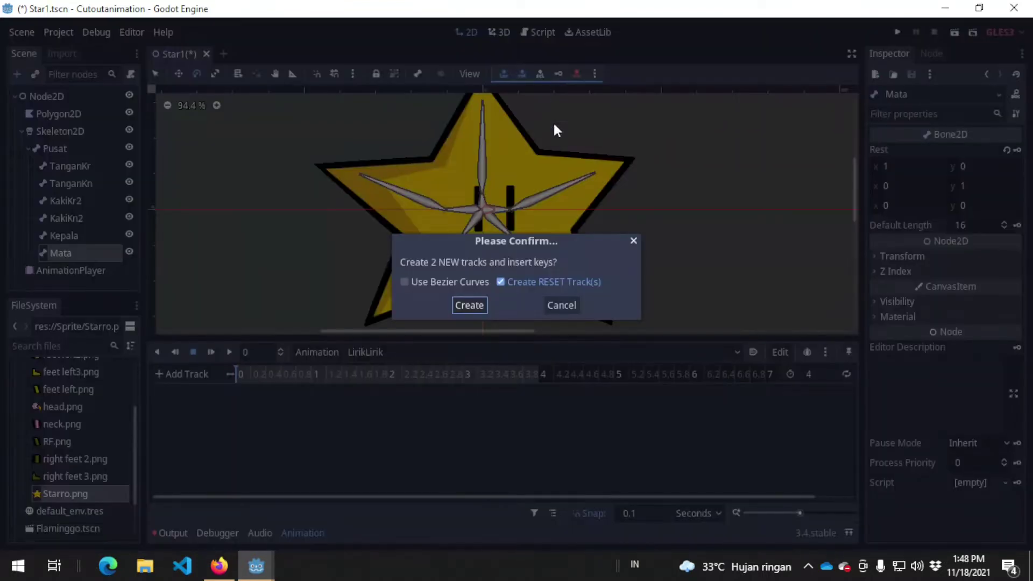
click(469, 305)
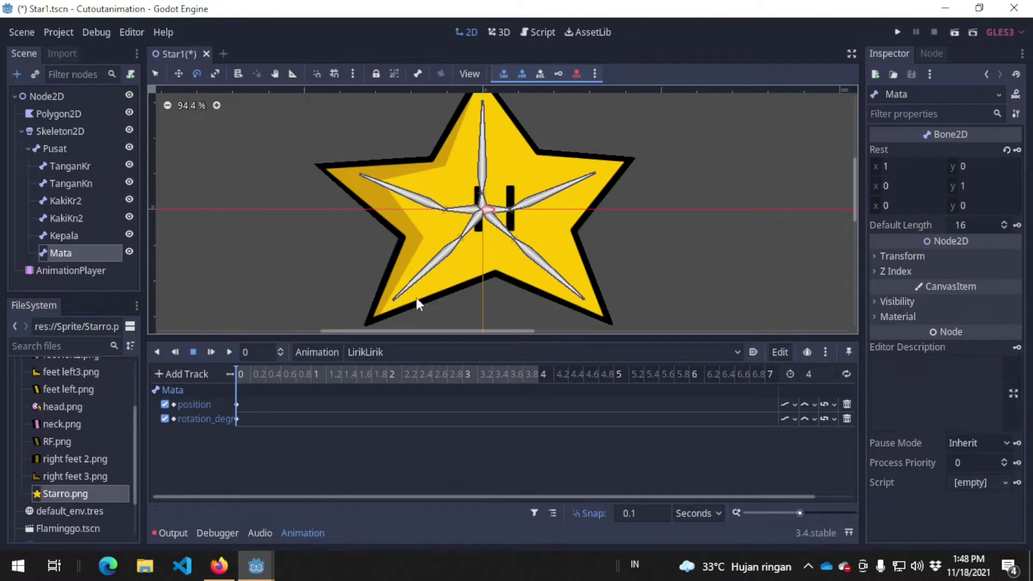
- Key the Mata bone shifted to the right at 1 second and shifted to the left at about 2.1 seconds
click(313, 376)
drag(508, 210, 527, 211)
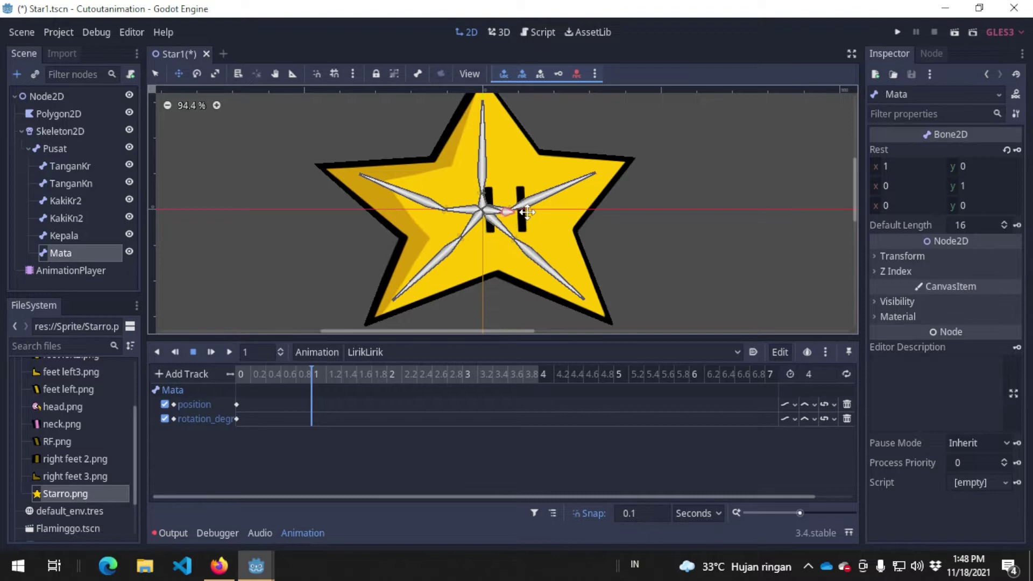
click(559, 75)
drag(339, 372, 393, 375)
drag(516, 211, 458, 209)
click(562, 74)
- Move the Mata bone up above the star's center at 3.2 seconds and key its pose
drag(433, 379, 475, 385)
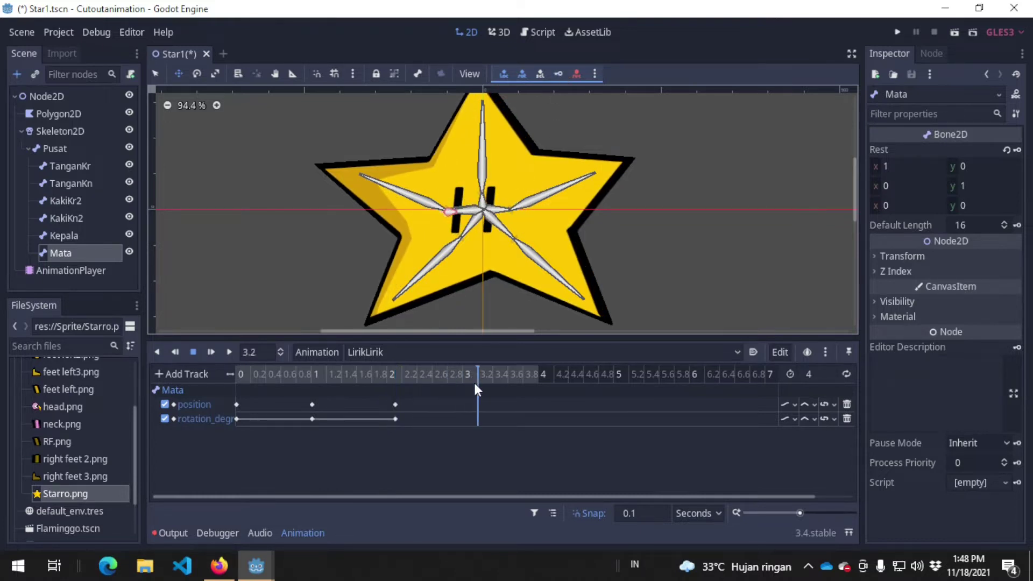
drag(490, 200, 512, 153)
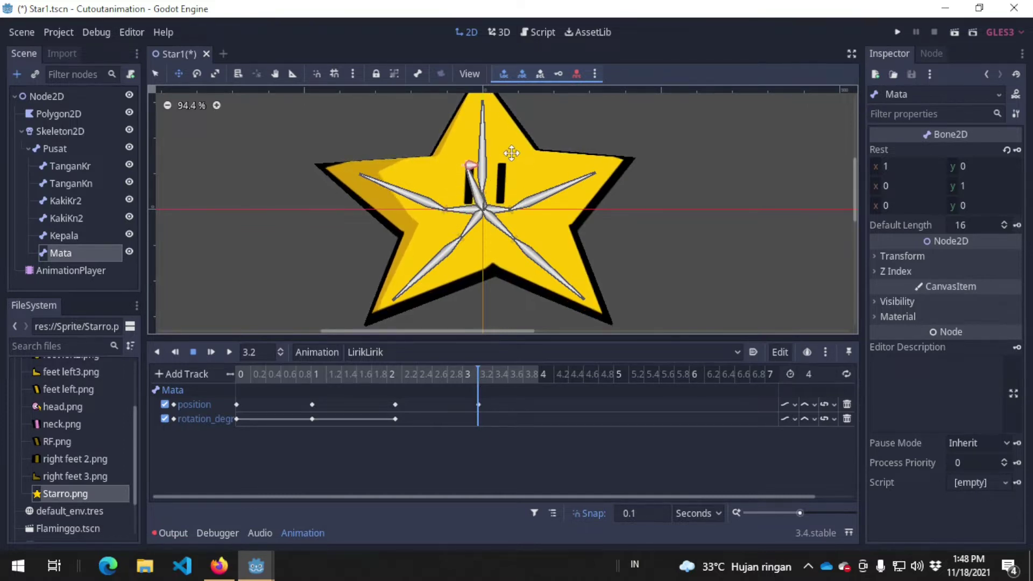
click(558, 74)
- At 4 seconds, reset the Skeleton2D to its rest pose and key the Mata bone there
drag(519, 372, 537, 377)
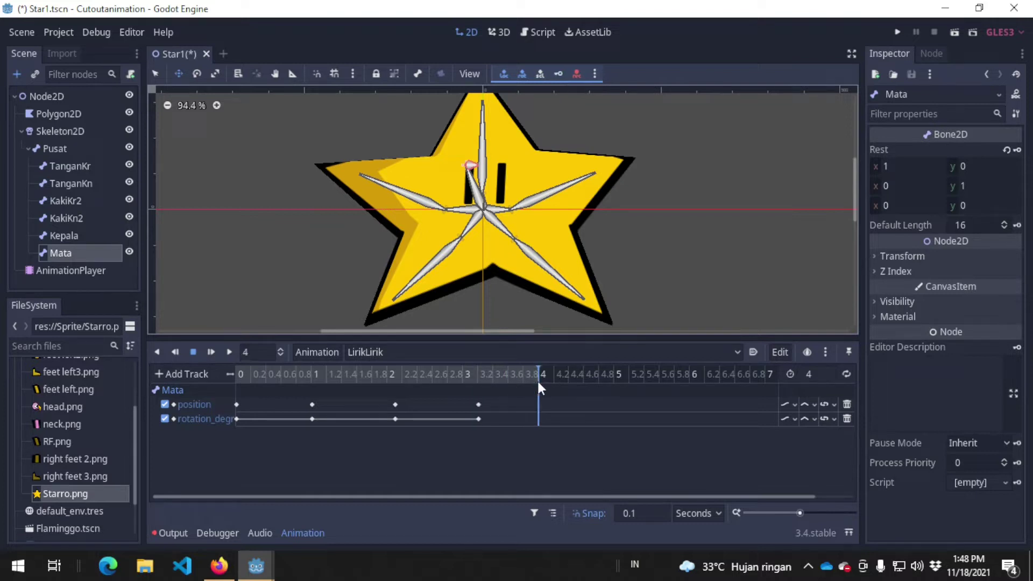
click(60, 132)
click(55, 149)
click(595, 74)
key(Escape)
click(60, 132)
click(643, 74)
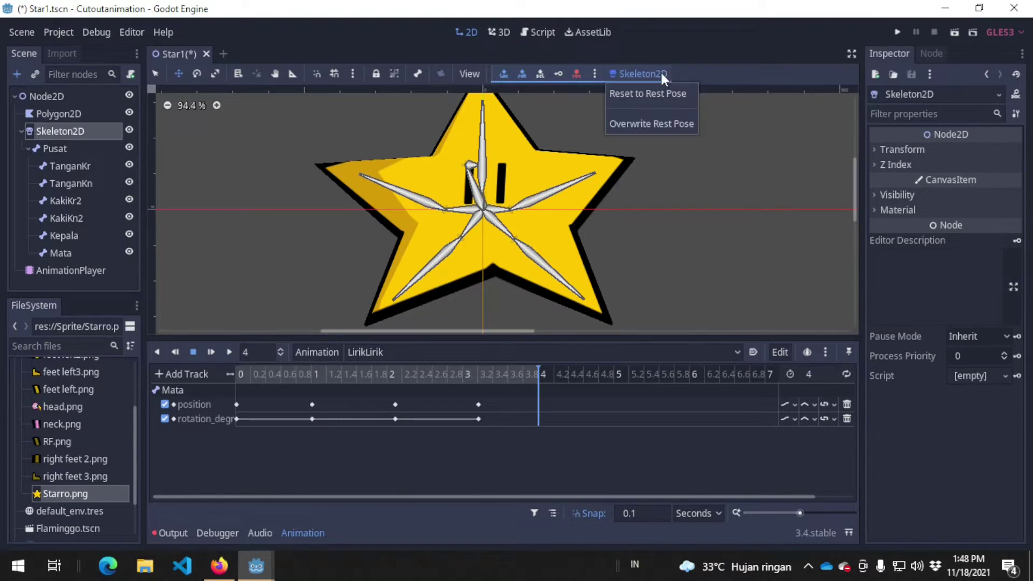
click(662, 124)
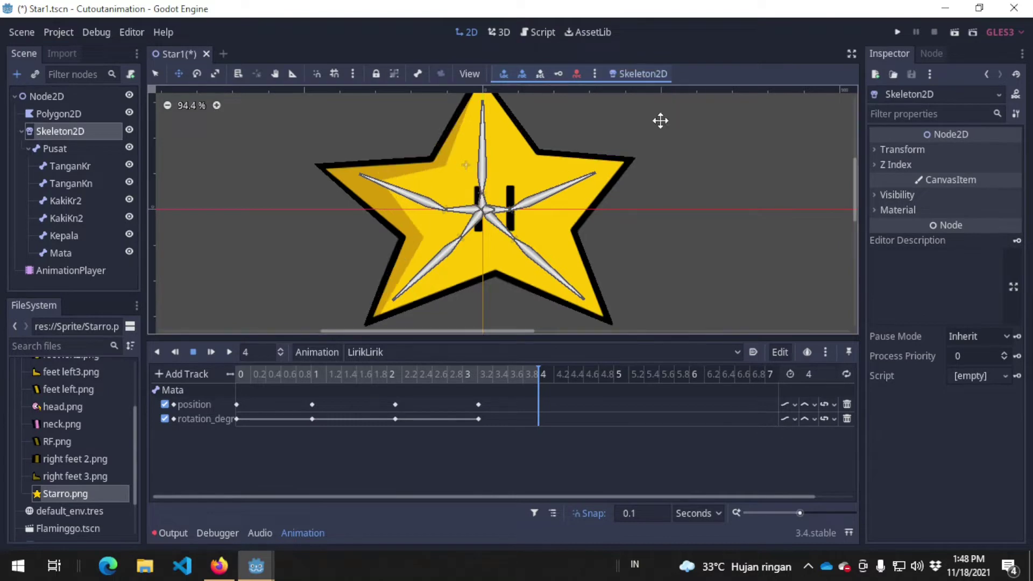
click(62, 253)
click(558, 74)
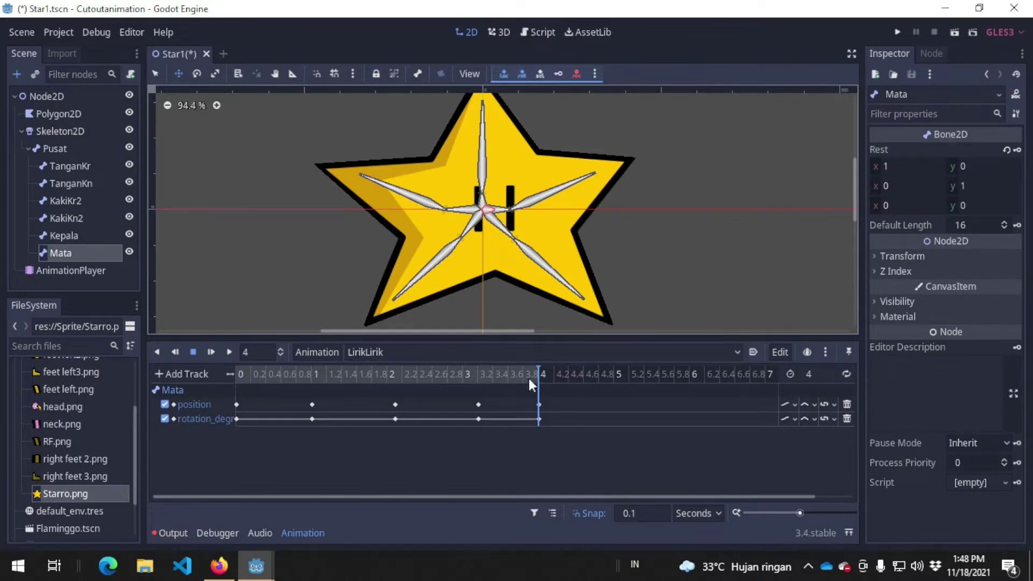
- Hide the Skeleton2D and preview the LirikLirik animation looping from the start, with the whole star in view
drag(466, 379, 160, 395)
key(s)
key(d)
click(129, 131)
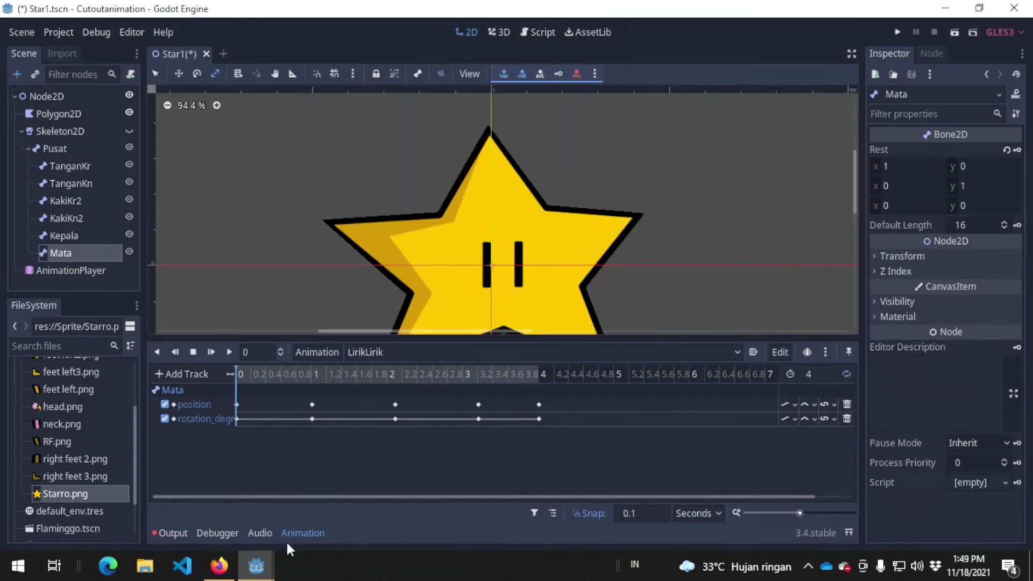
click(300, 533)
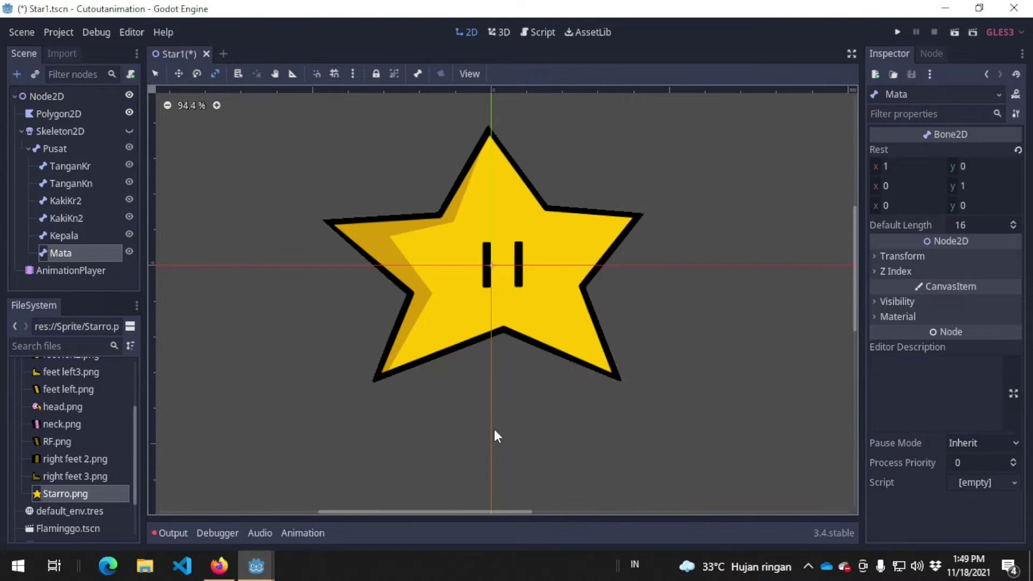
click(306, 532)
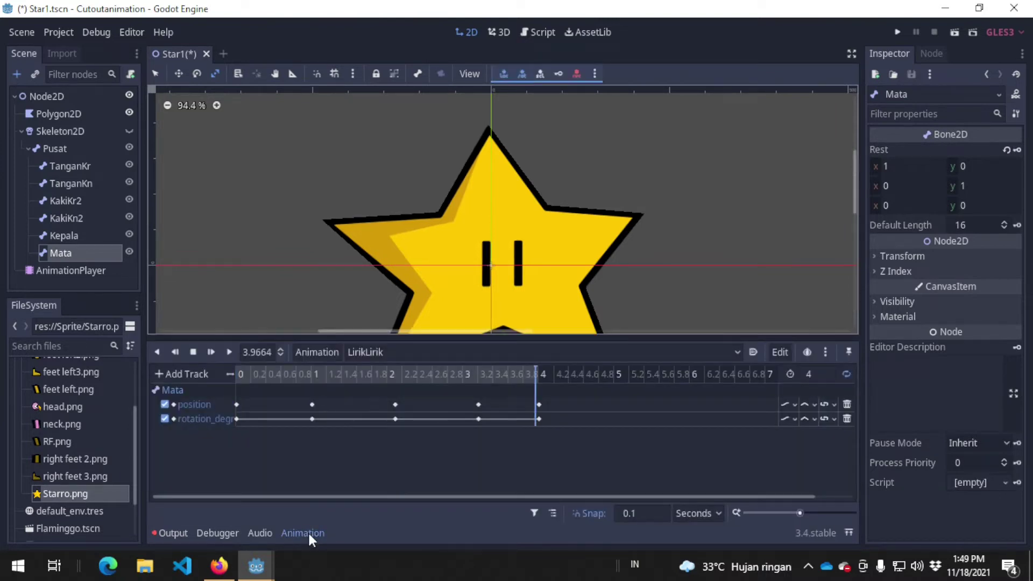
click(308, 532)
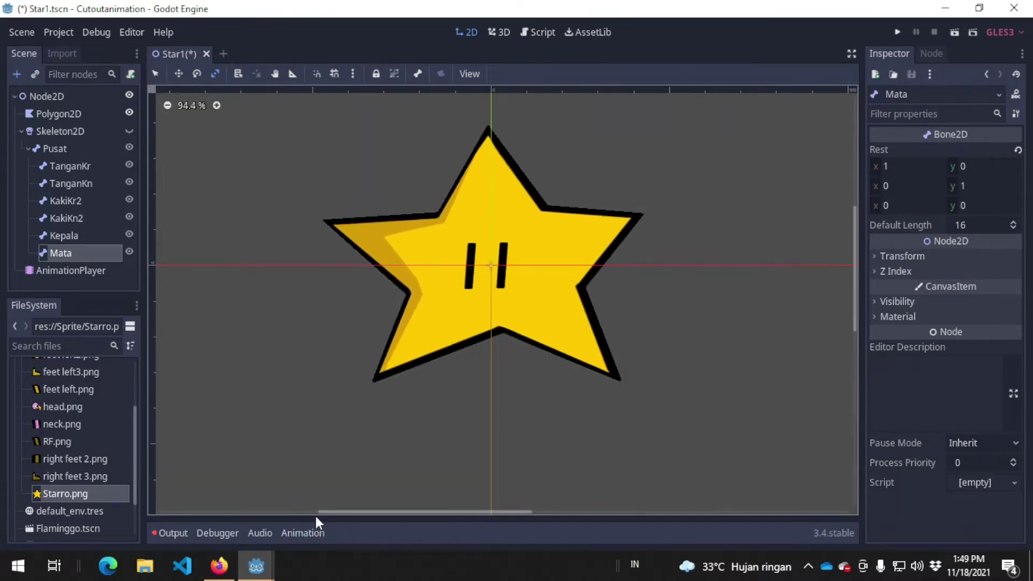